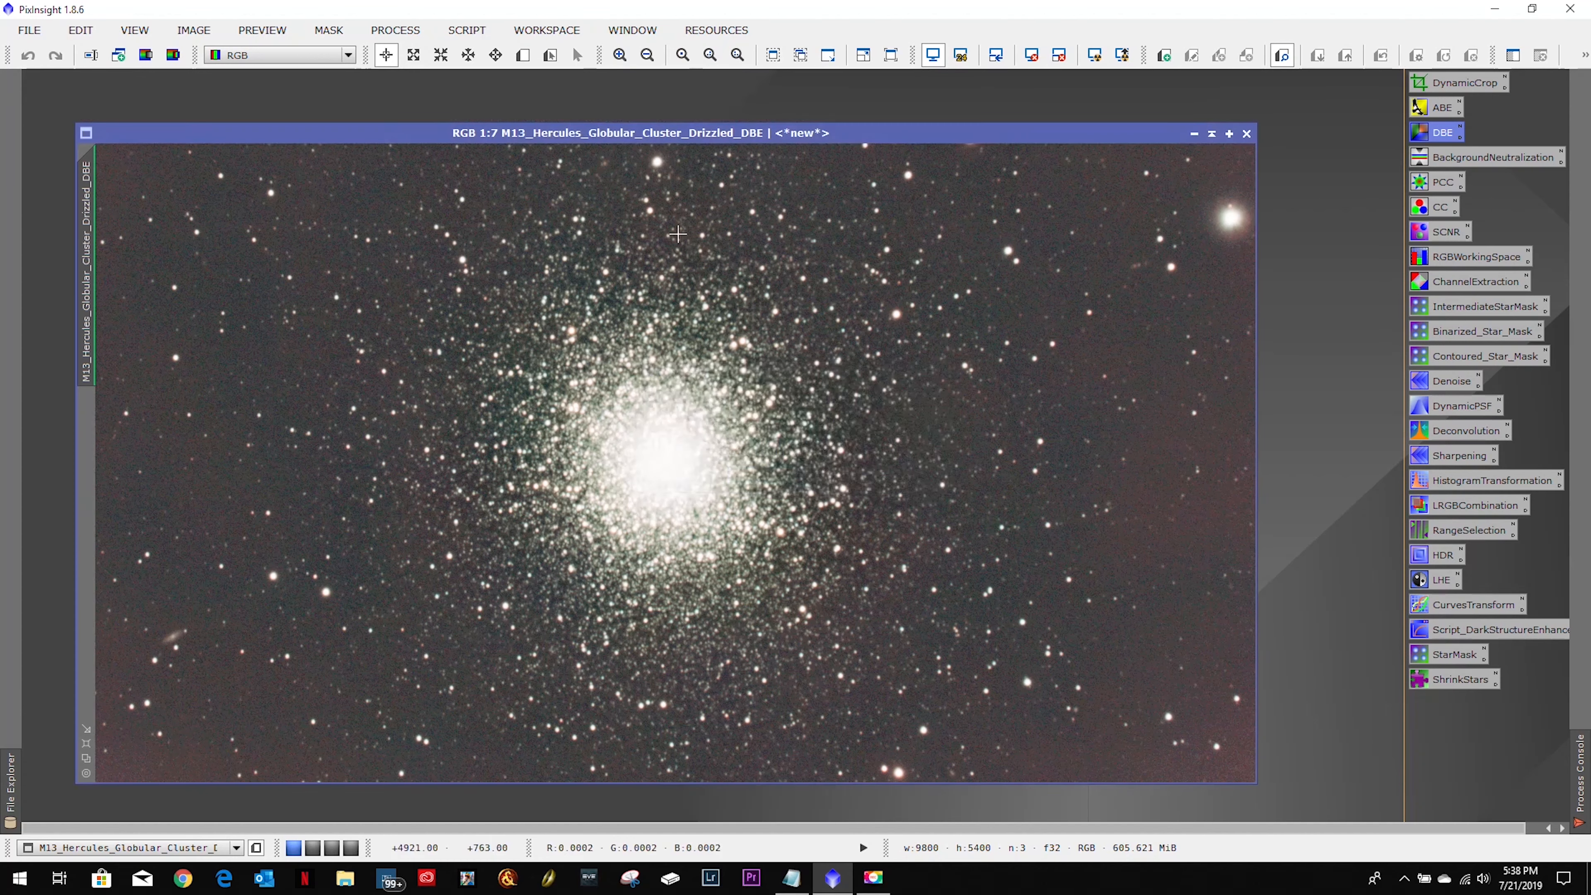
Step: Move the M13 DBE image window into the upper-left corner of the workspace
drag(391, 135, 327, 81)
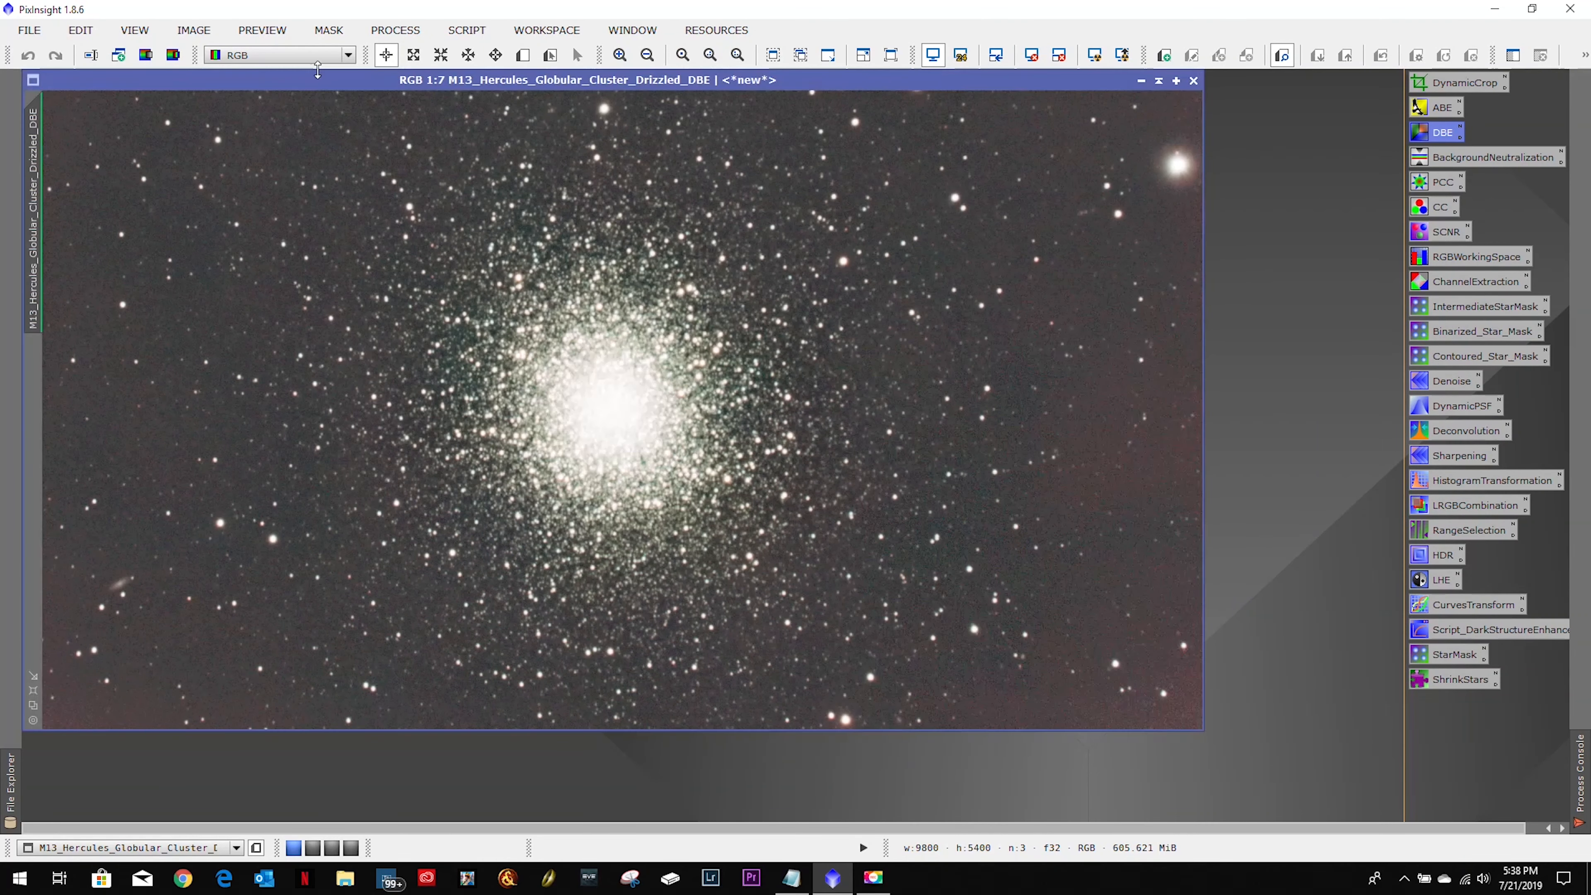
click(29, 30)
click(58, 183)
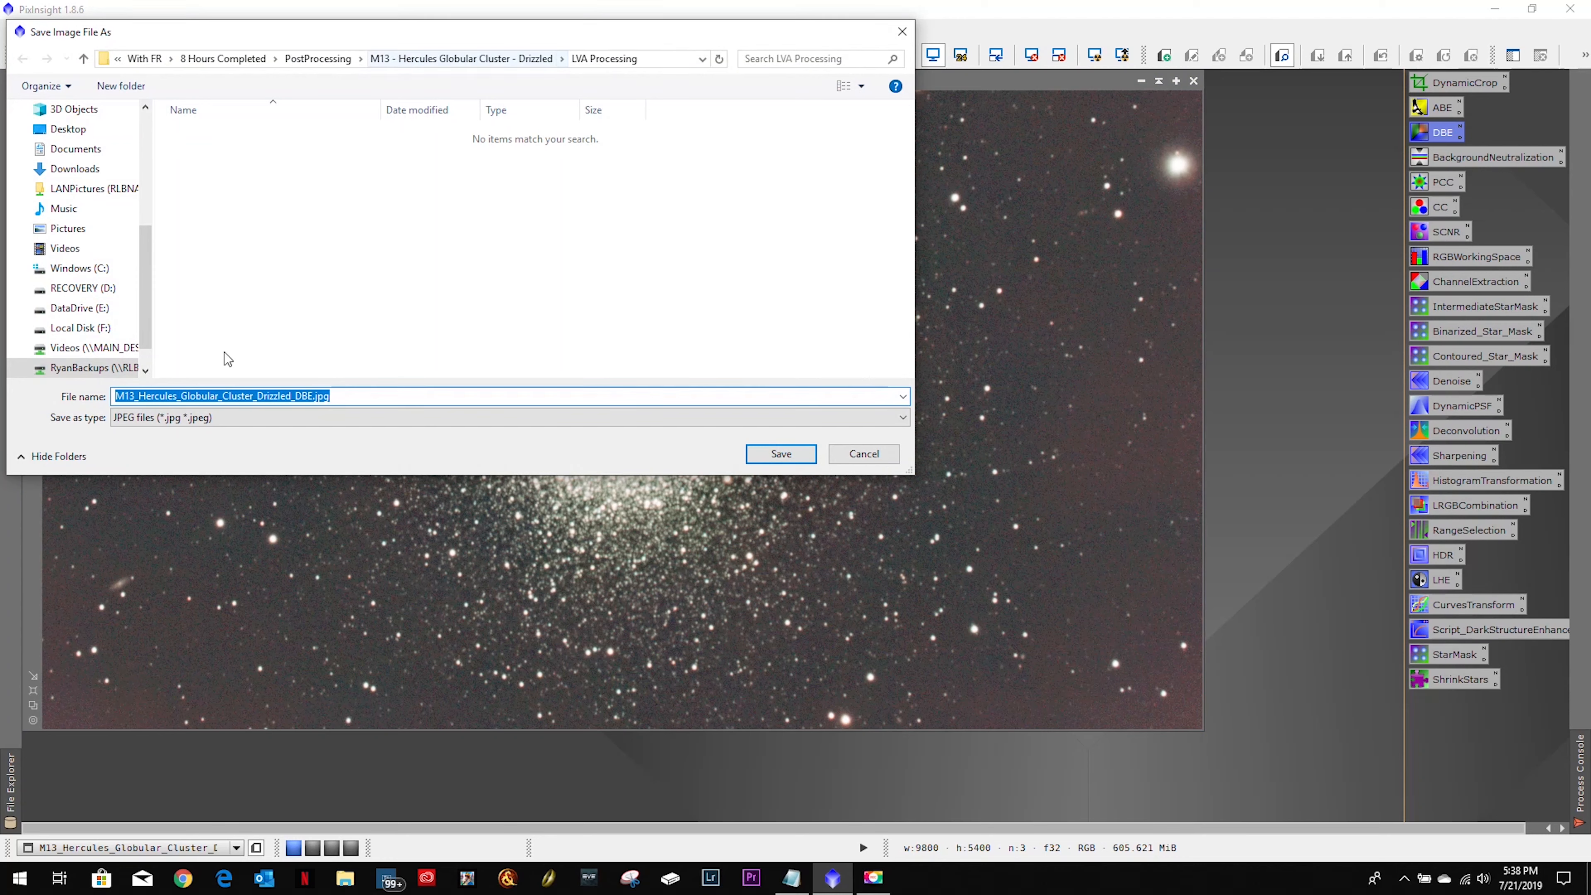
click(277, 396)
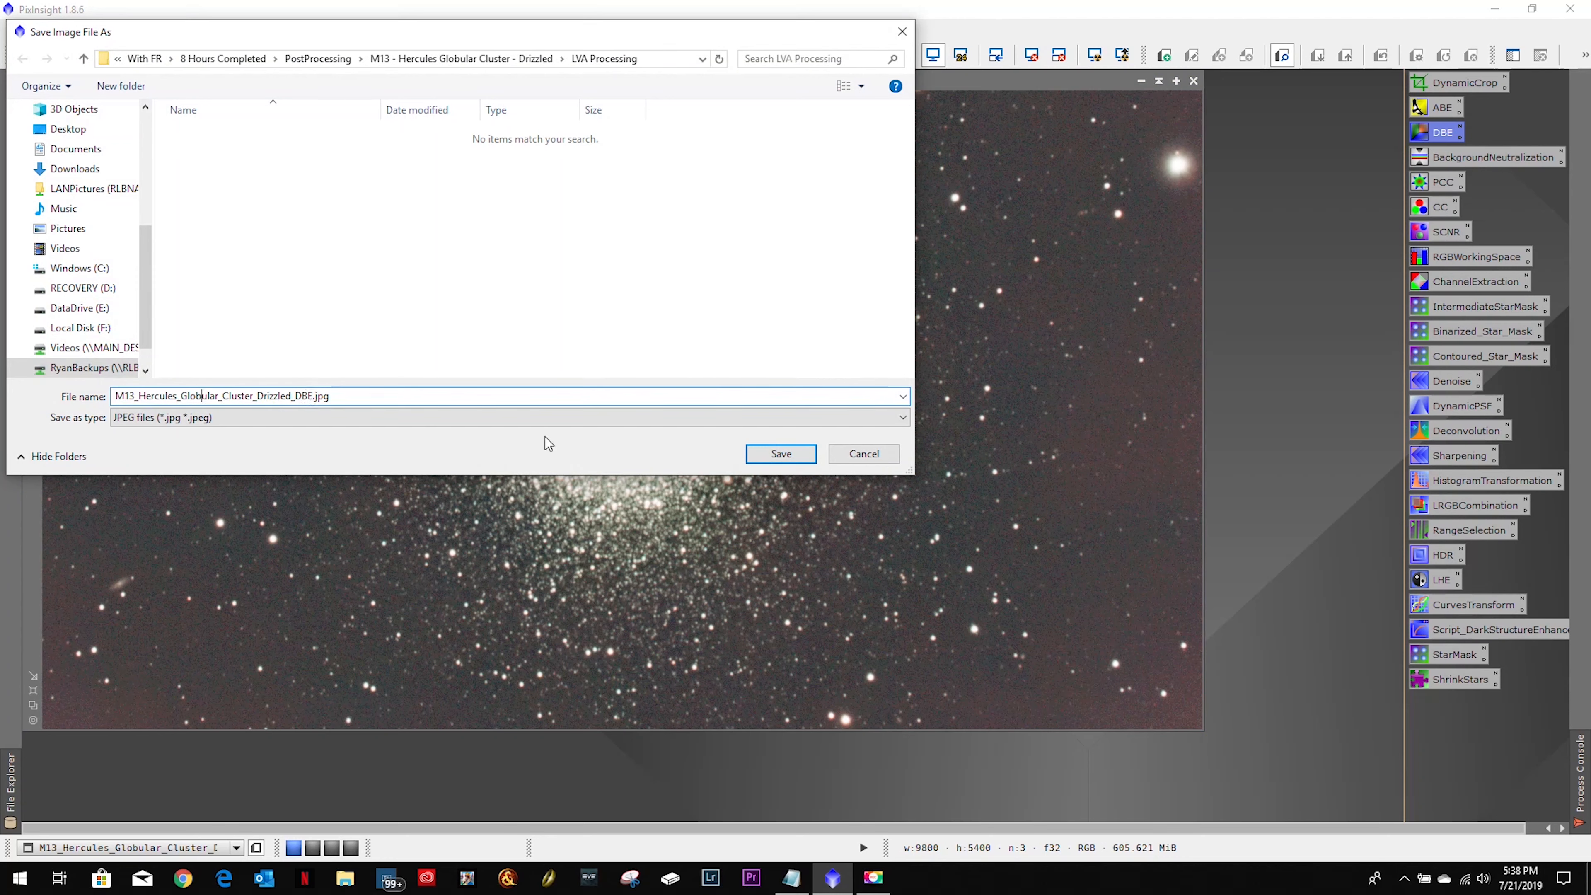
click(777, 453)
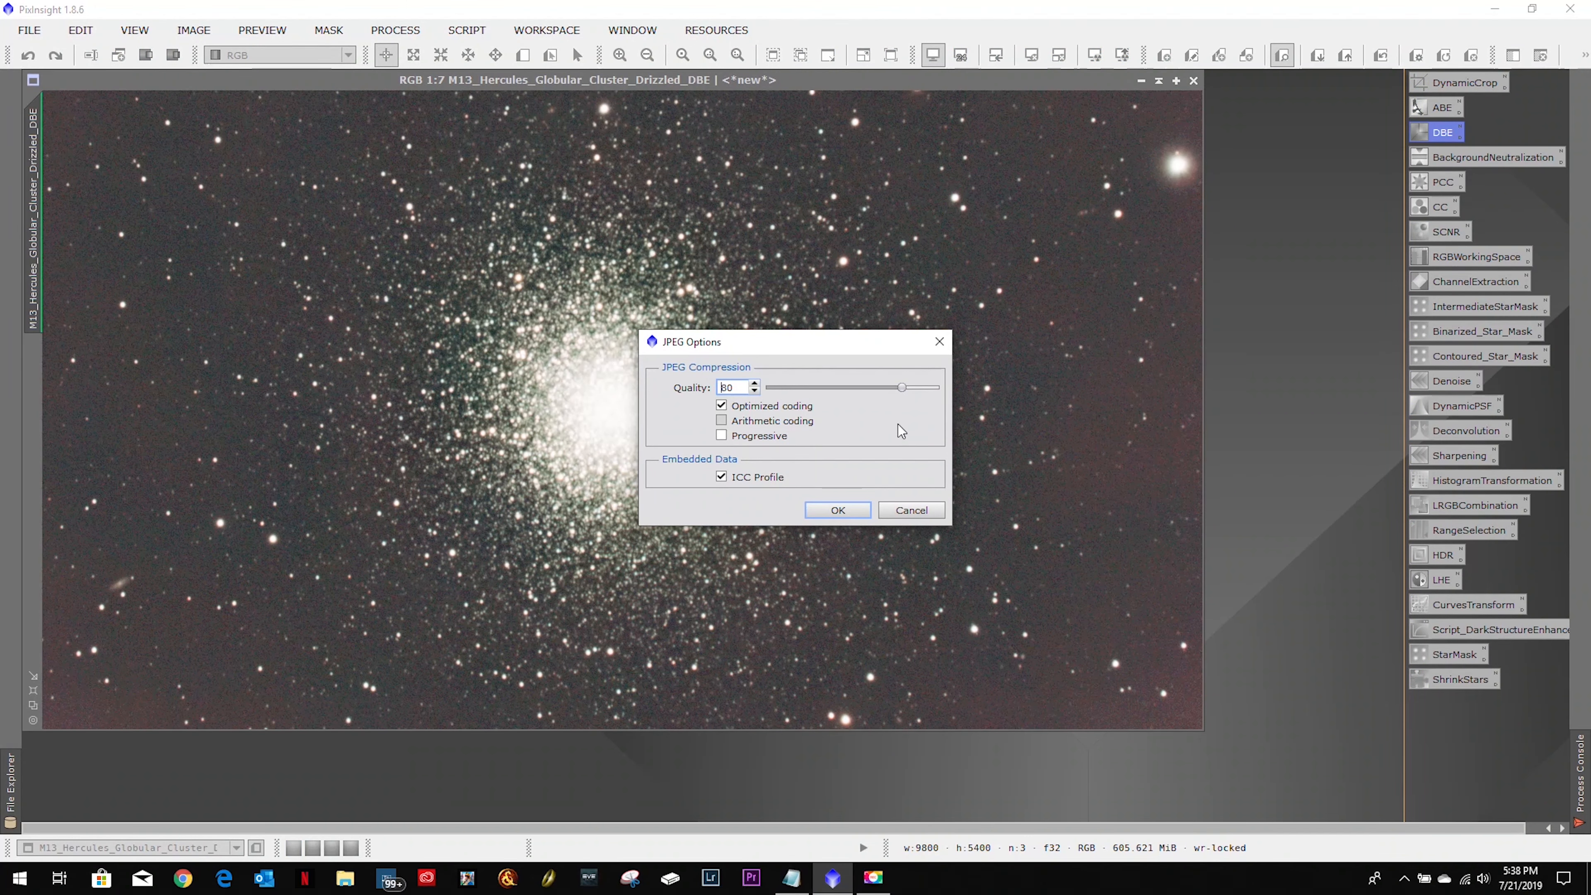
click(906, 508)
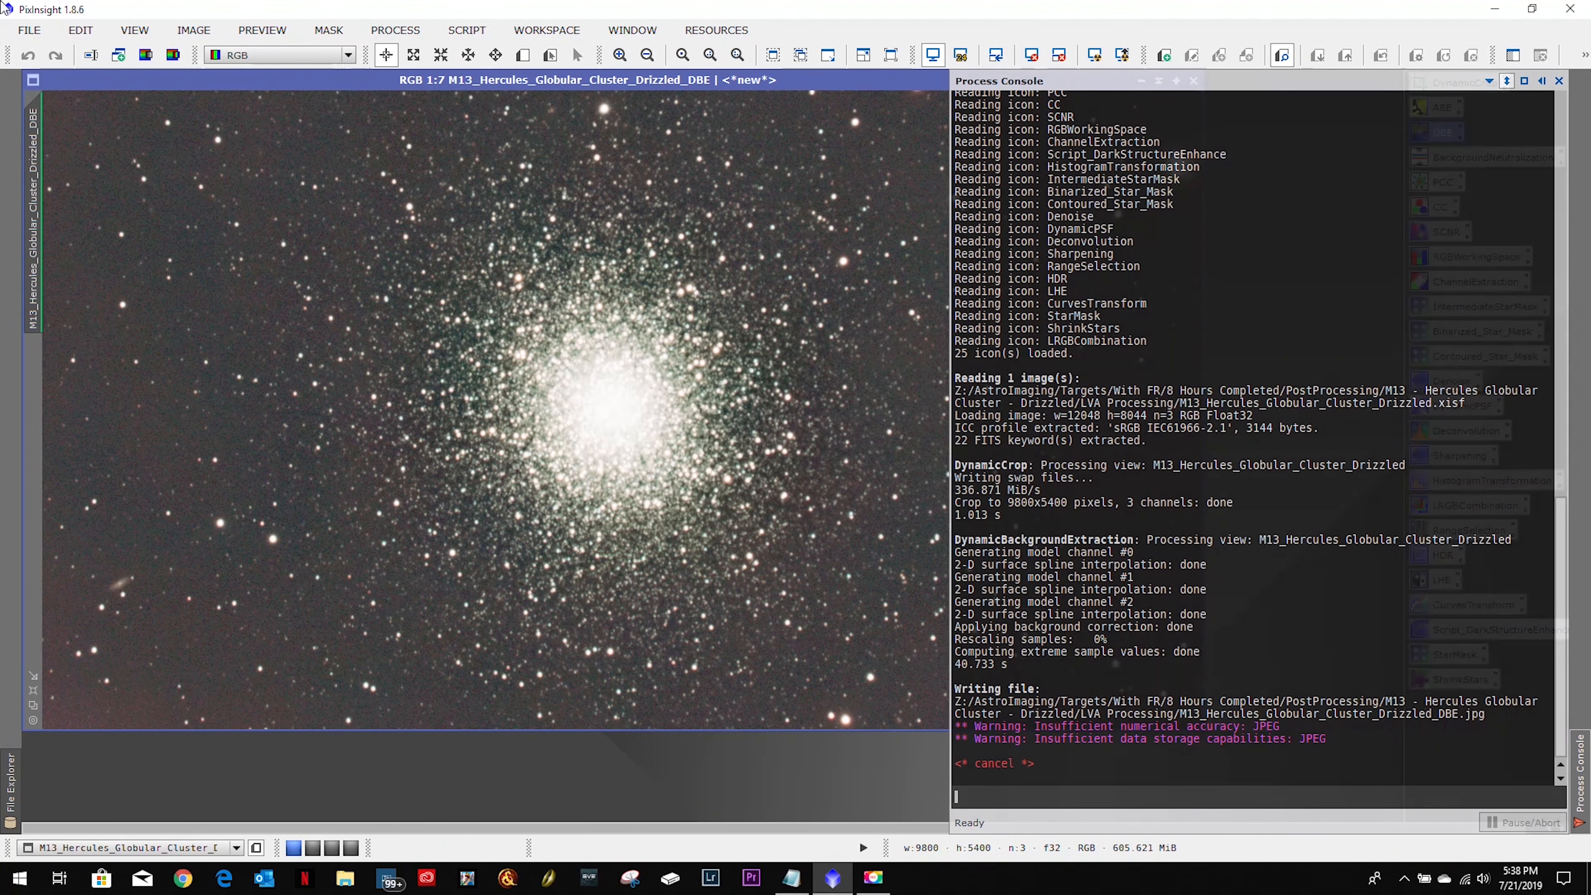
Step: Save the image in XISF format as M13_Hercules_Globular_Cluster_Drizzled_DBE.xisf with 32-bit IEEE 754 floating point samples
click(29, 30)
click(401, 400)
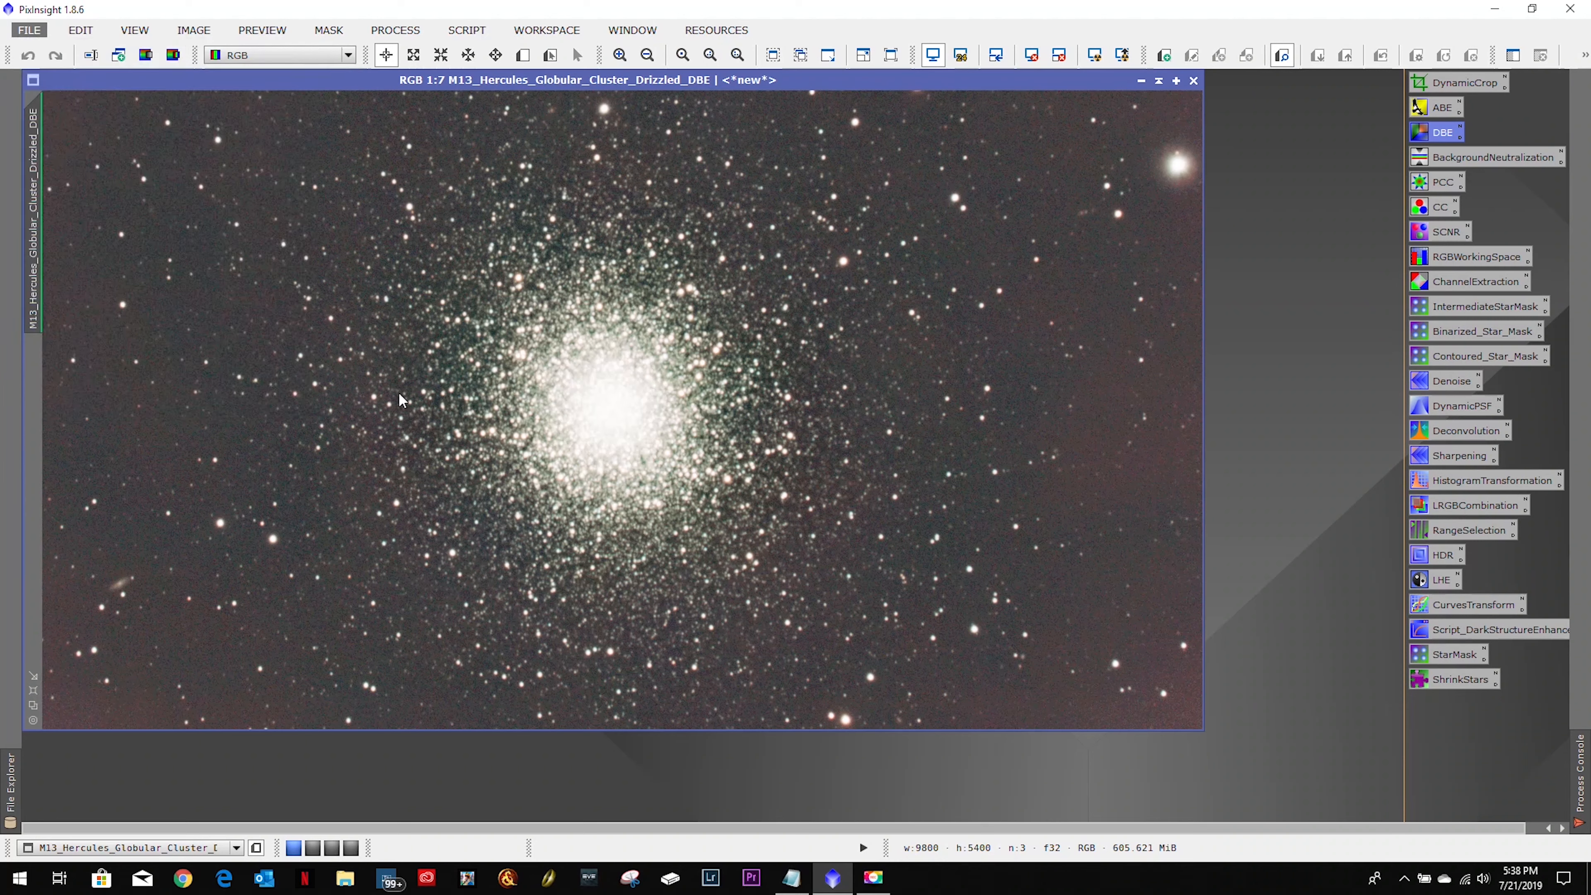
click(278, 414)
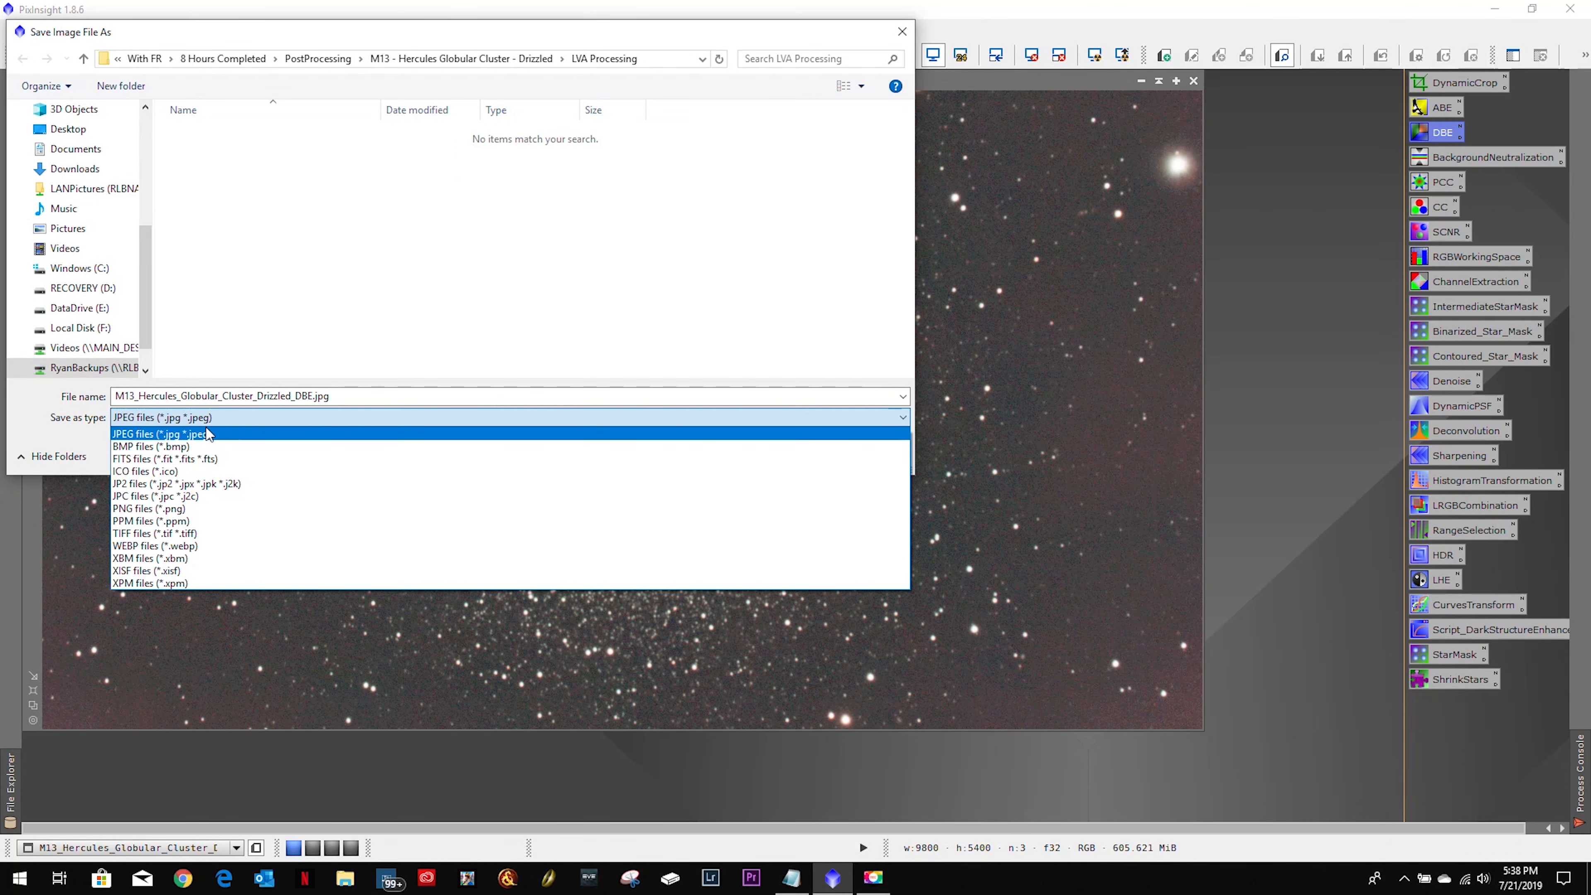
click(198, 573)
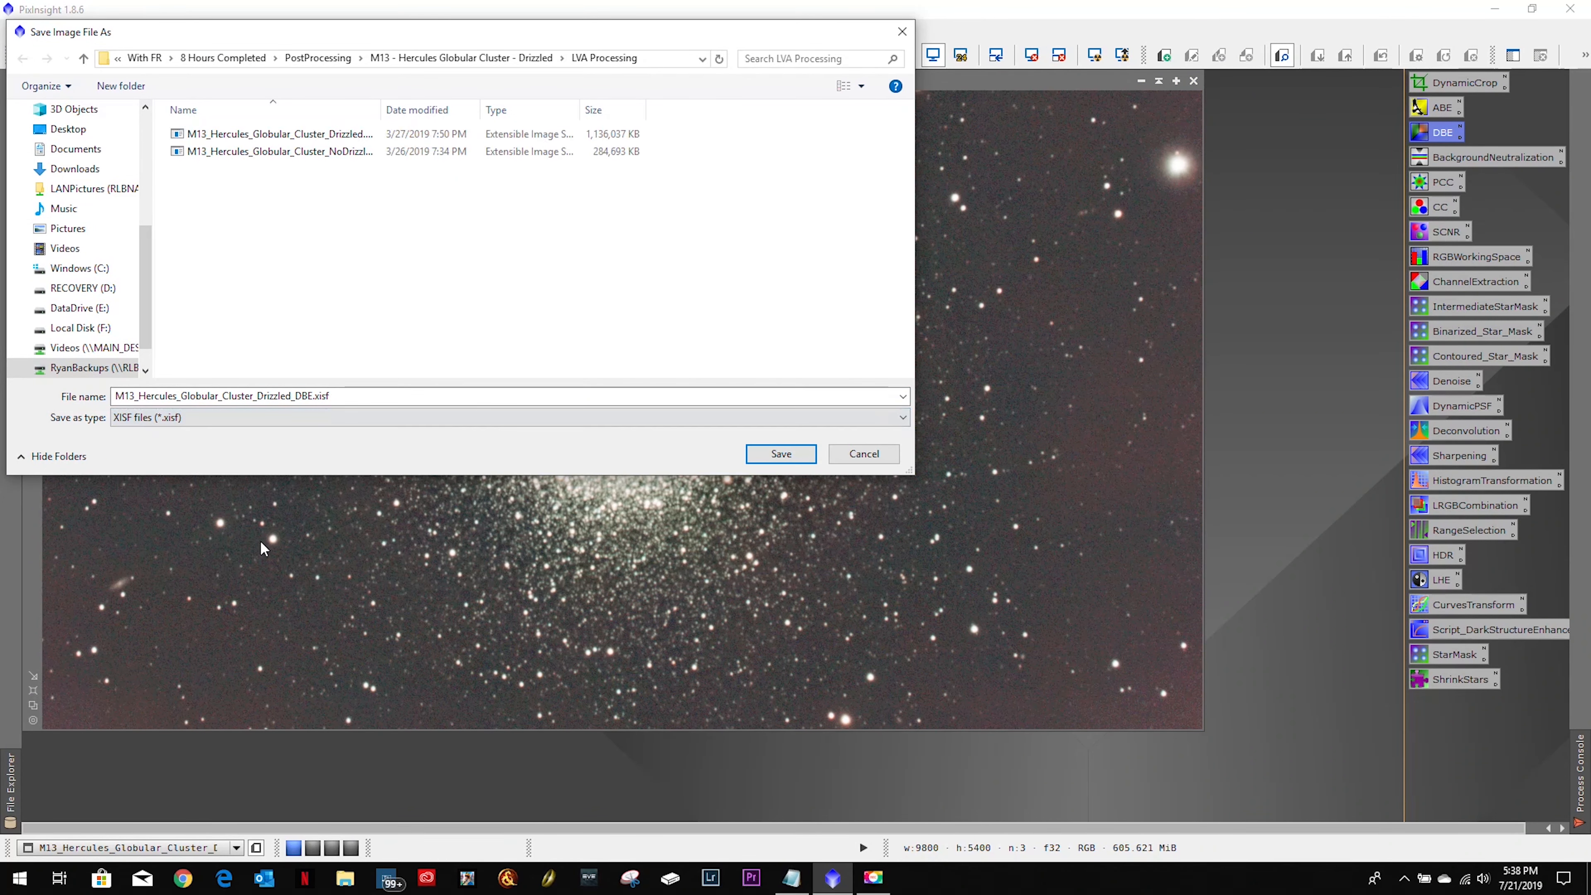
click(776, 452)
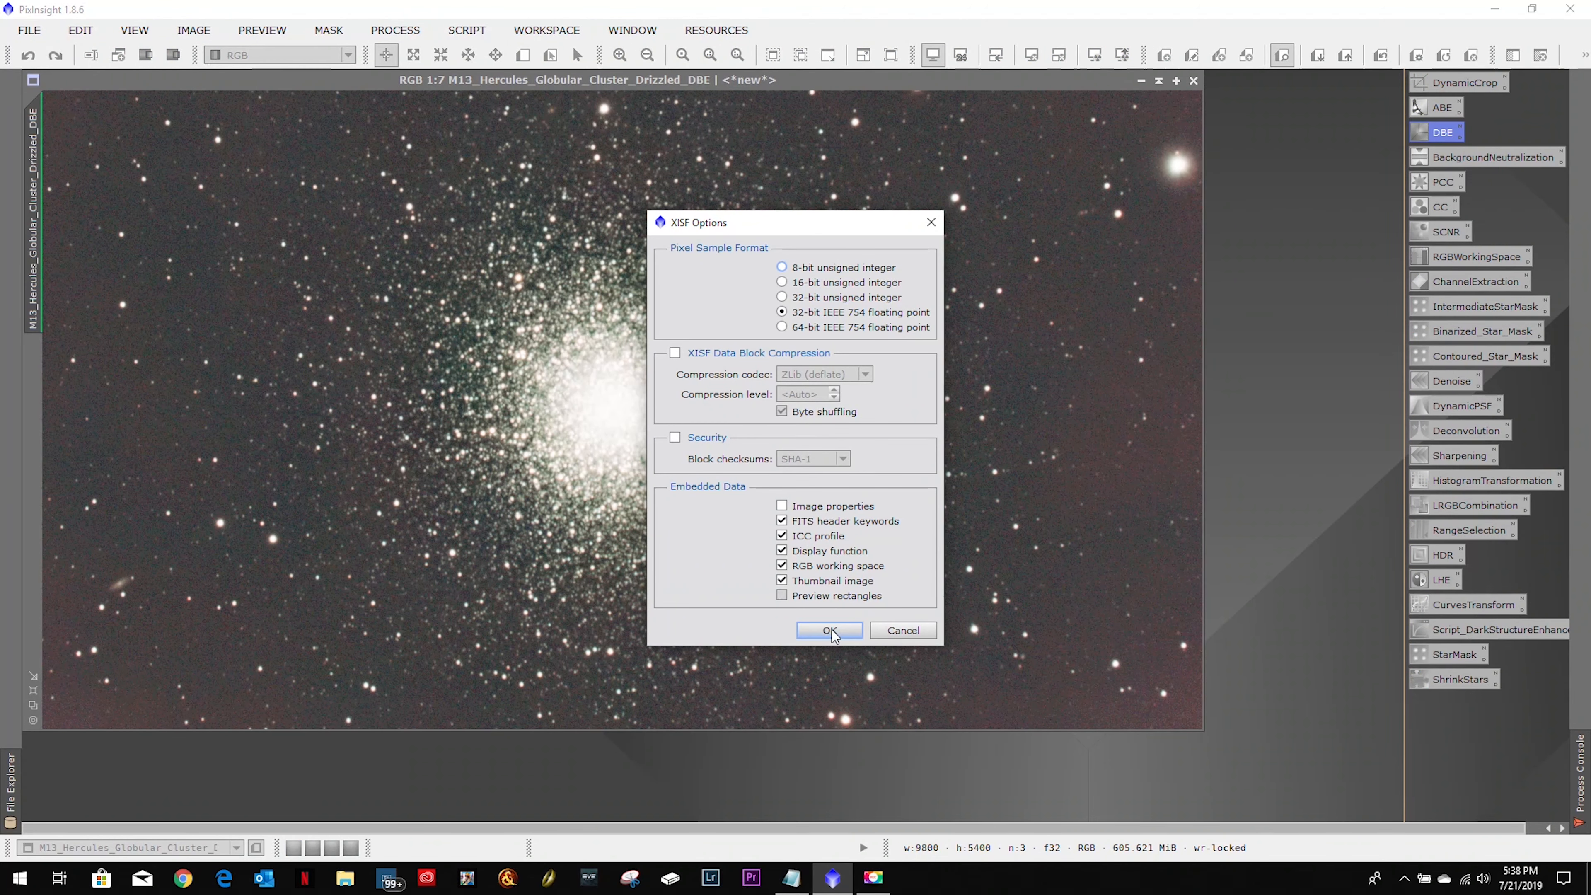
click(830, 631)
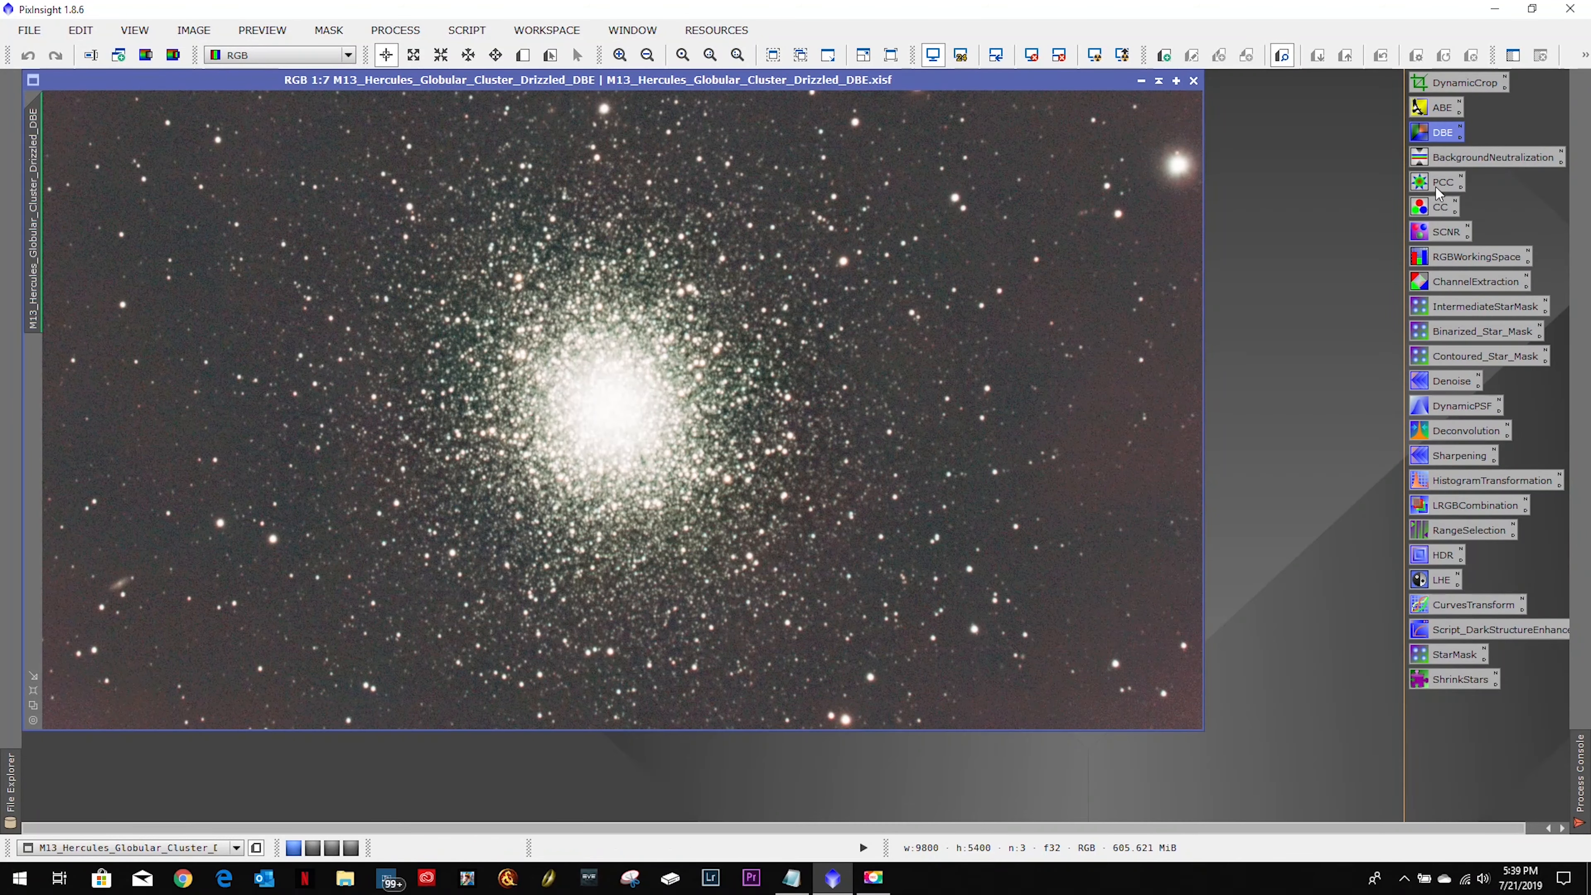
Step: Open BackgroundNeutralization and draw a small preview over a dark, star-poor background area near the image's right edge
double_click(1464, 161)
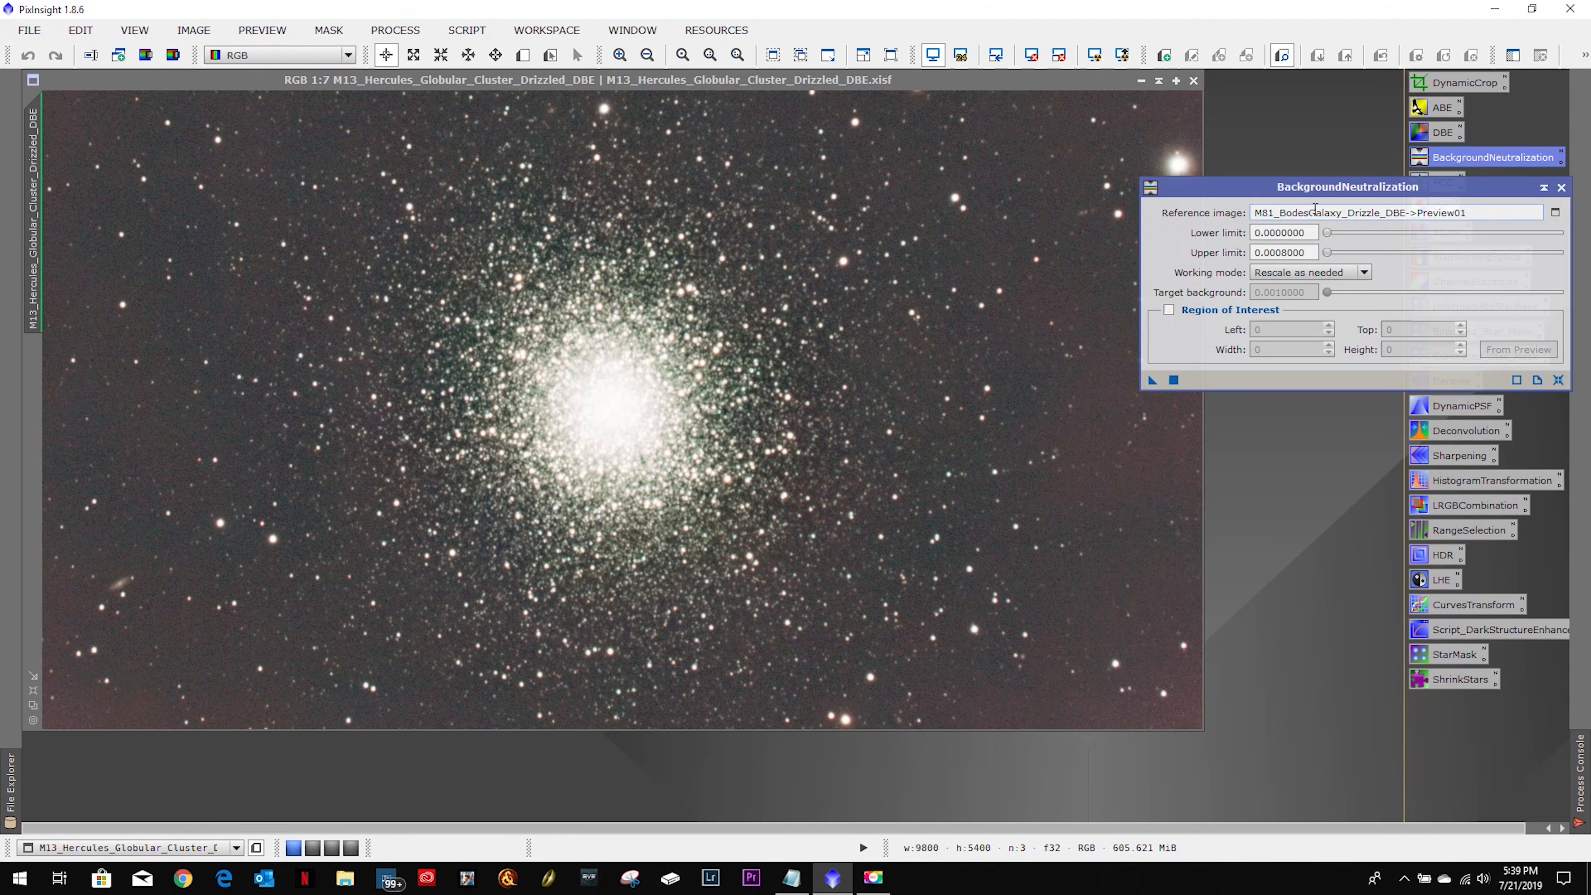
click(523, 55)
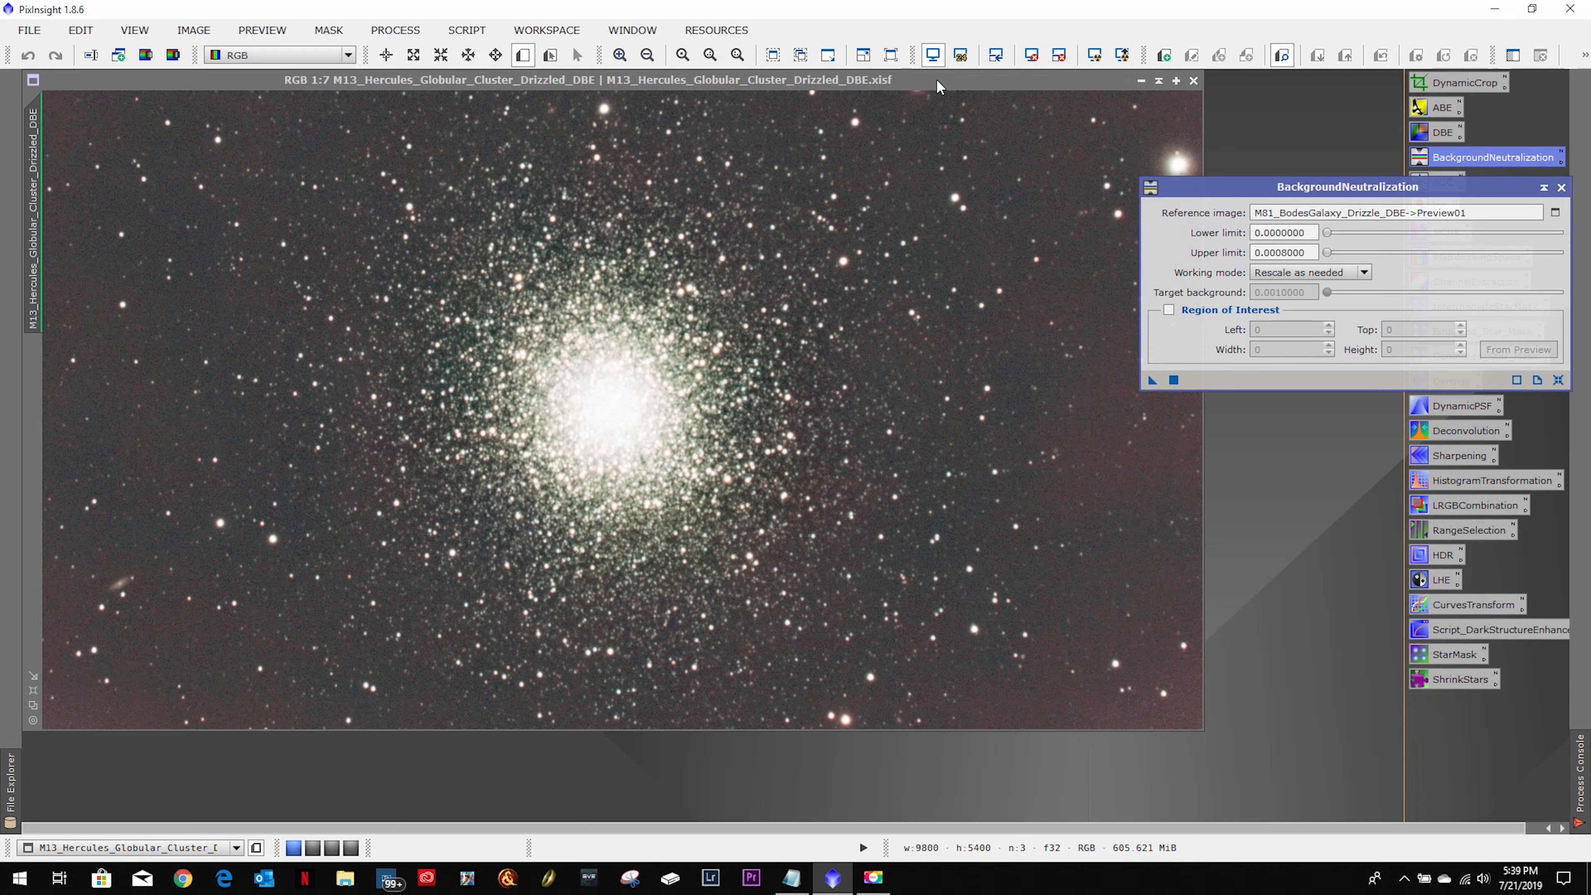
scroll(1005, 150, up, 2)
scroll(1005, 151, up, 2)
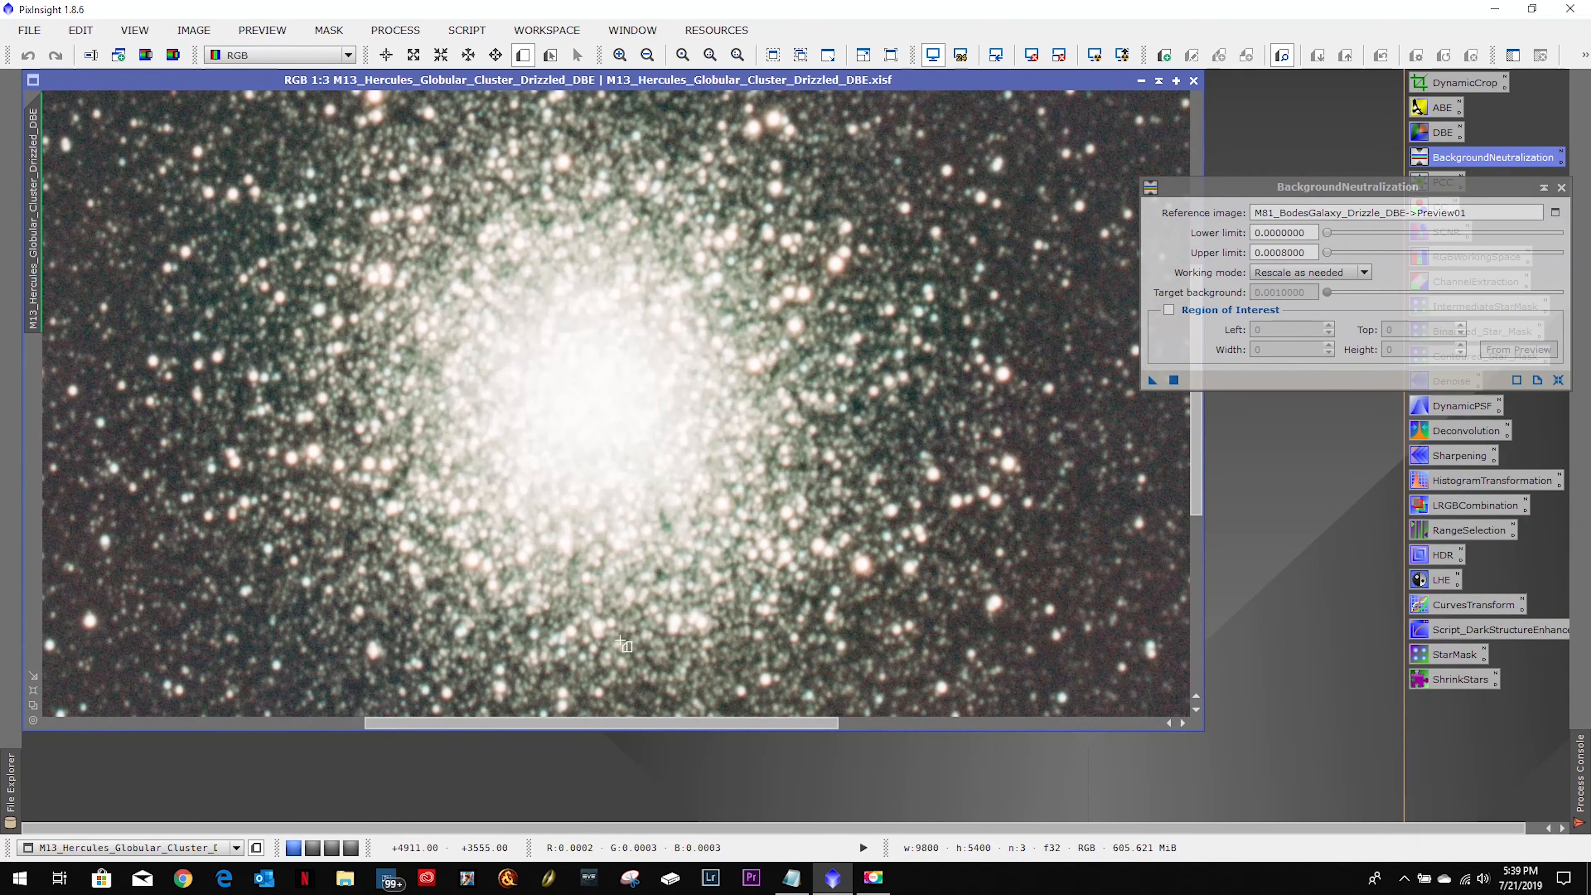
drag(658, 723, 980, 716)
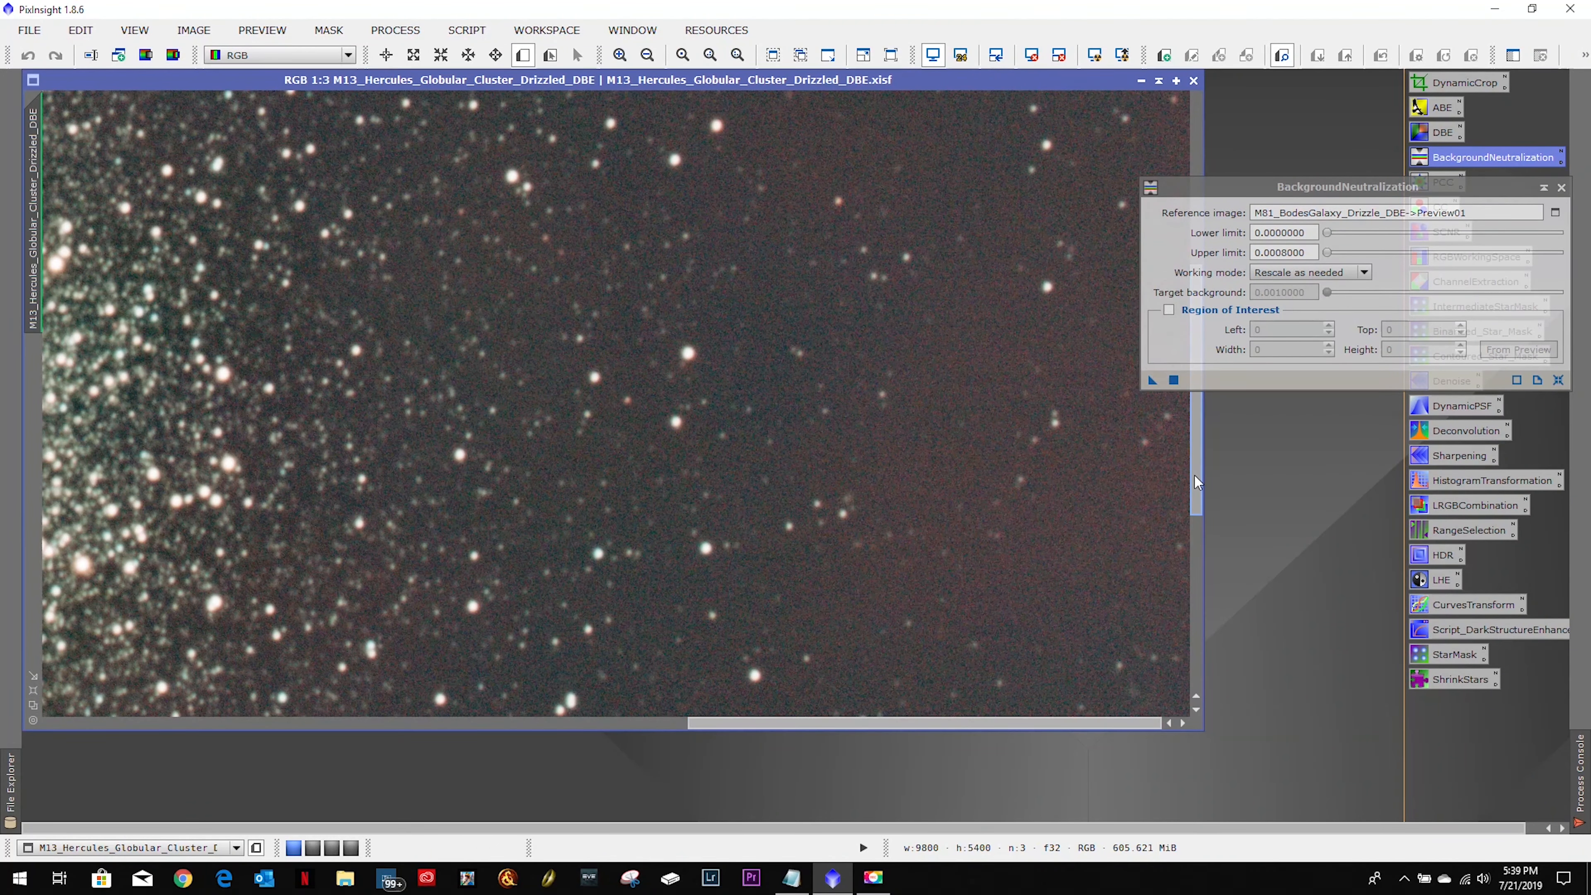
drag(1195, 474, 1183, 506)
drag(1053, 481, 1095, 517)
Step: Set Preview01 as the BackgroundNeutralization reference image, apply the process to the whole image and close it
click(1555, 212)
click(822, 473)
scroll(821, 473, down, 4)
click(1174, 380)
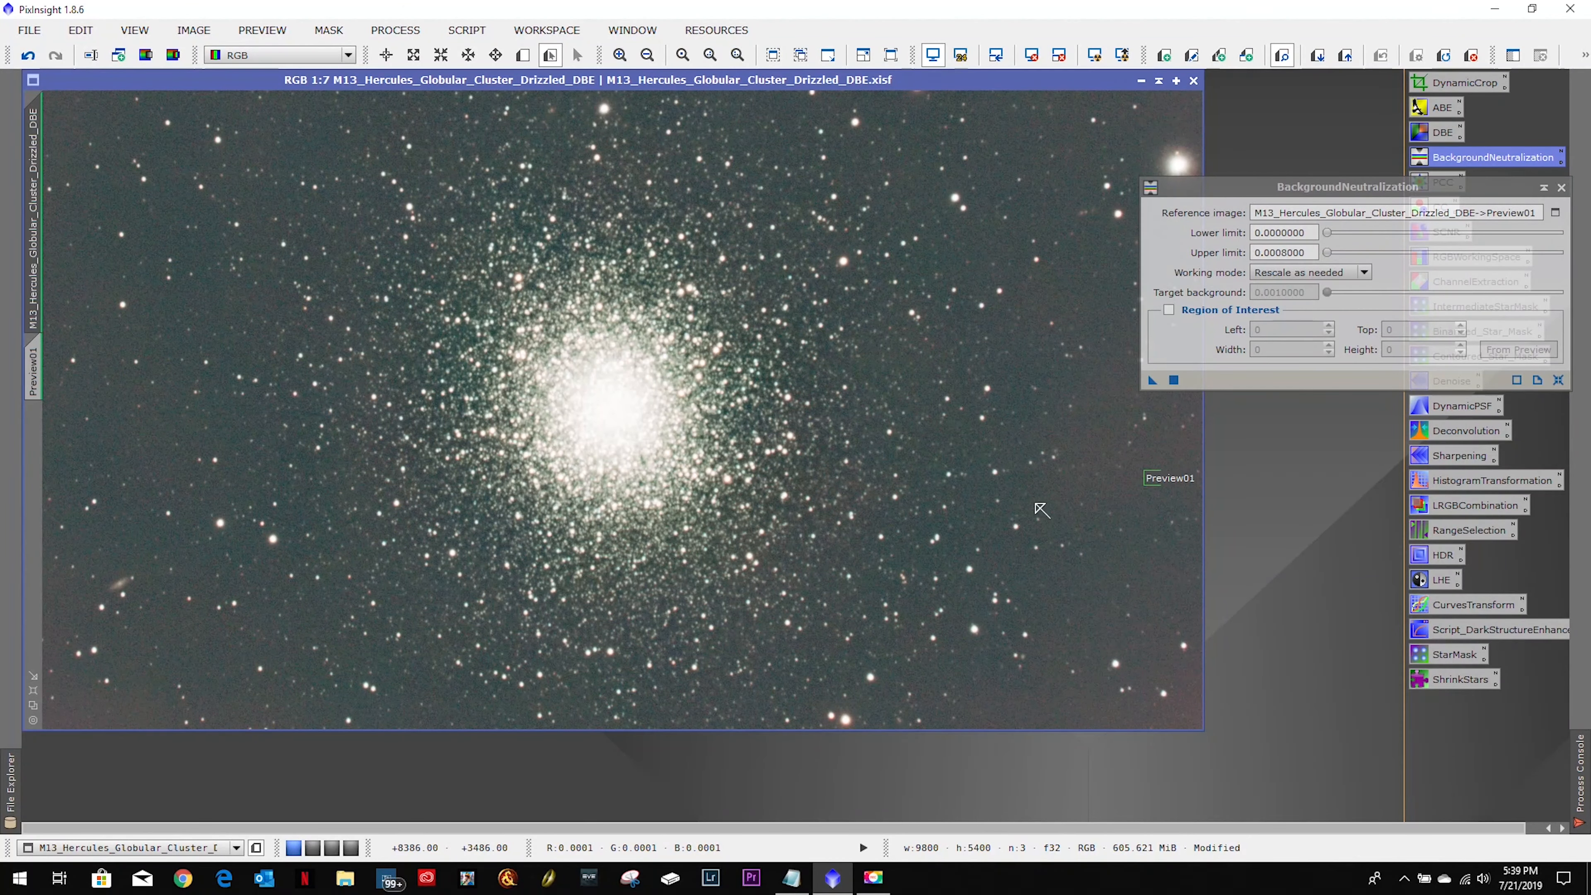
click(1562, 188)
Step: Delete Preview01 from the M13 image
key(ctrl+o)
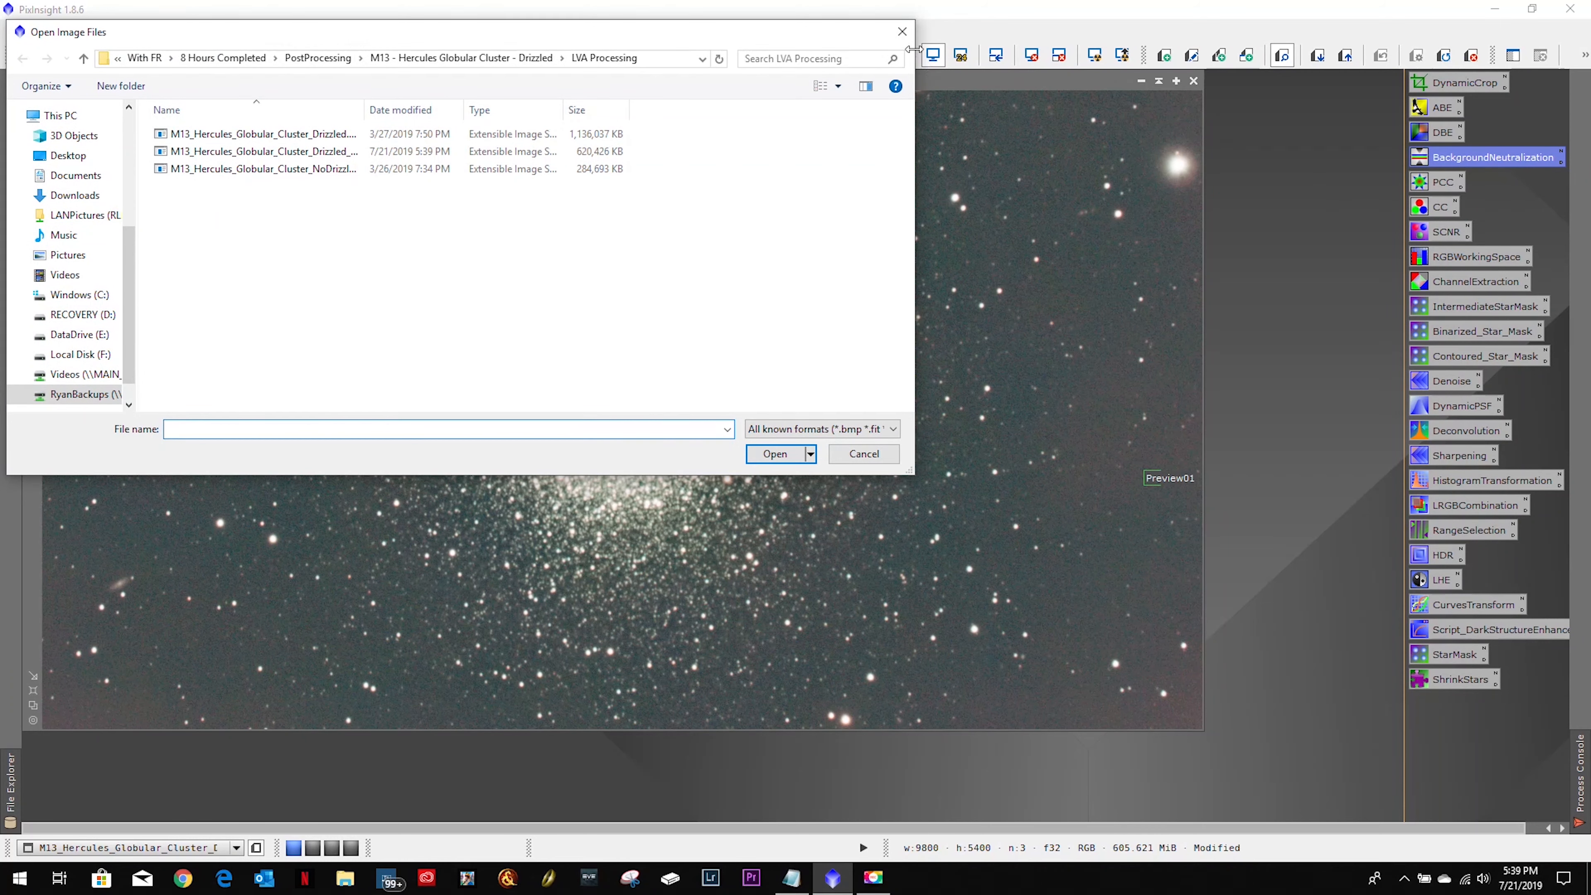
click(902, 36)
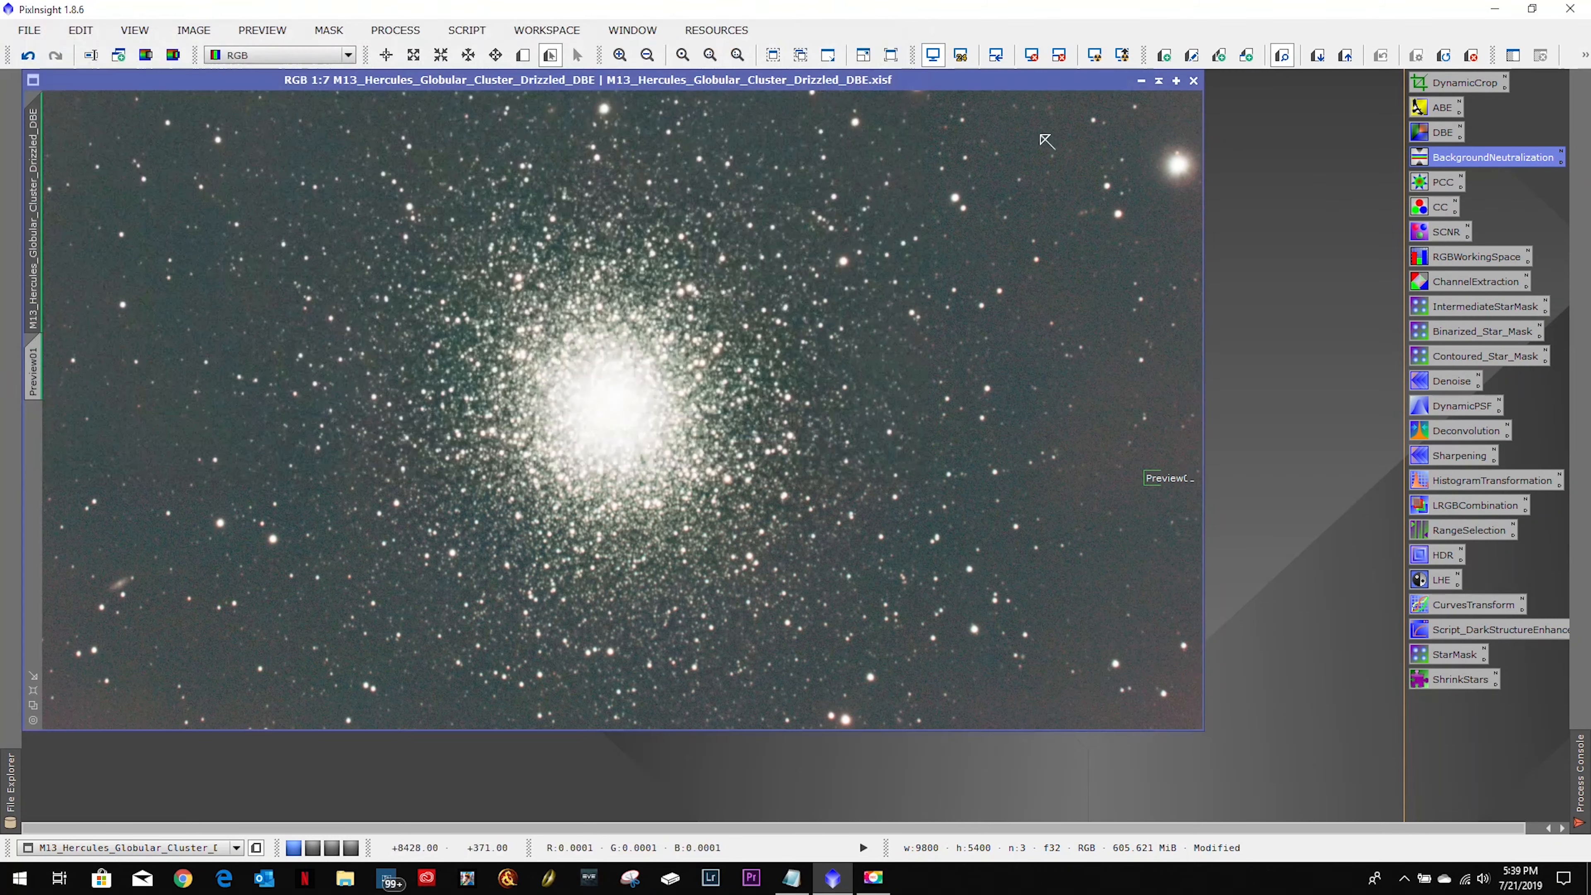
right_click(29, 376)
click(73, 520)
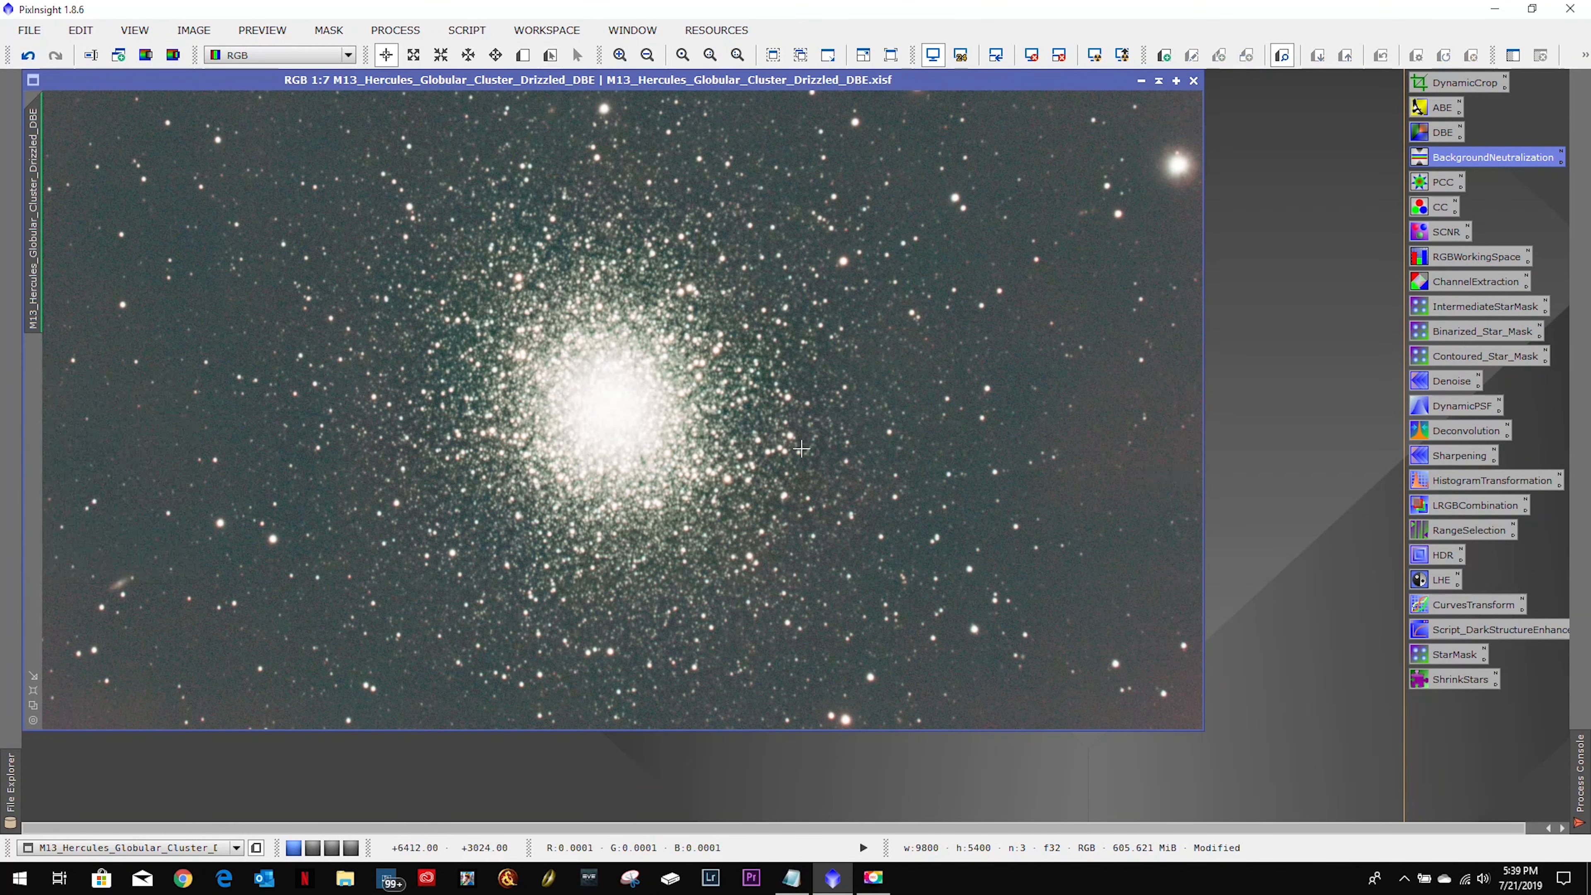
Step: Open PhotometricColorCalibration, search online for the coordinates of M13 and load them into the image parameters
double_click(1443, 183)
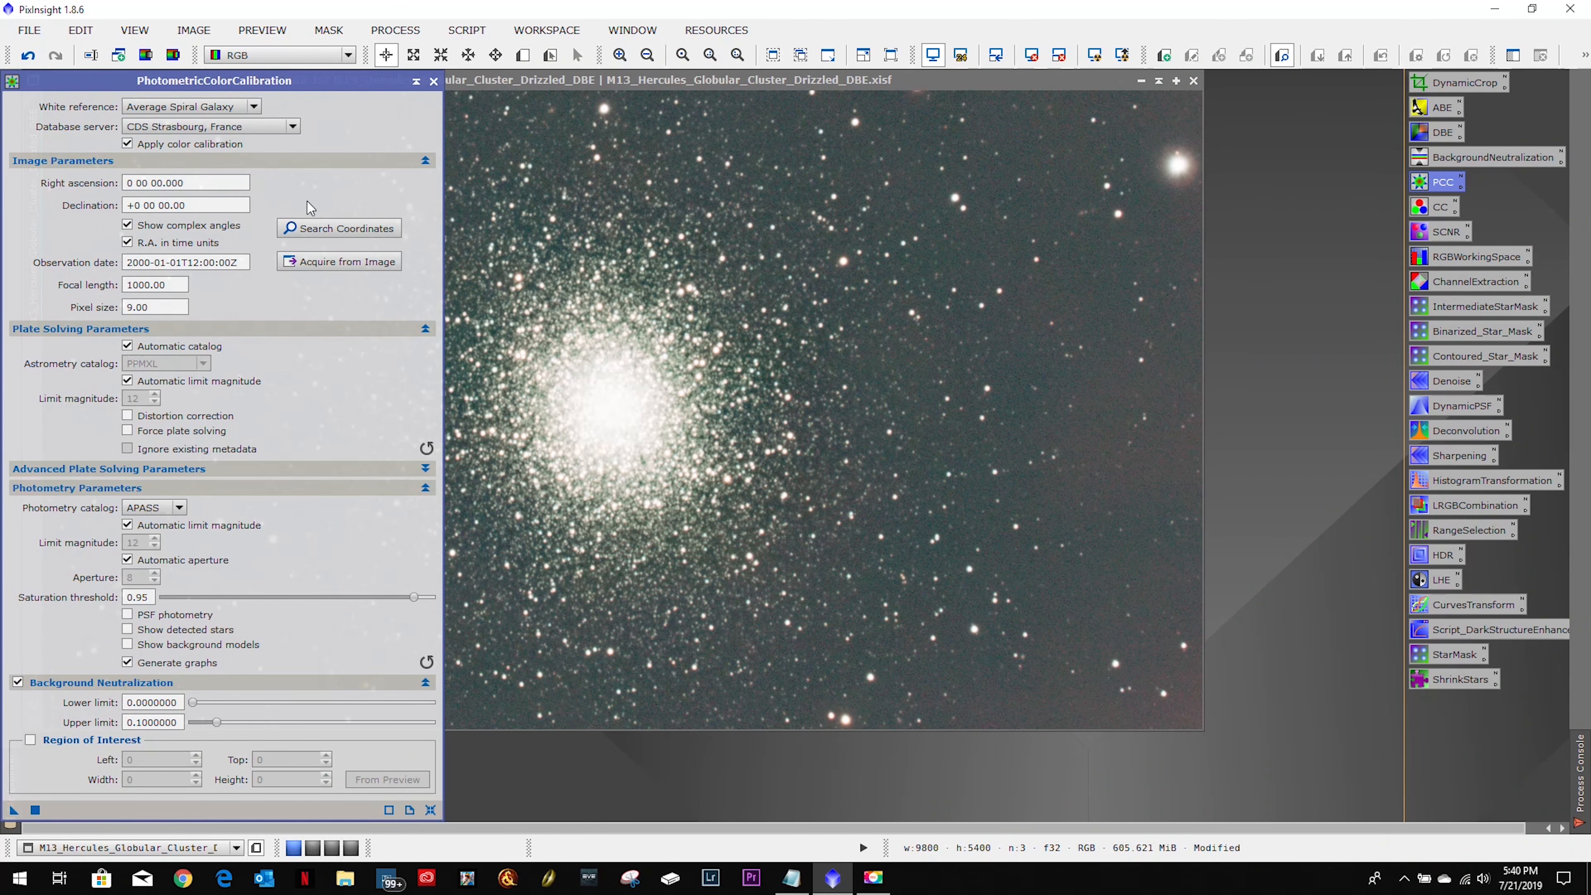
click(326, 227)
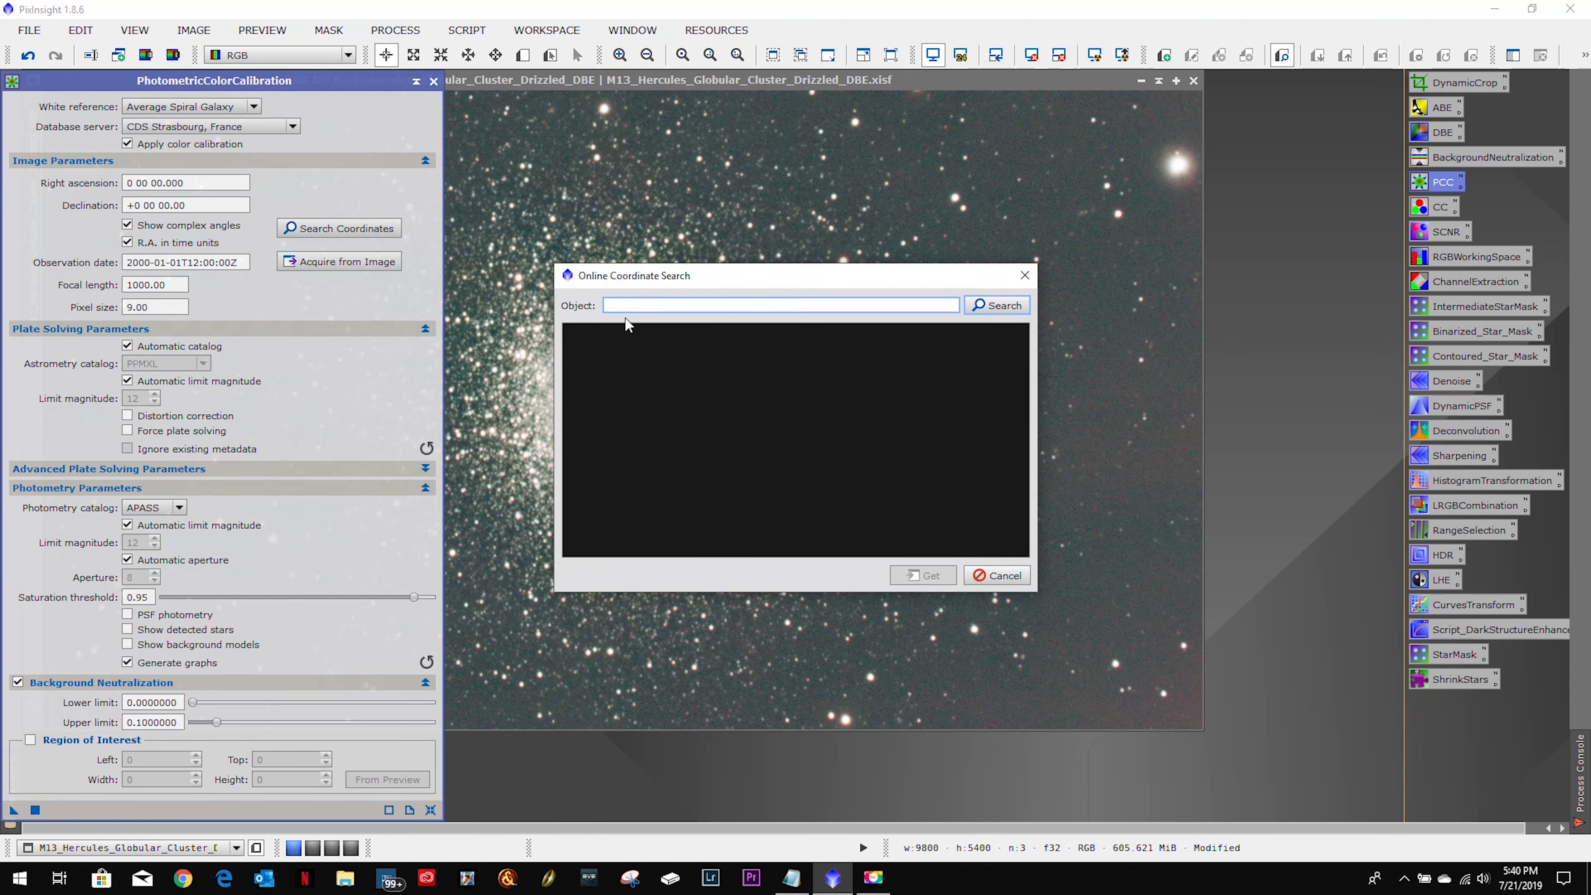
text(M13)
key(Return)
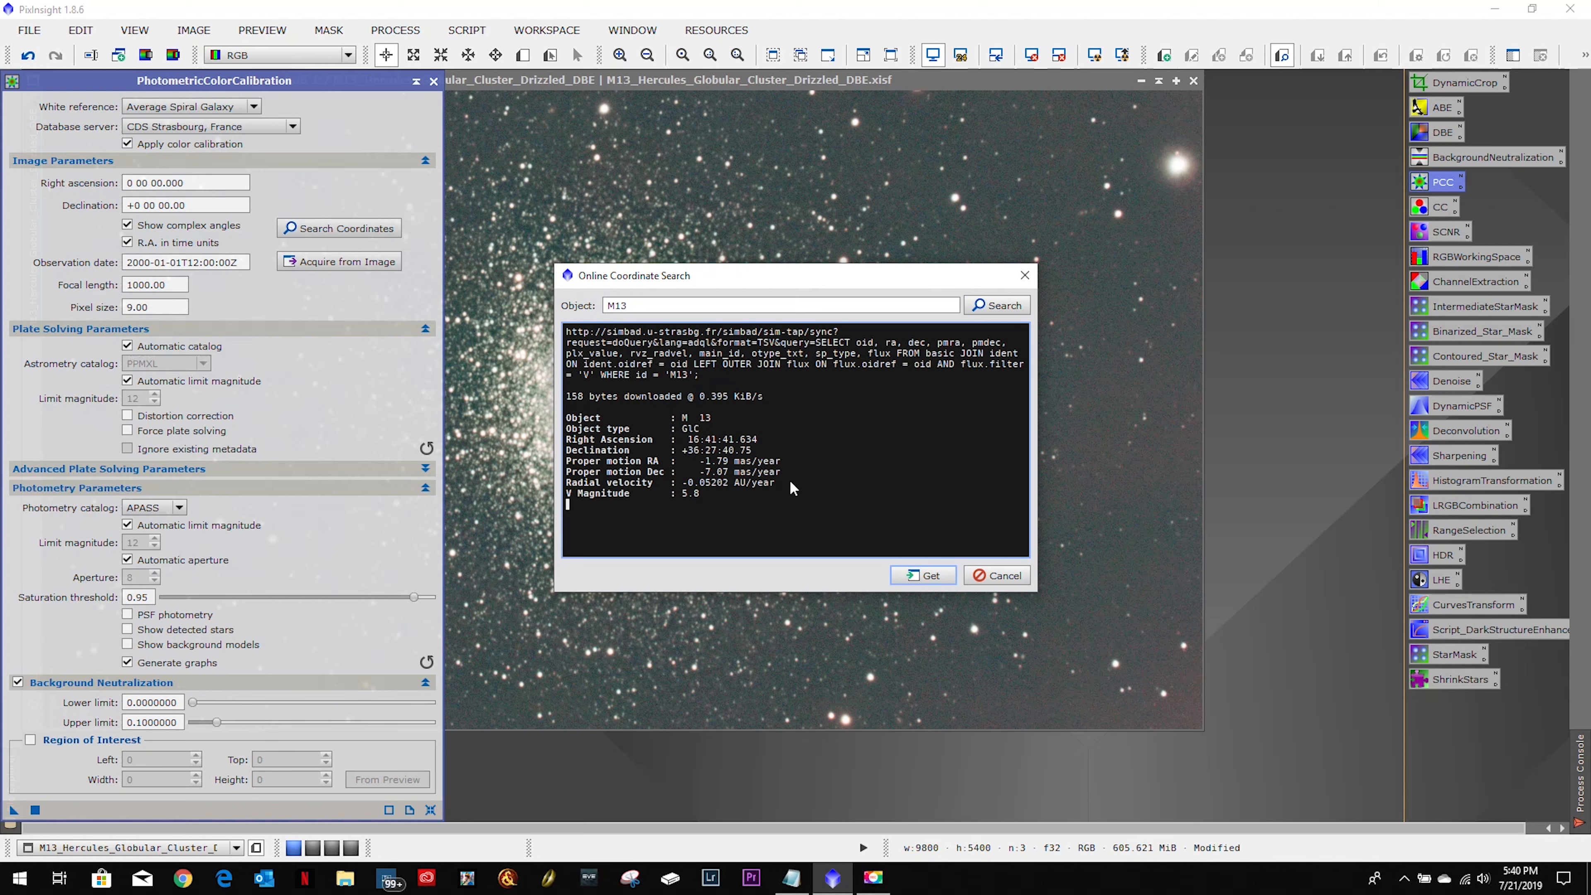
click(923, 576)
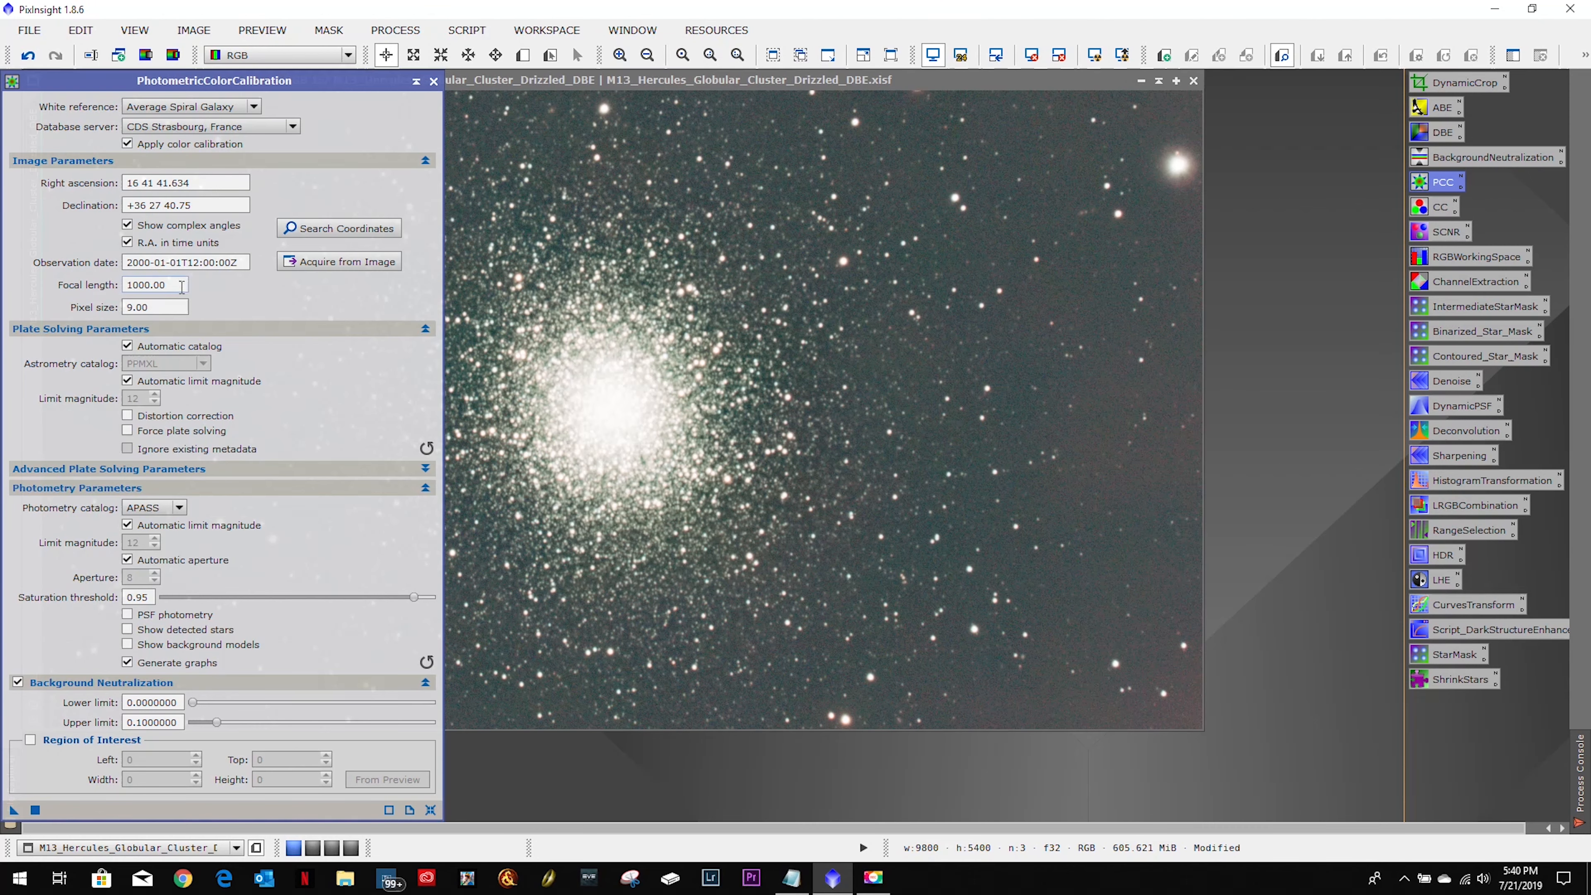
Step: Set the focal length to 3920 and pixel size to 3.72, run the photometric calibration, and close its graph and settings
double_click(153, 285)
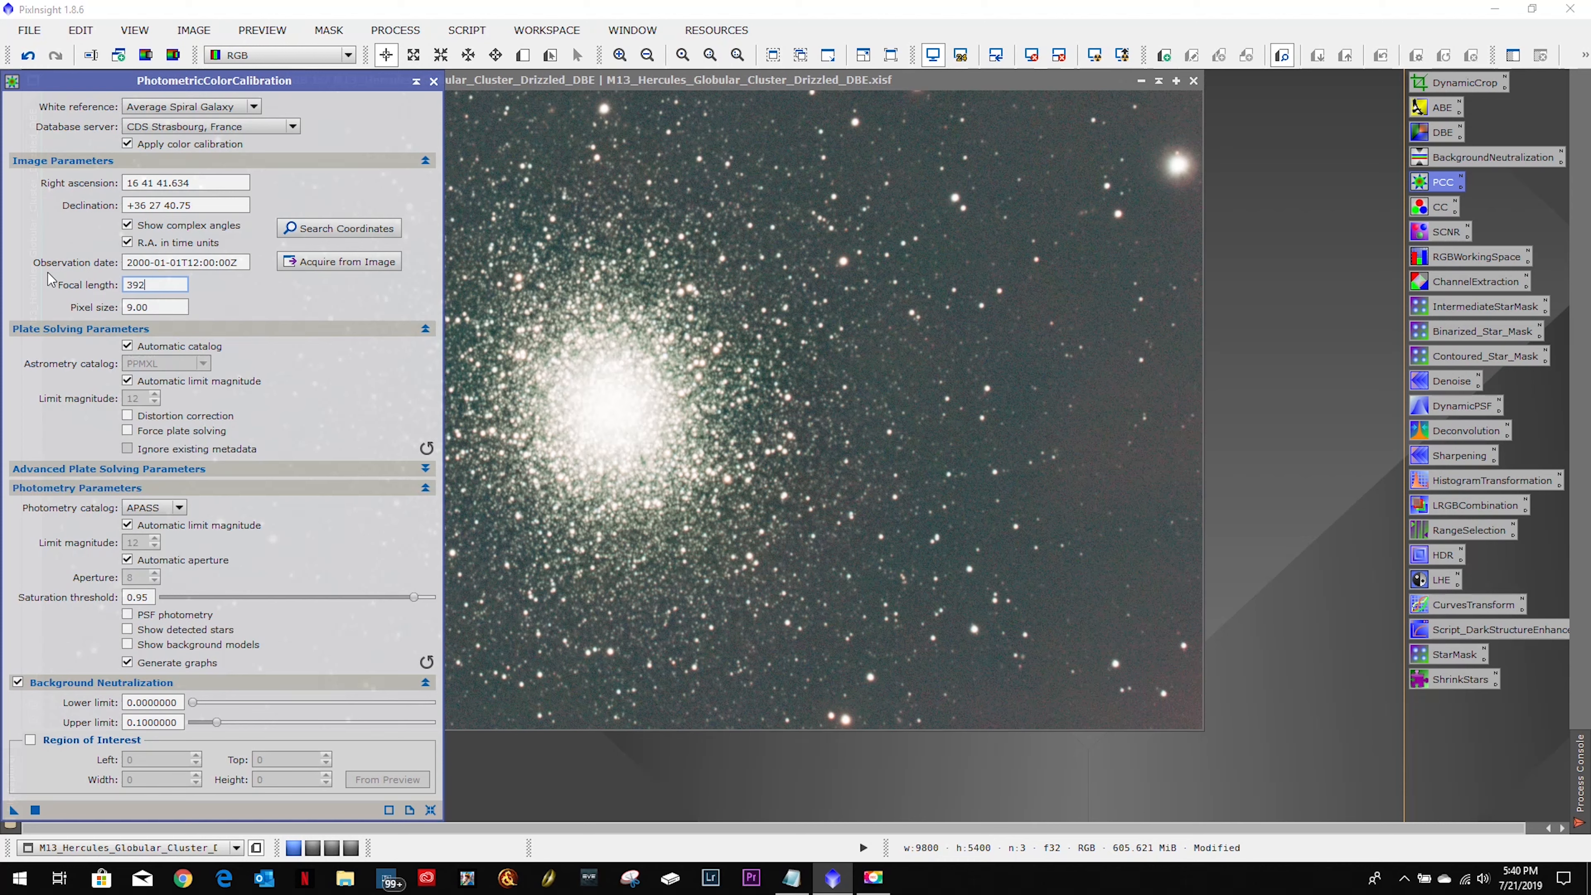
key(Tab)
click(37, 811)
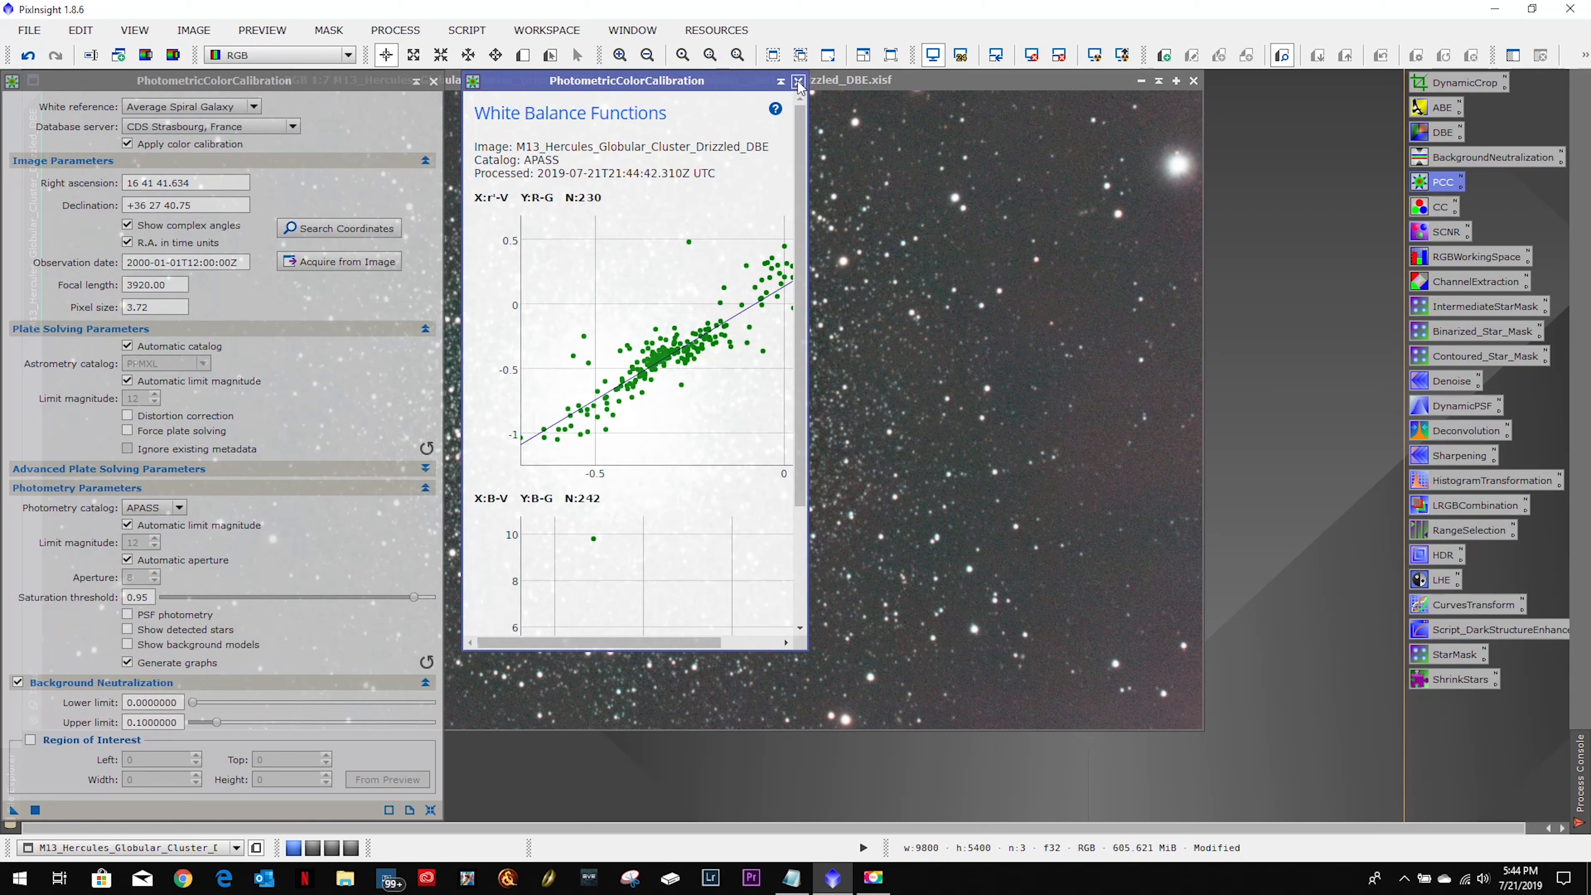
click(798, 85)
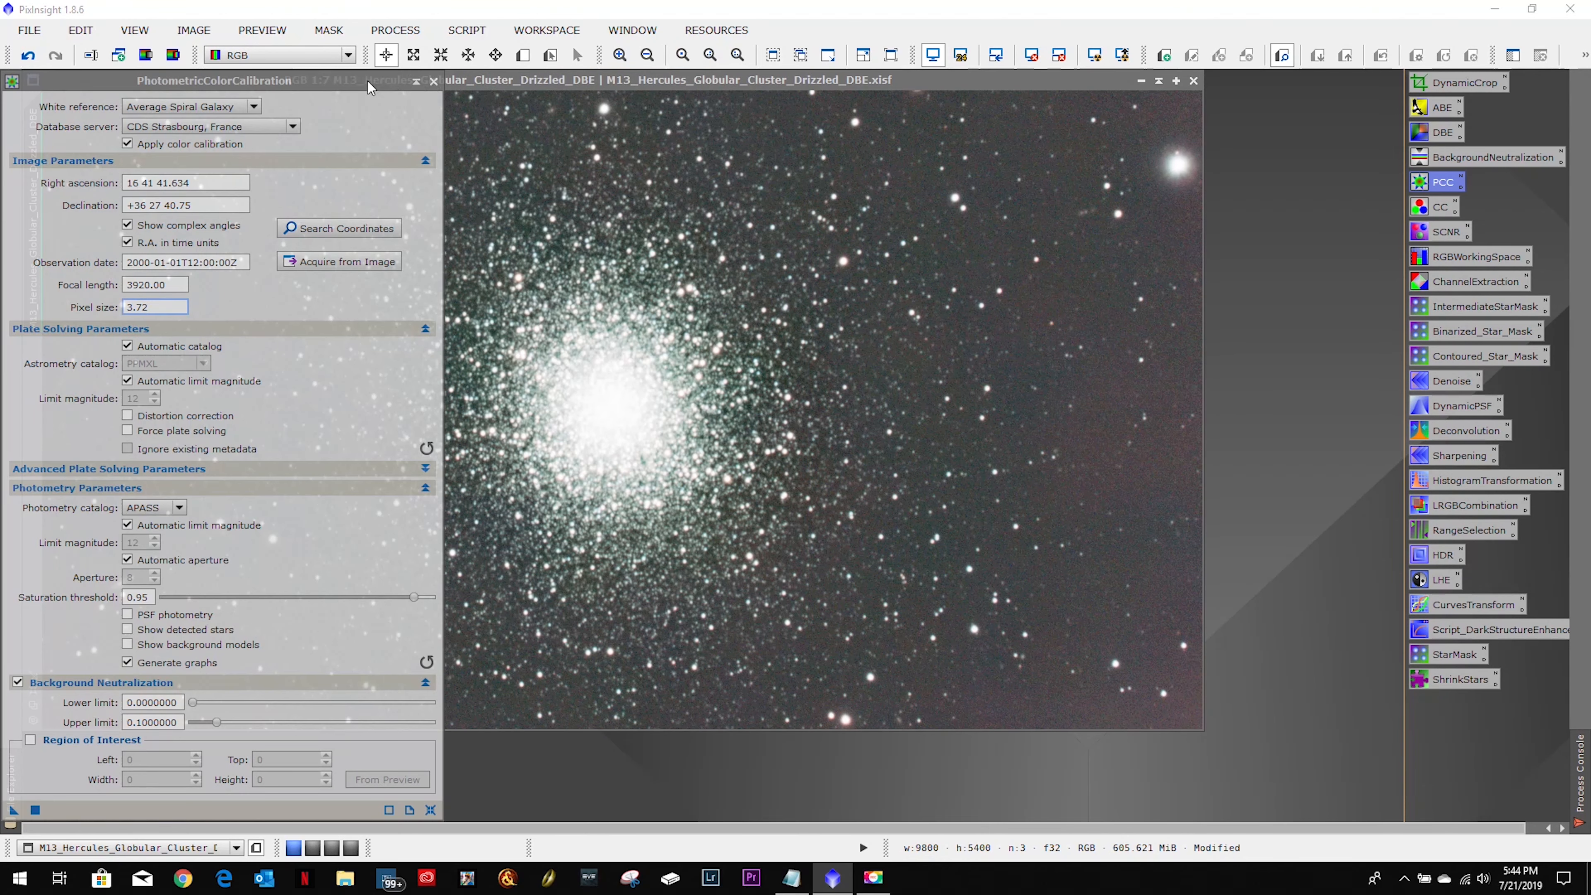
click(434, 80)
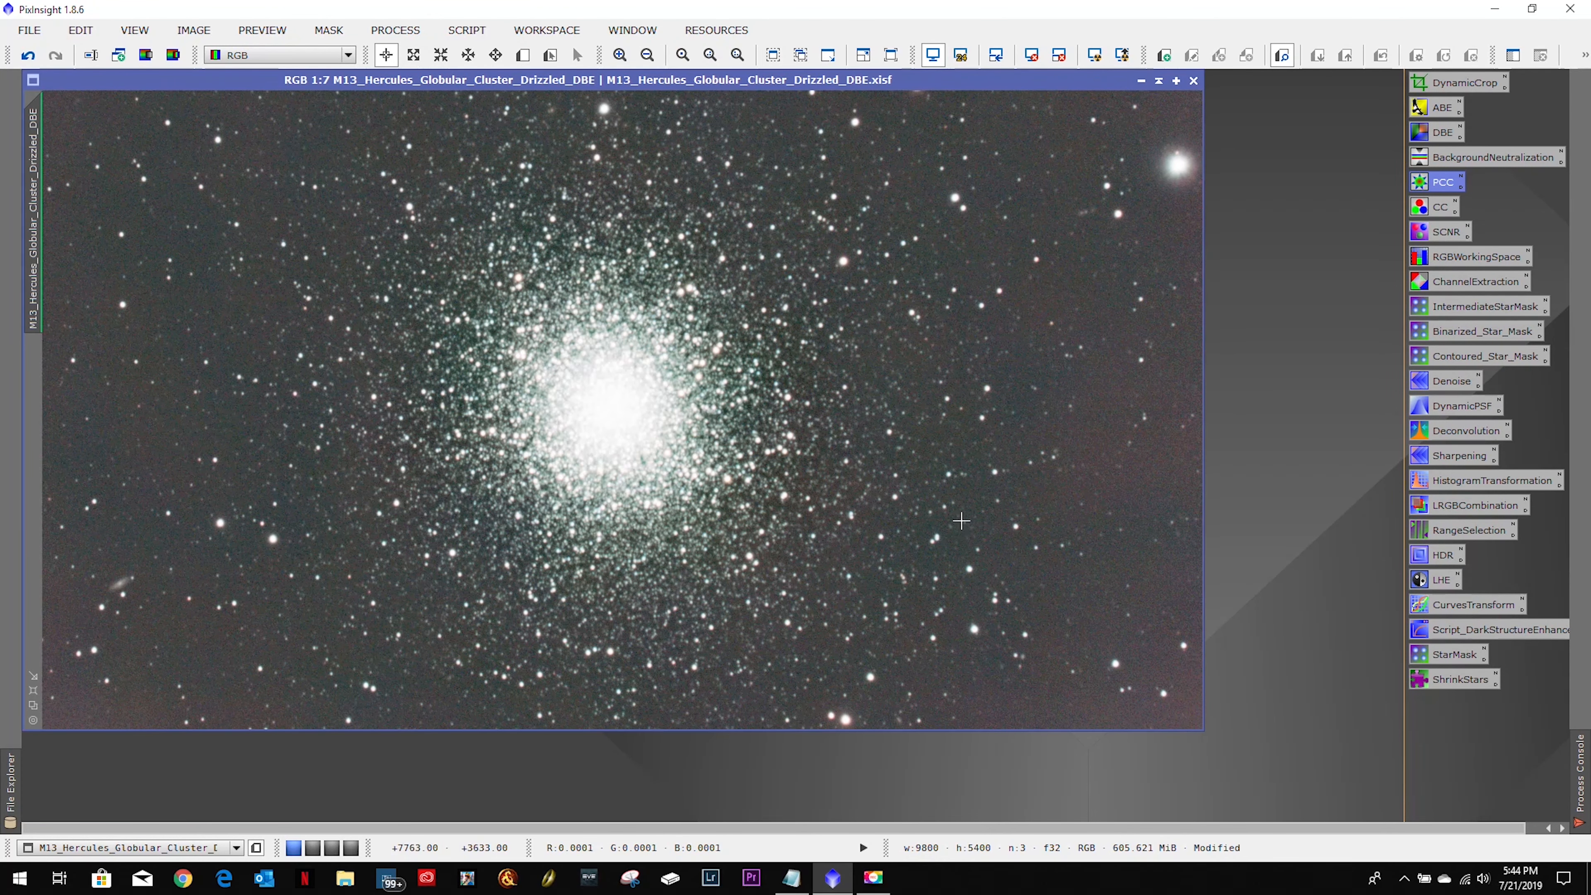
Step: Apply SCNR to remove green with Average Neutral protection, amount 1.00 and preserved lightness, and close the process
double_click(1449, 236)
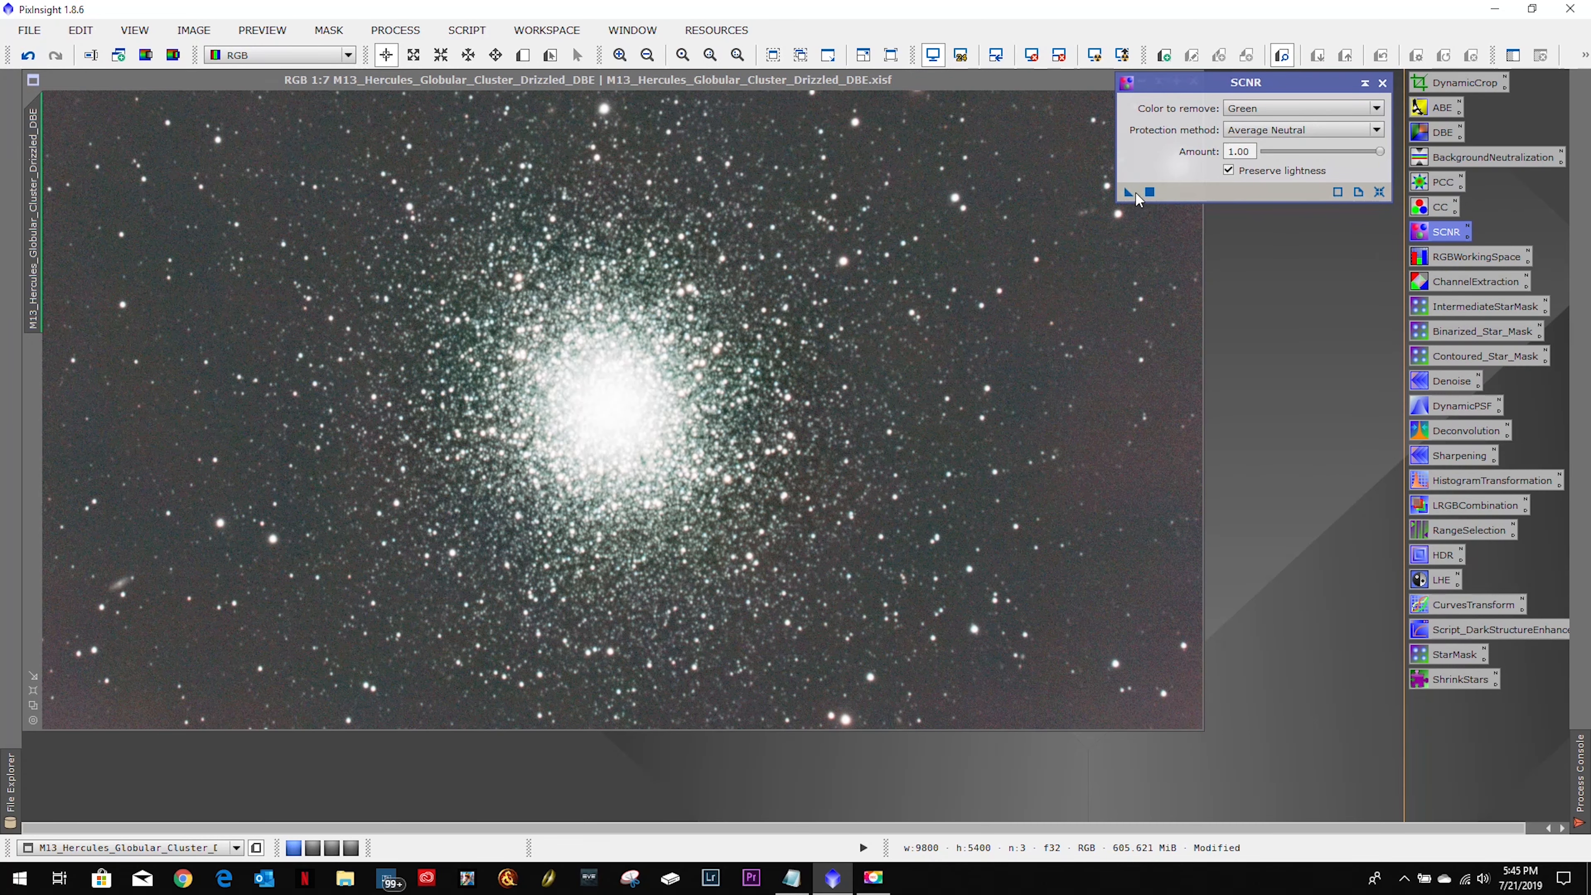
click(1149, 192)
click(1382, 83)
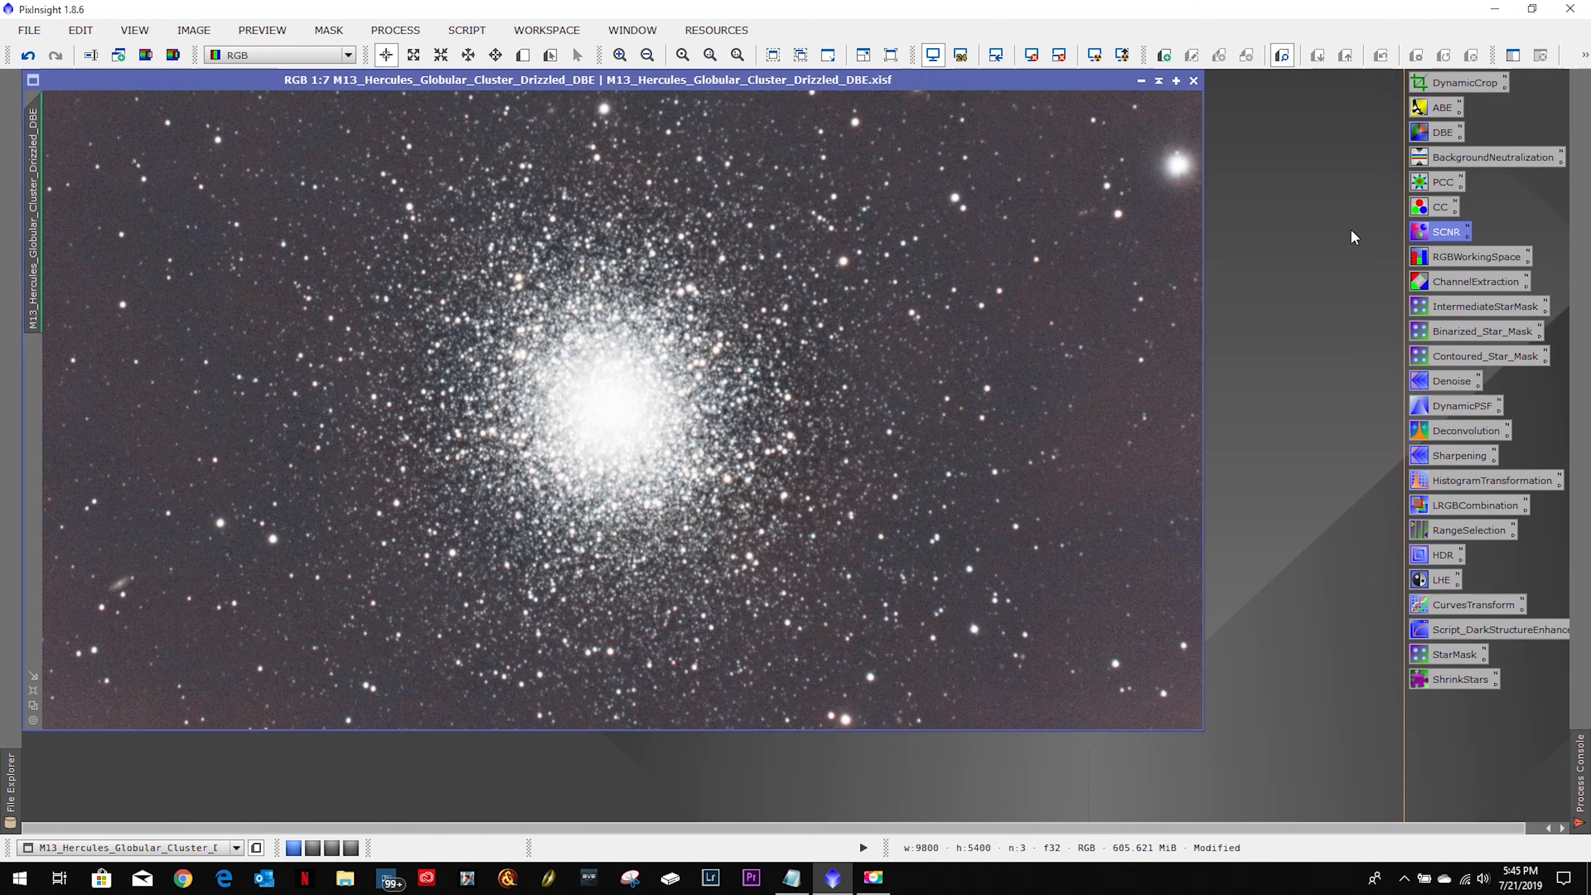
Step: Apply RGBWorkingSpace with red, green and blue luminance coefficients of 1, and check the coefficients stored in the M13 image
double_click(1457, 263)
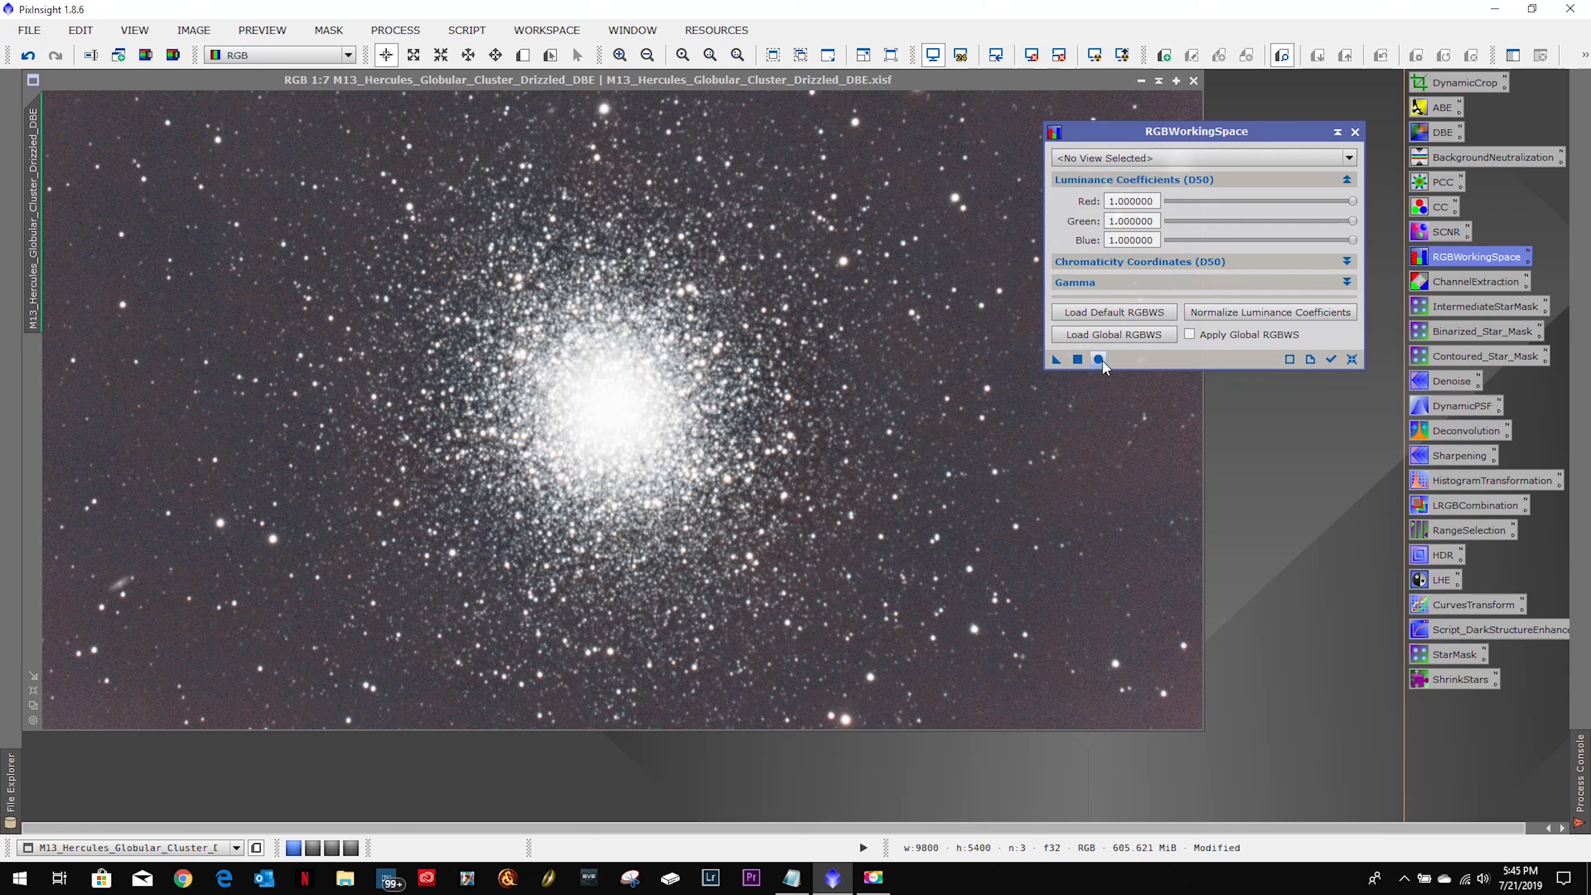
click(1078, 360)
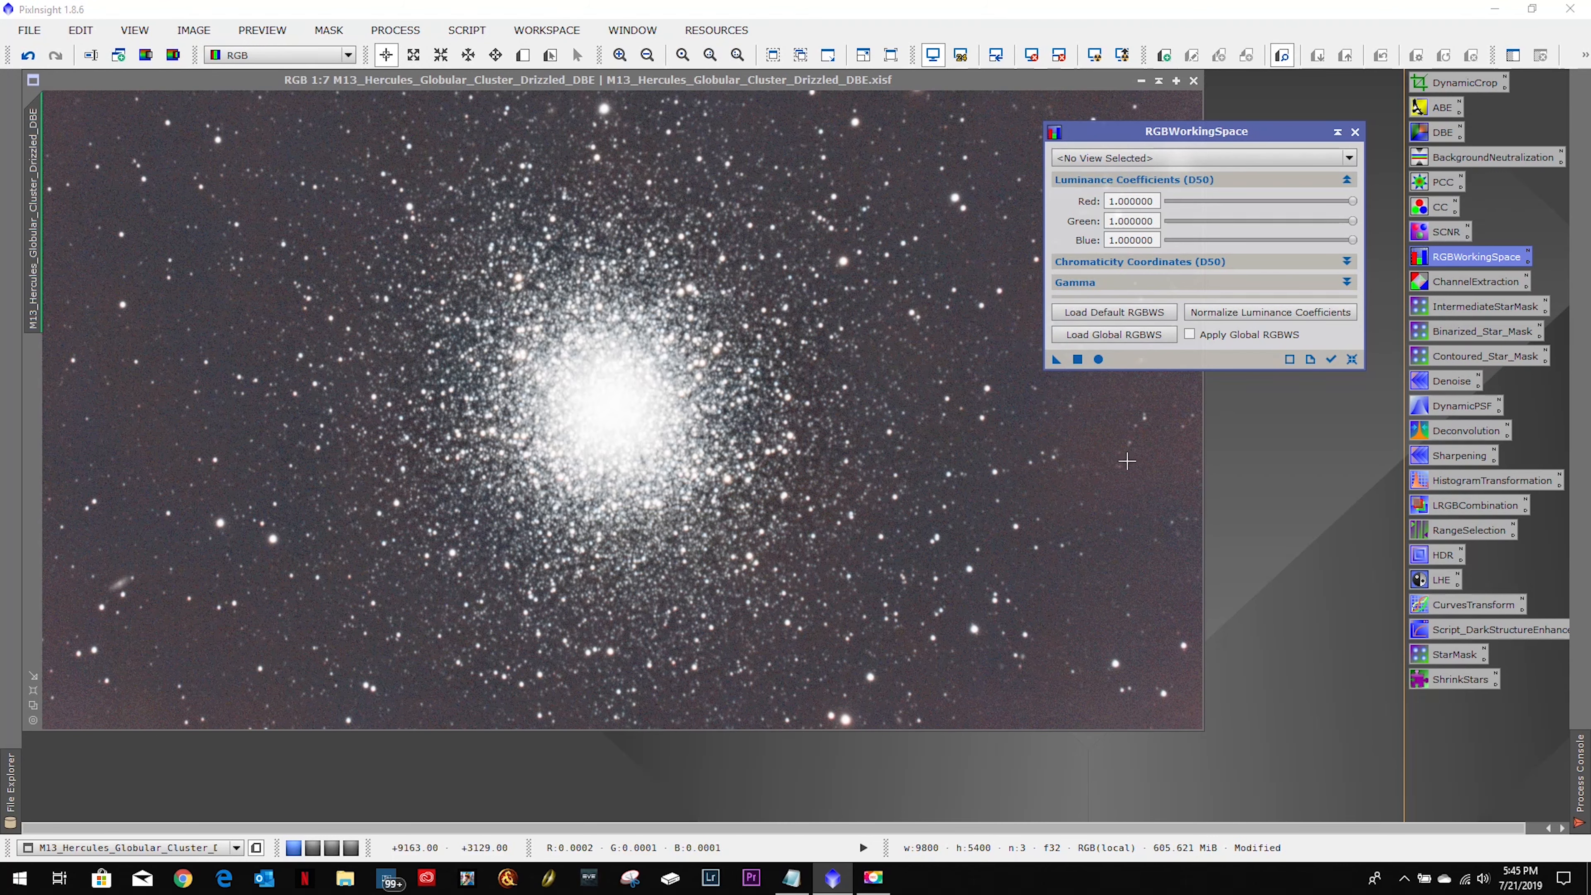
click(1209, 157)
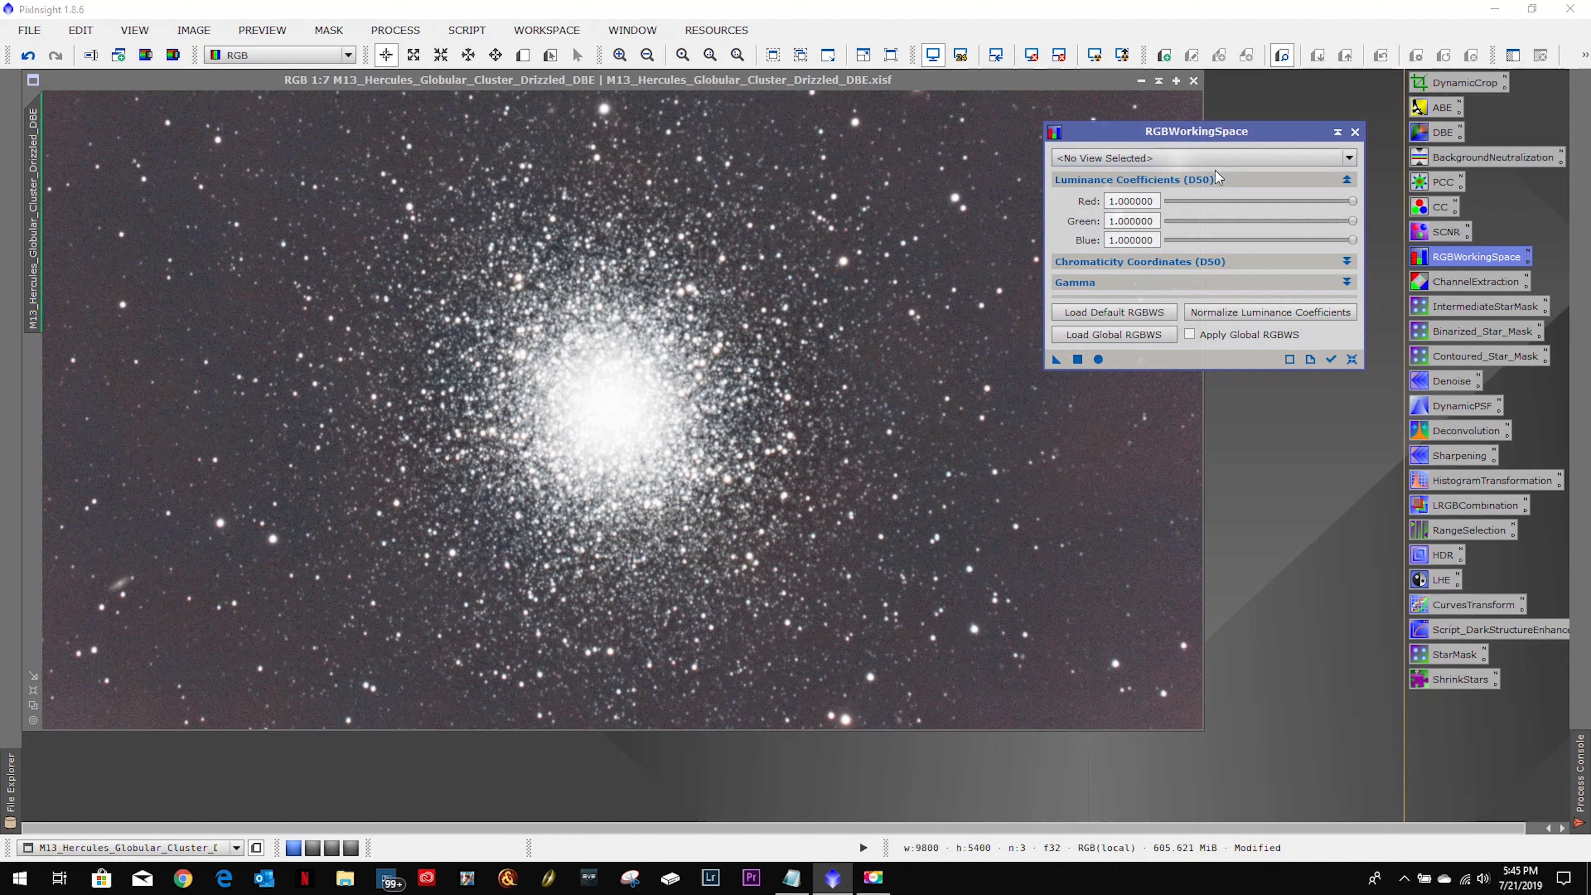
click(1181, 187)
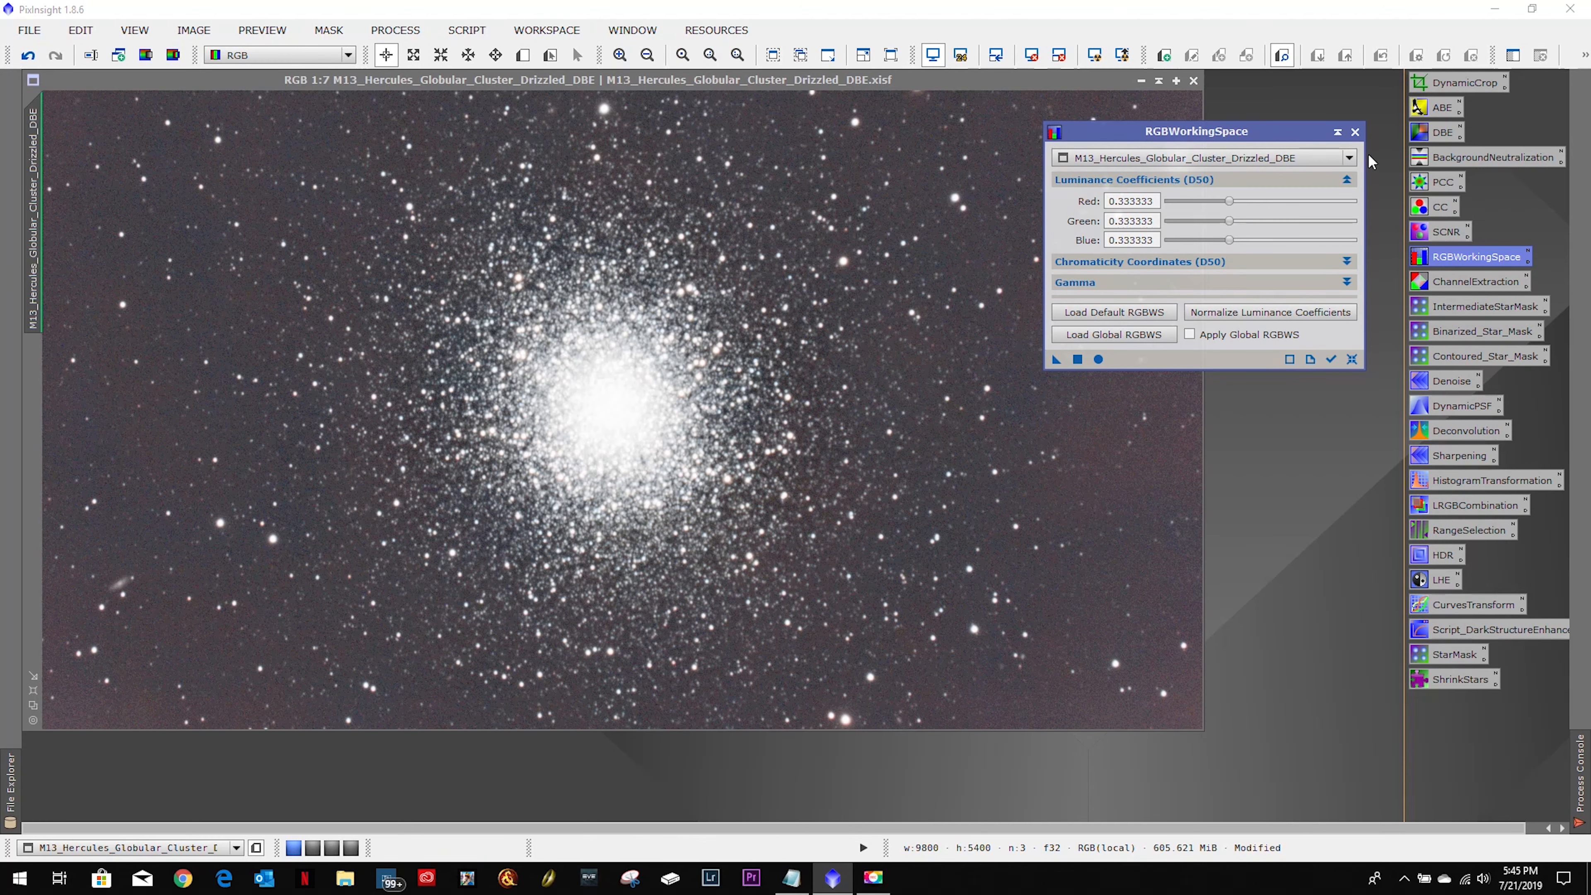
click(1355, 133)
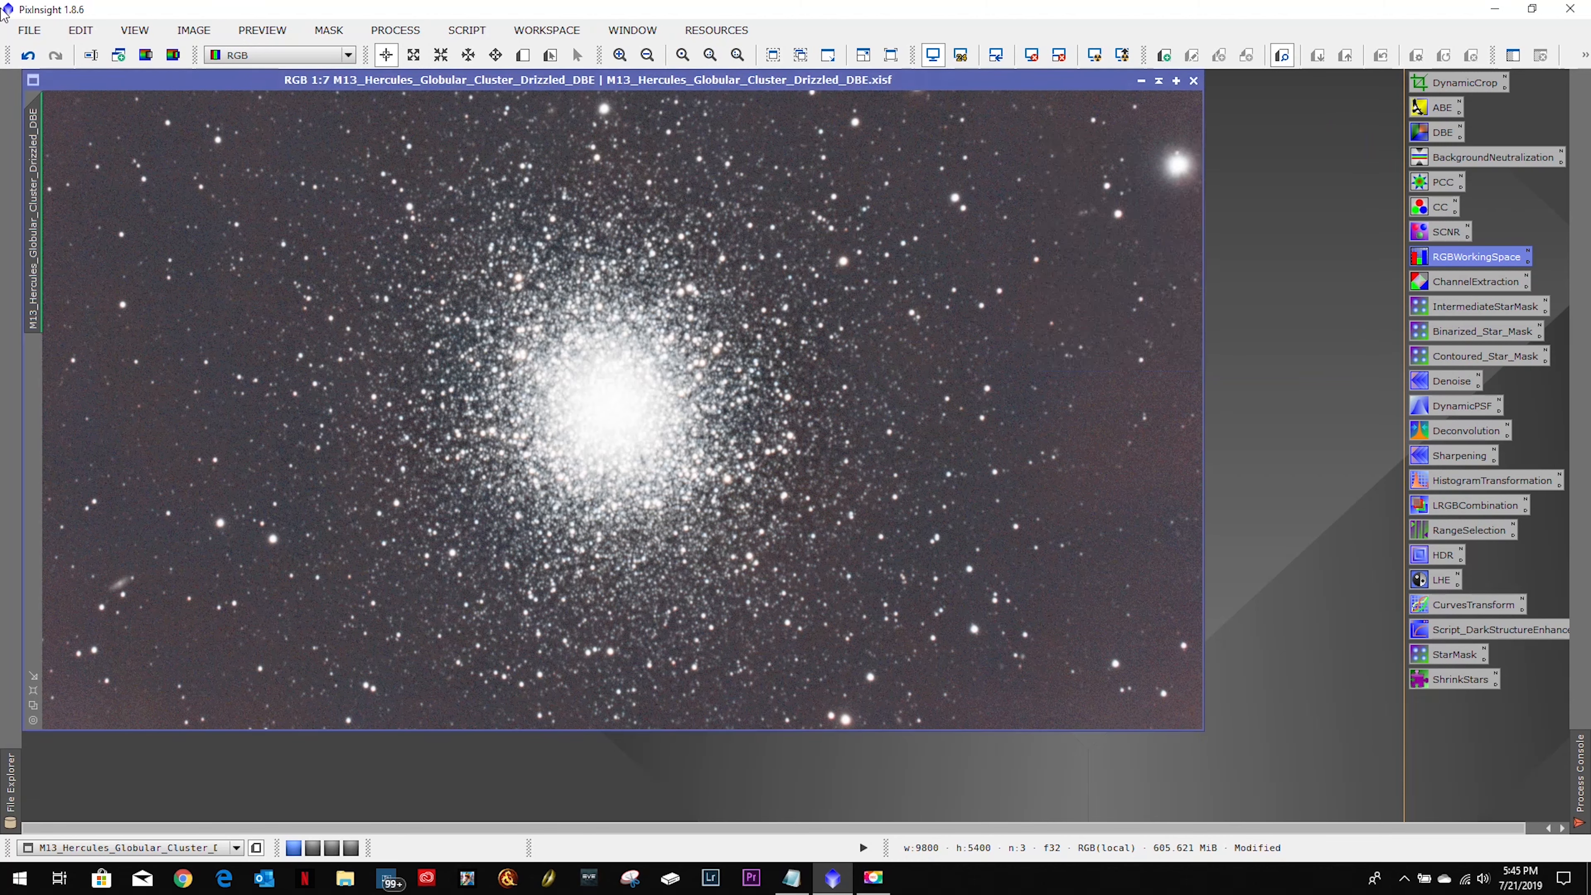
Step: Undo the RGB working space change on the M13 image
click(27, 61)
click(30, 58)
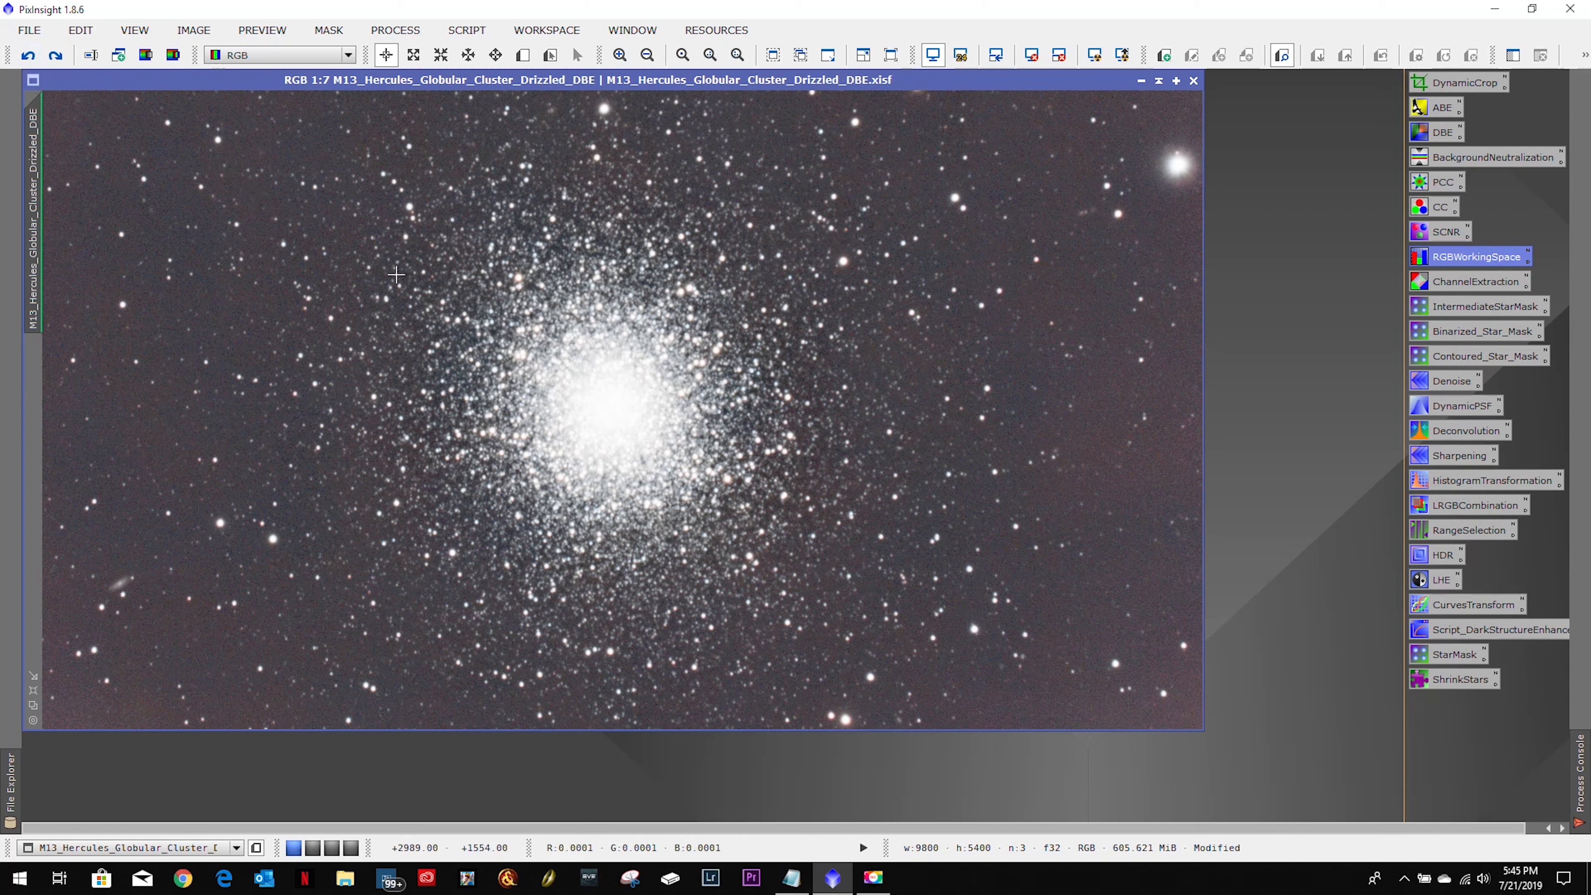
Step: Apply RGBWorkingSpace to the M13 image with red, green and blue luminance coefficients of 1, and close the process
double_click(1466, 258)
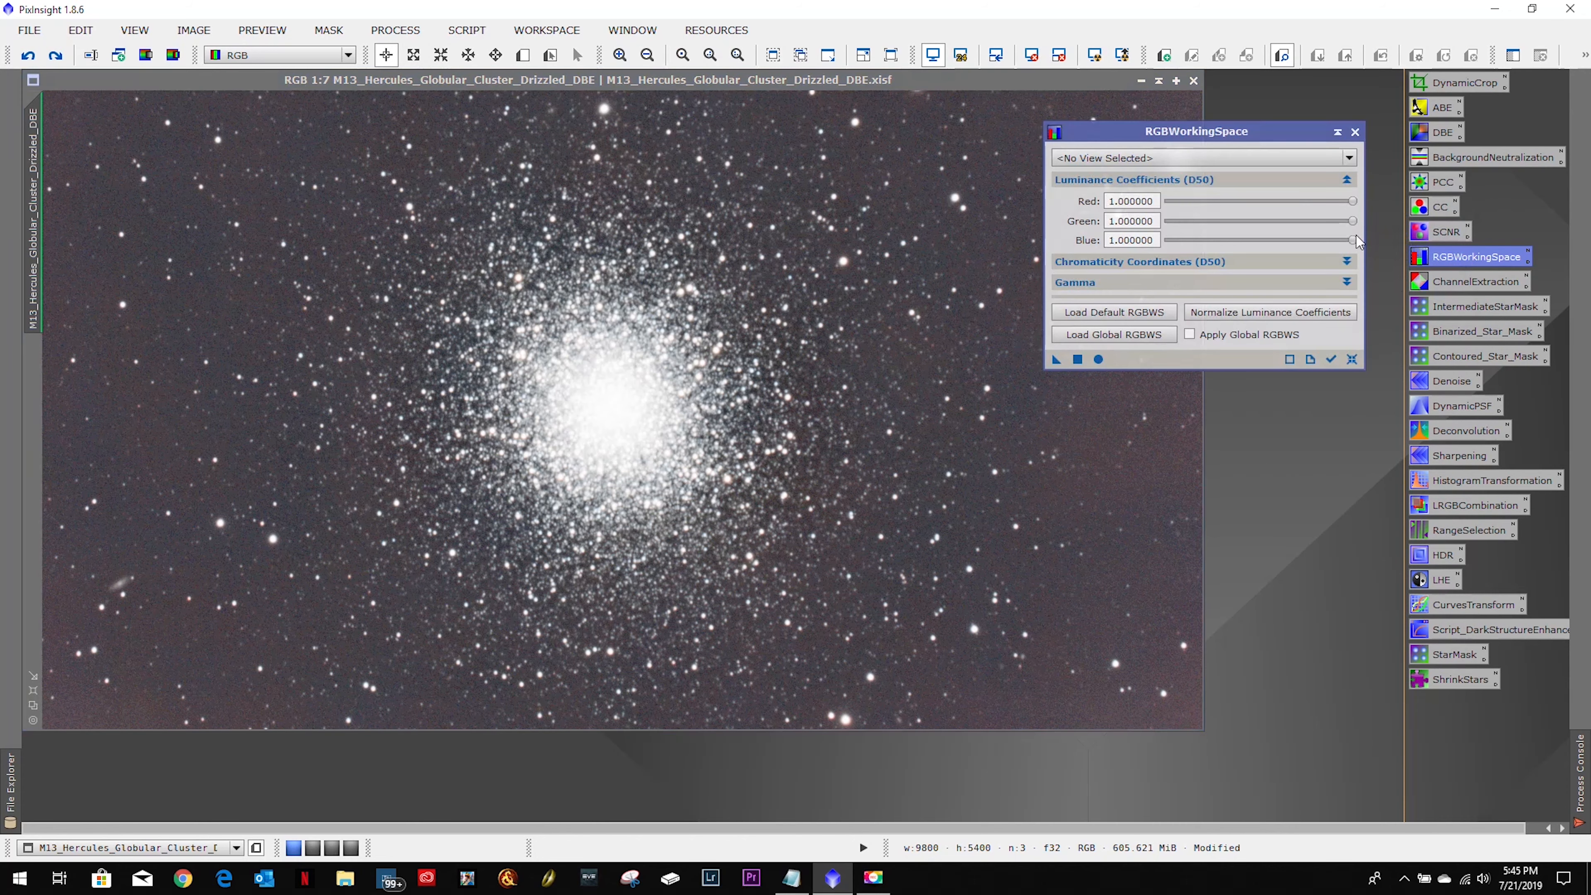
click(1203, 158)
click(1167, 192)
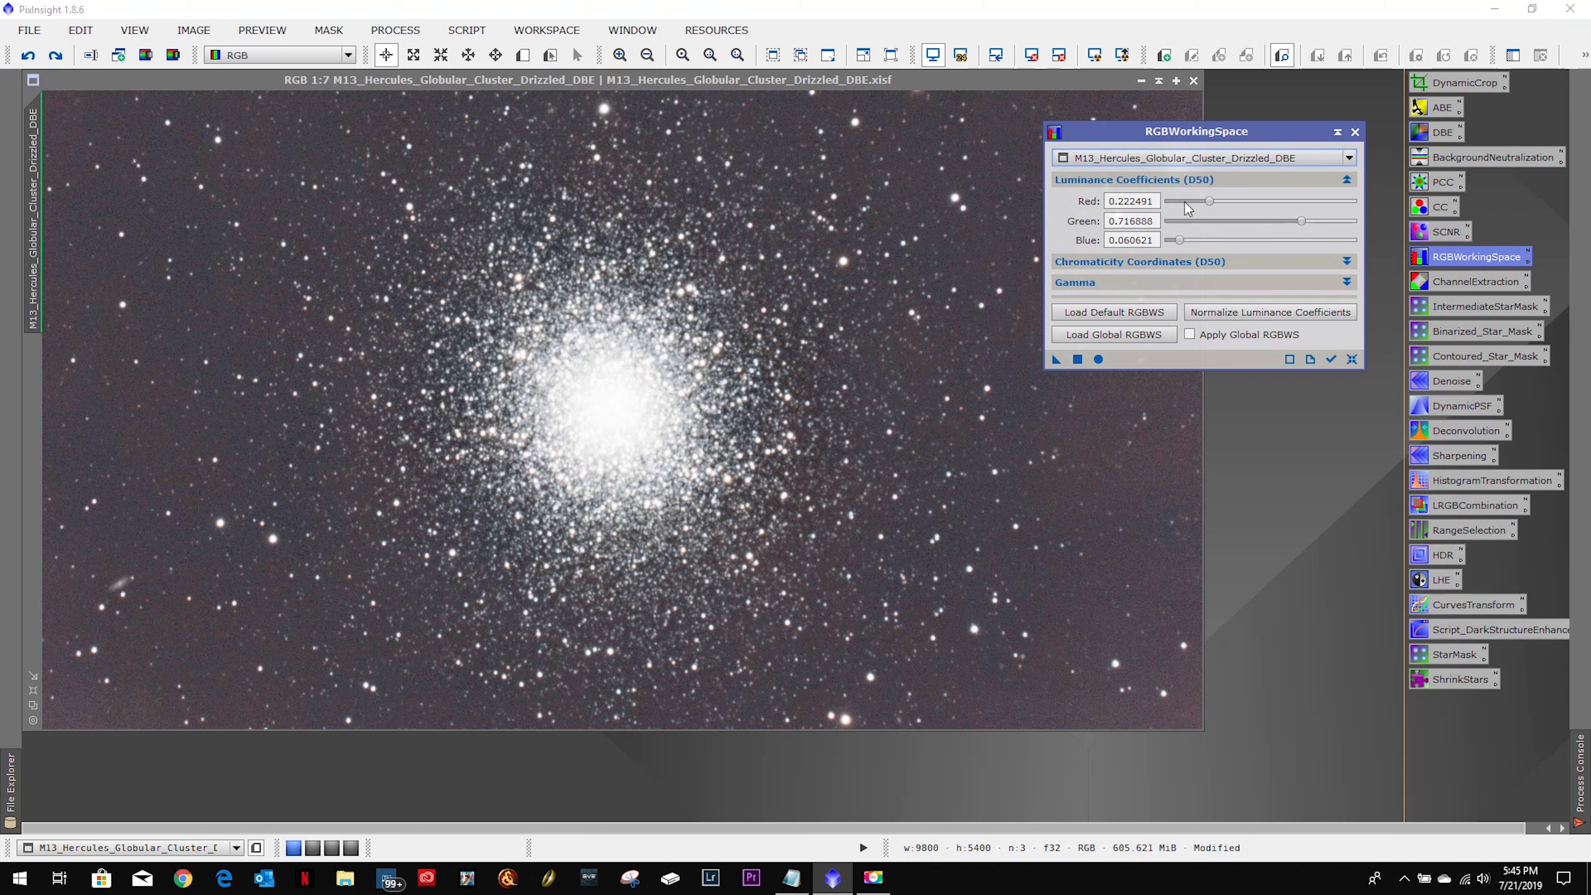
drag(1210, 202, 1353, 222)
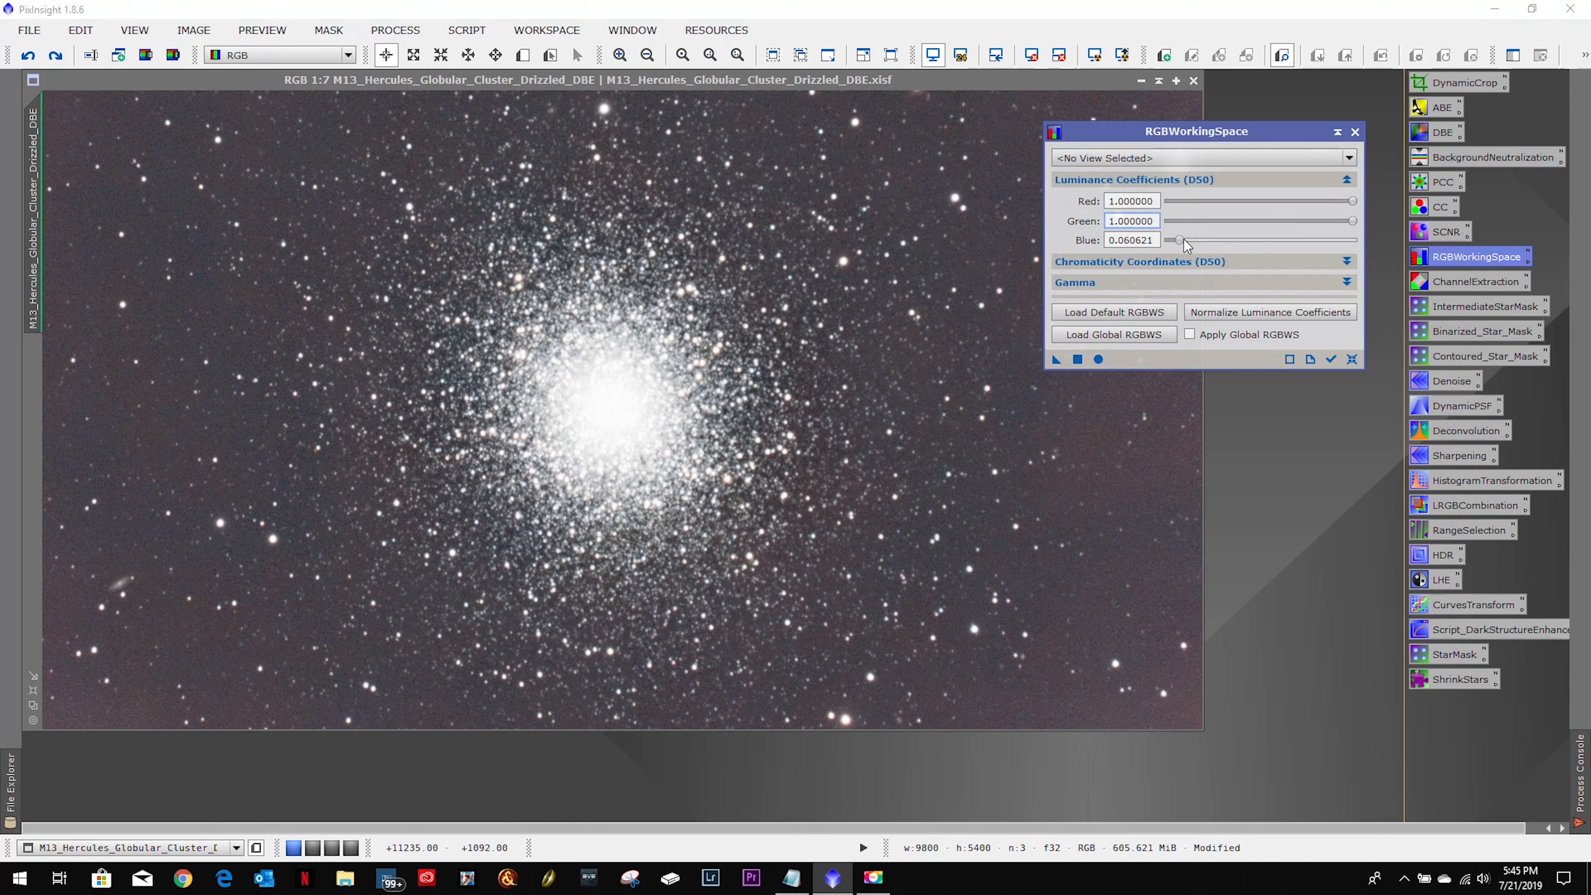
drag(1179, 241, 1353, 241)
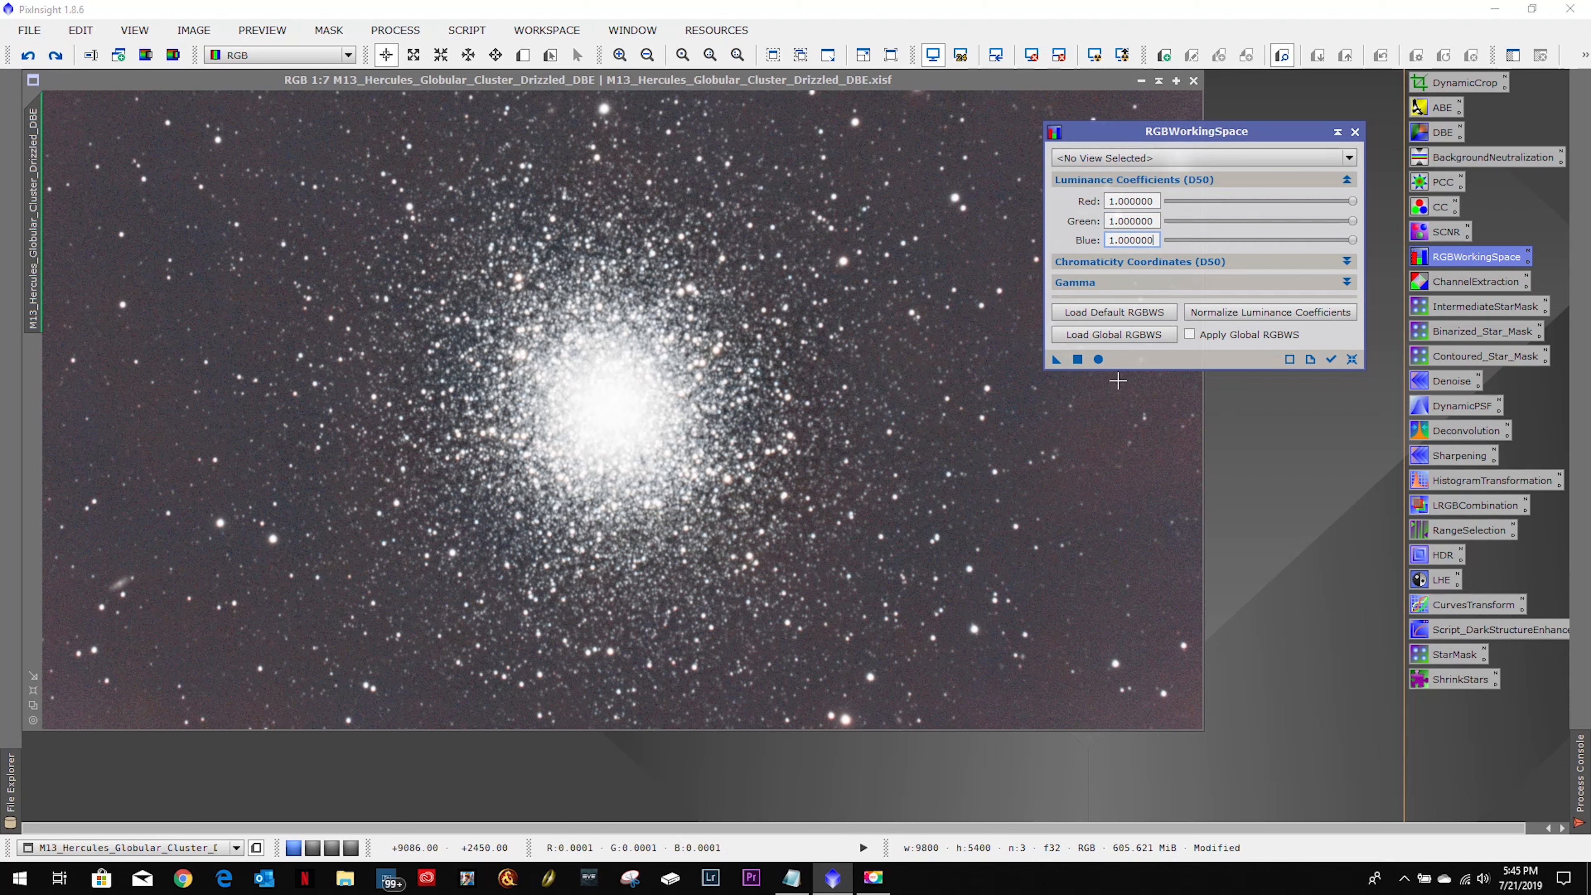
drag(1056, 360, 1043, 596)
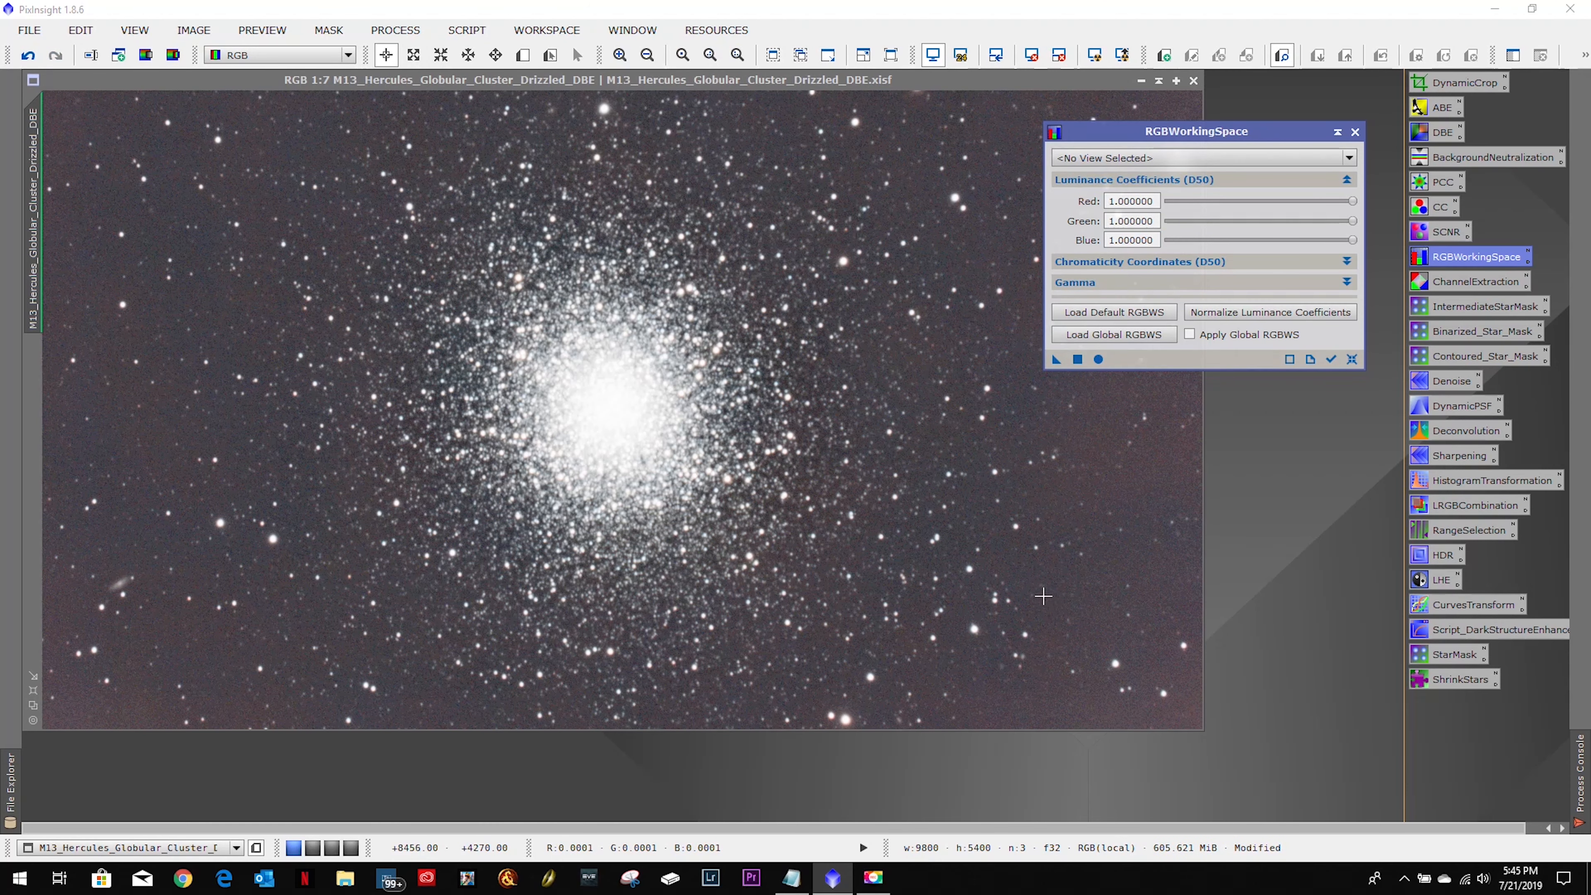
click(1355, 131)
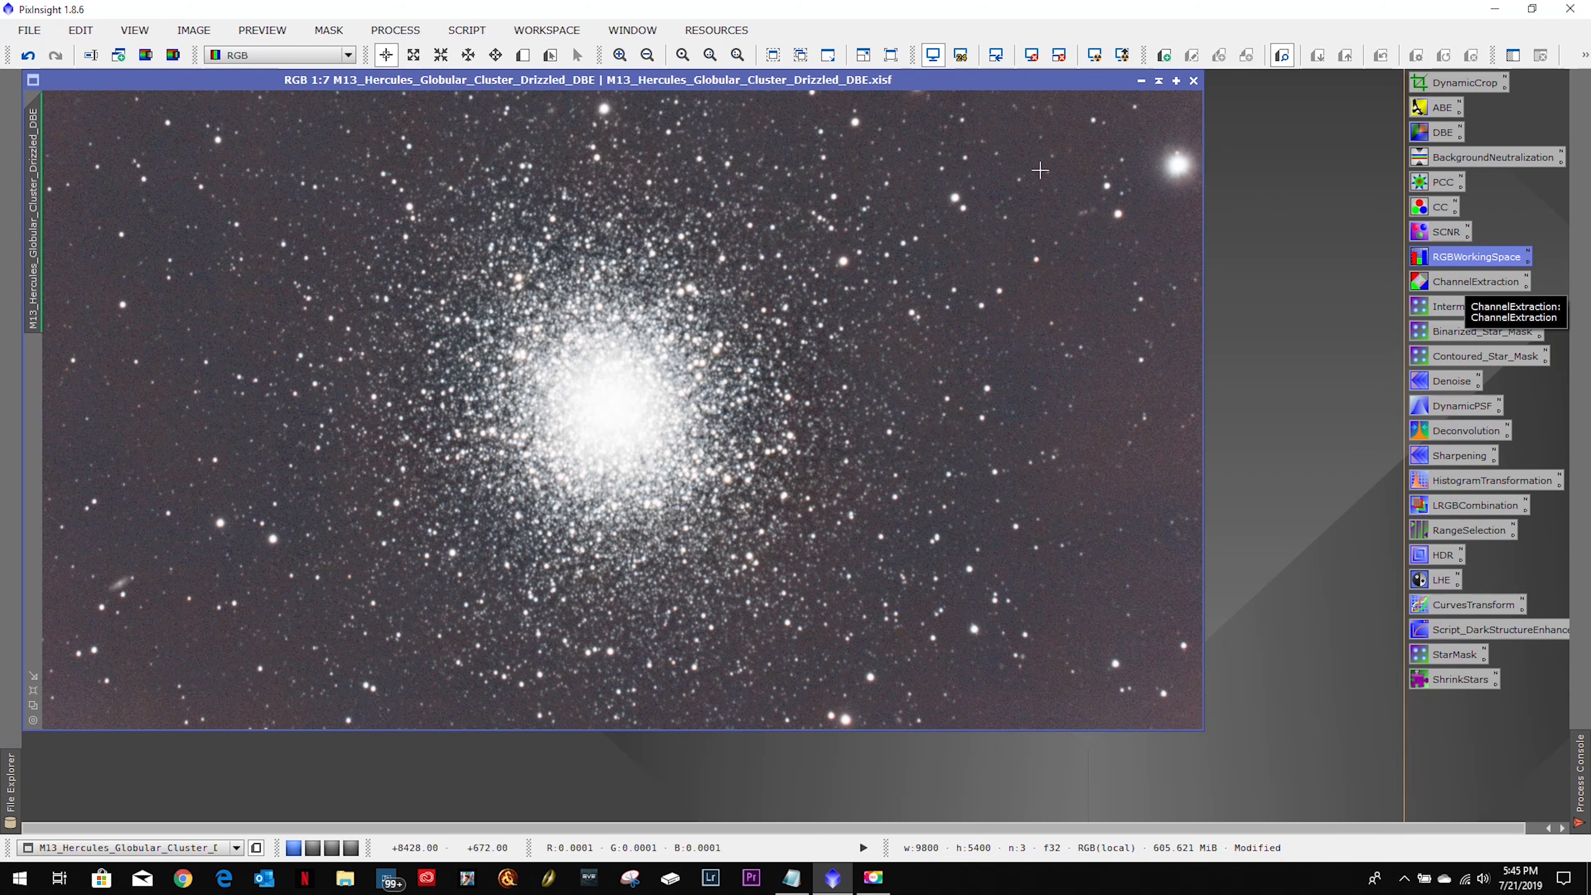
Step: Extract the luminance component of the M13 image and position the new grayscale window at 1:7 zoom over the original
click(146, 58)
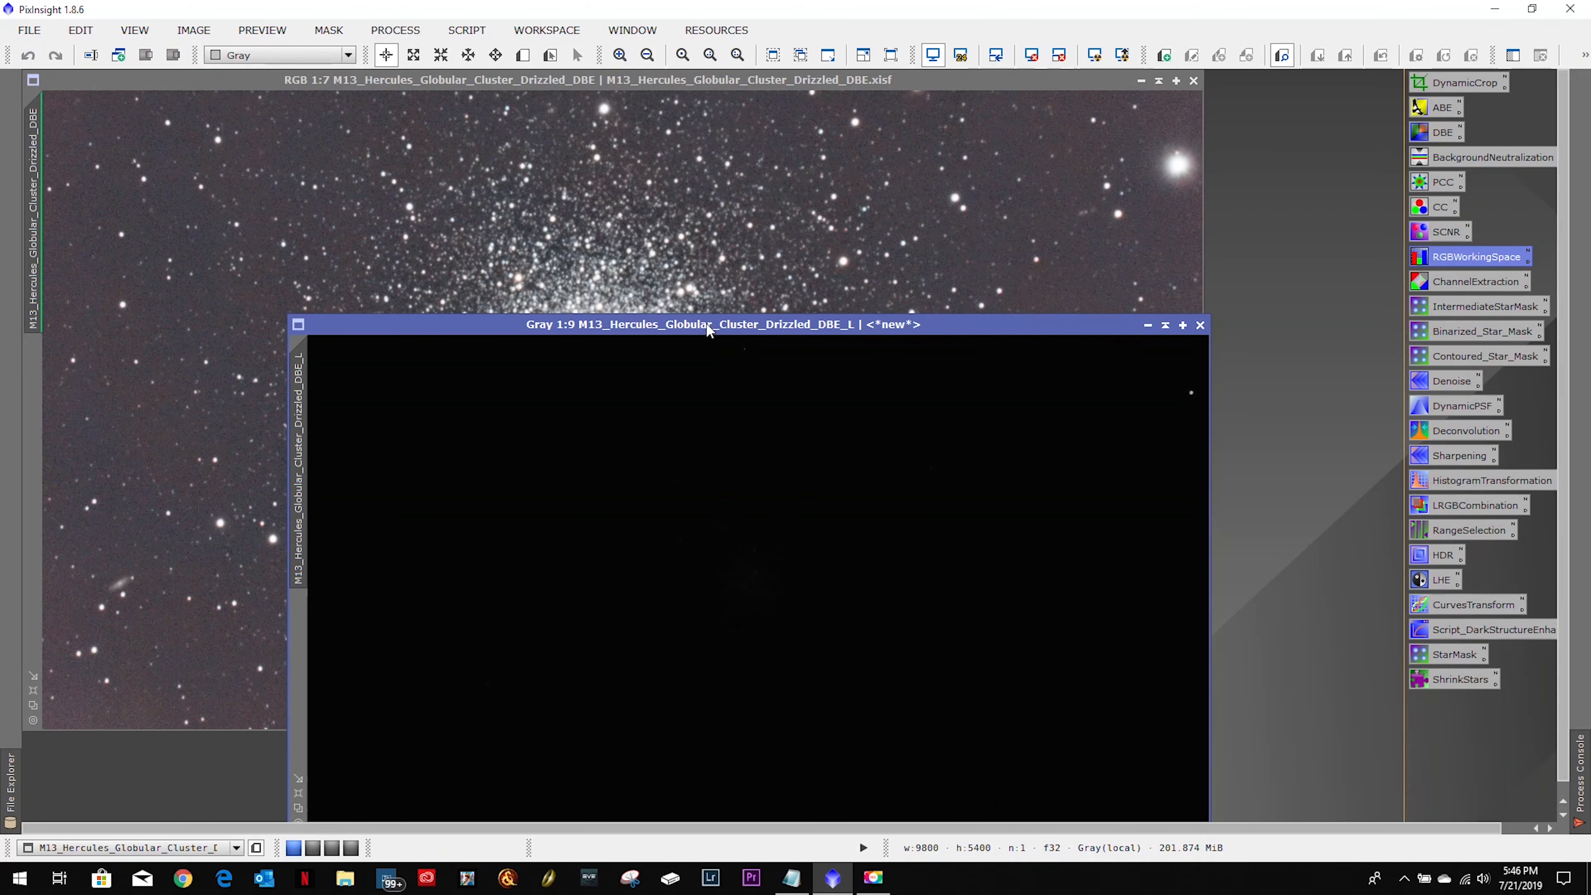
drag(707, 329, 560, 199)
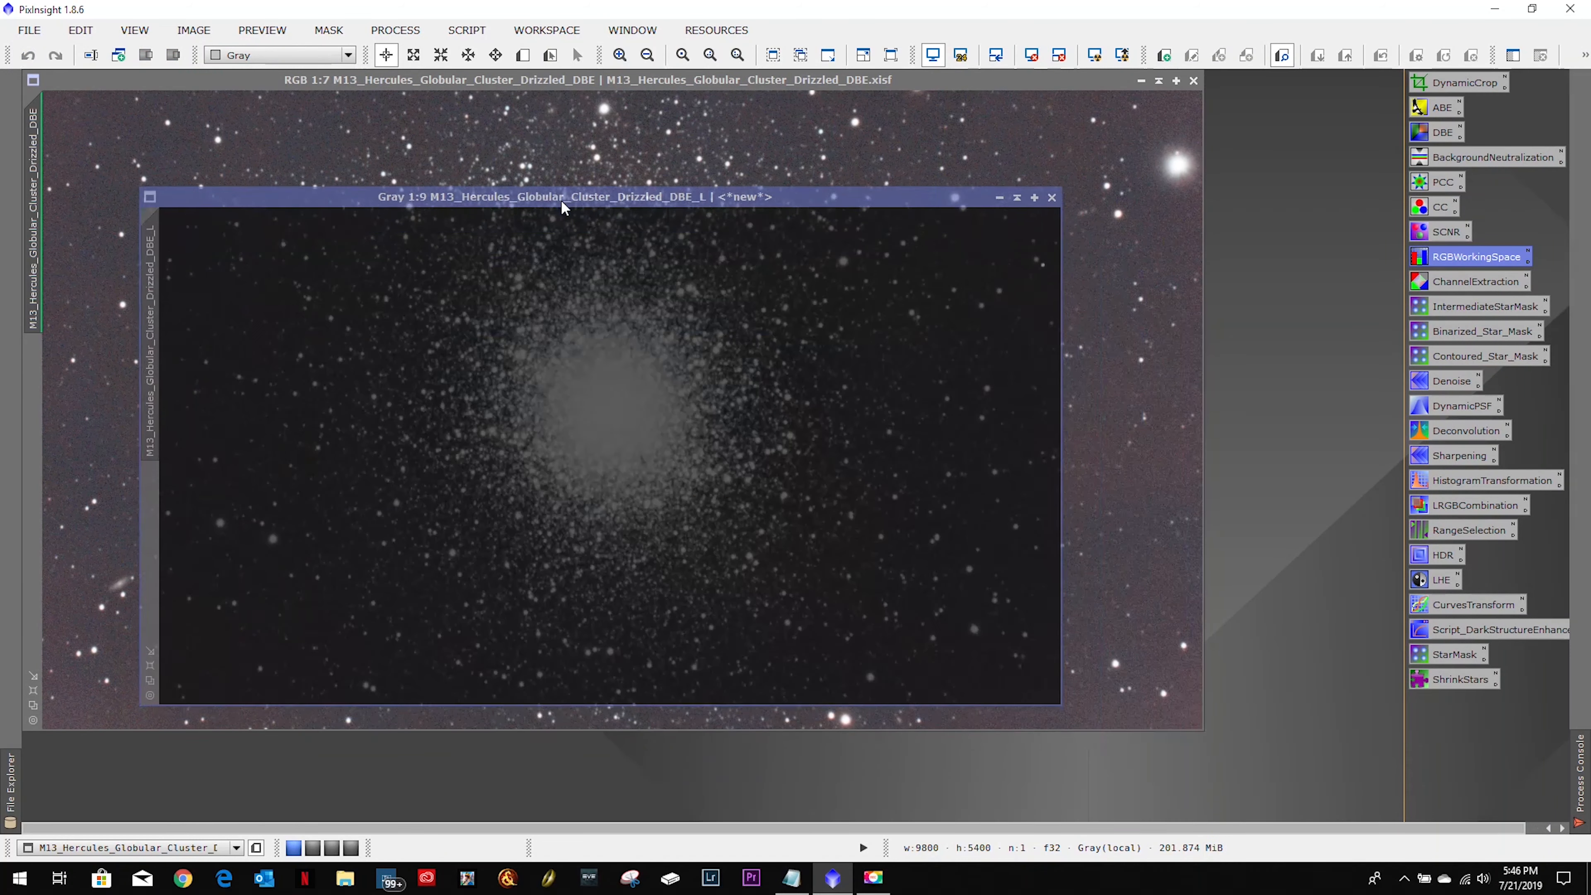
scroll(315, 617, up, 2)
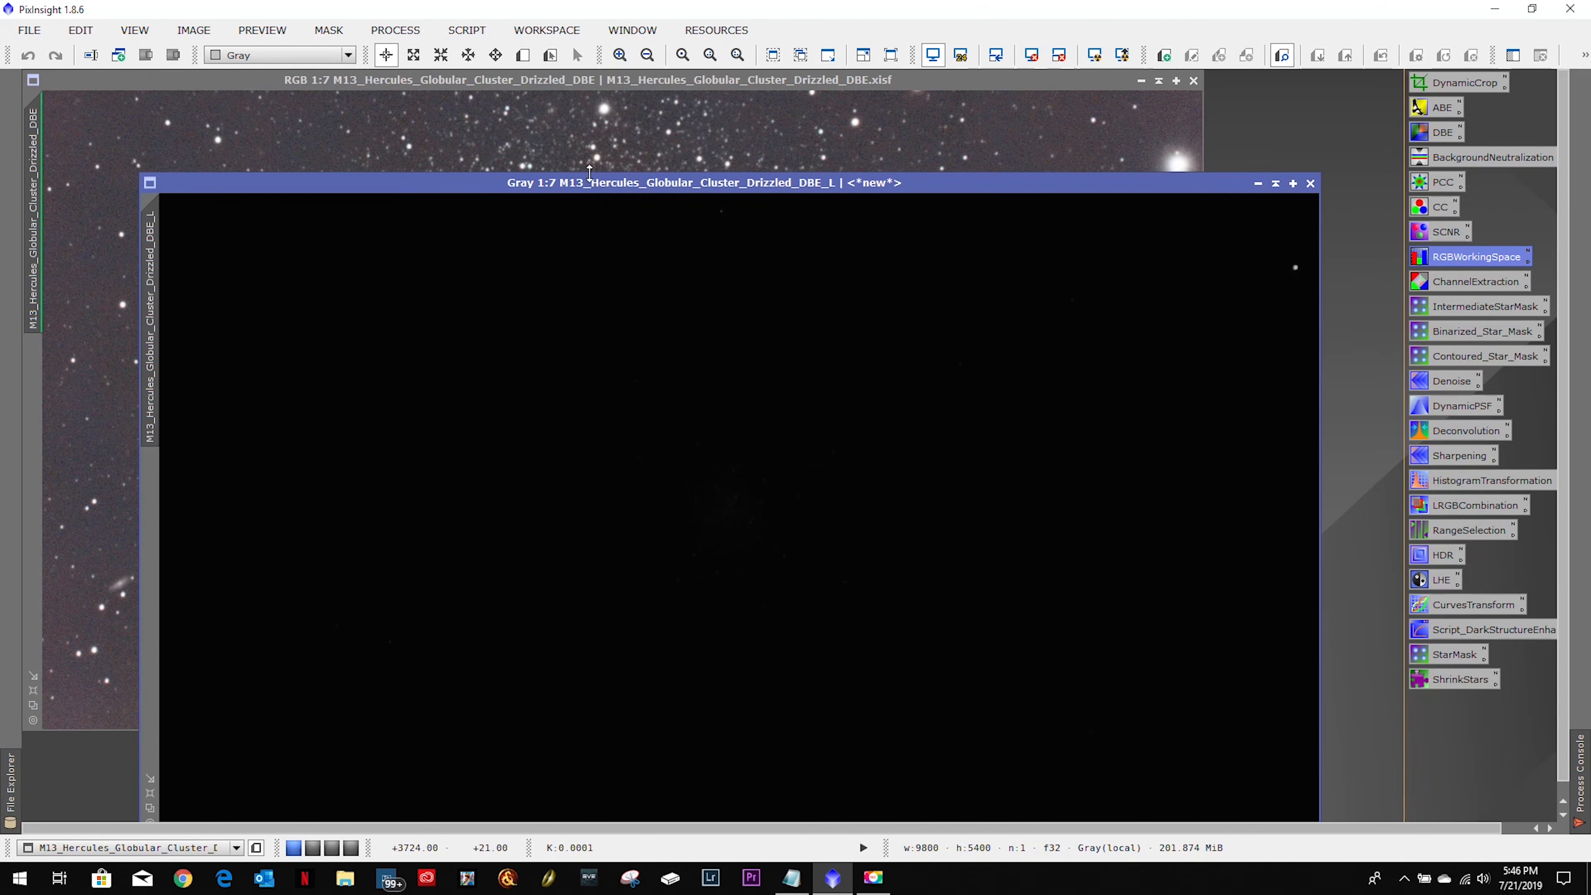
drag(587, 185, 472, 85)
Step: Reset the screen transfer function on the luminance image and load it in HistogramTransformation with a real-time preview
double_click(1447, 480)
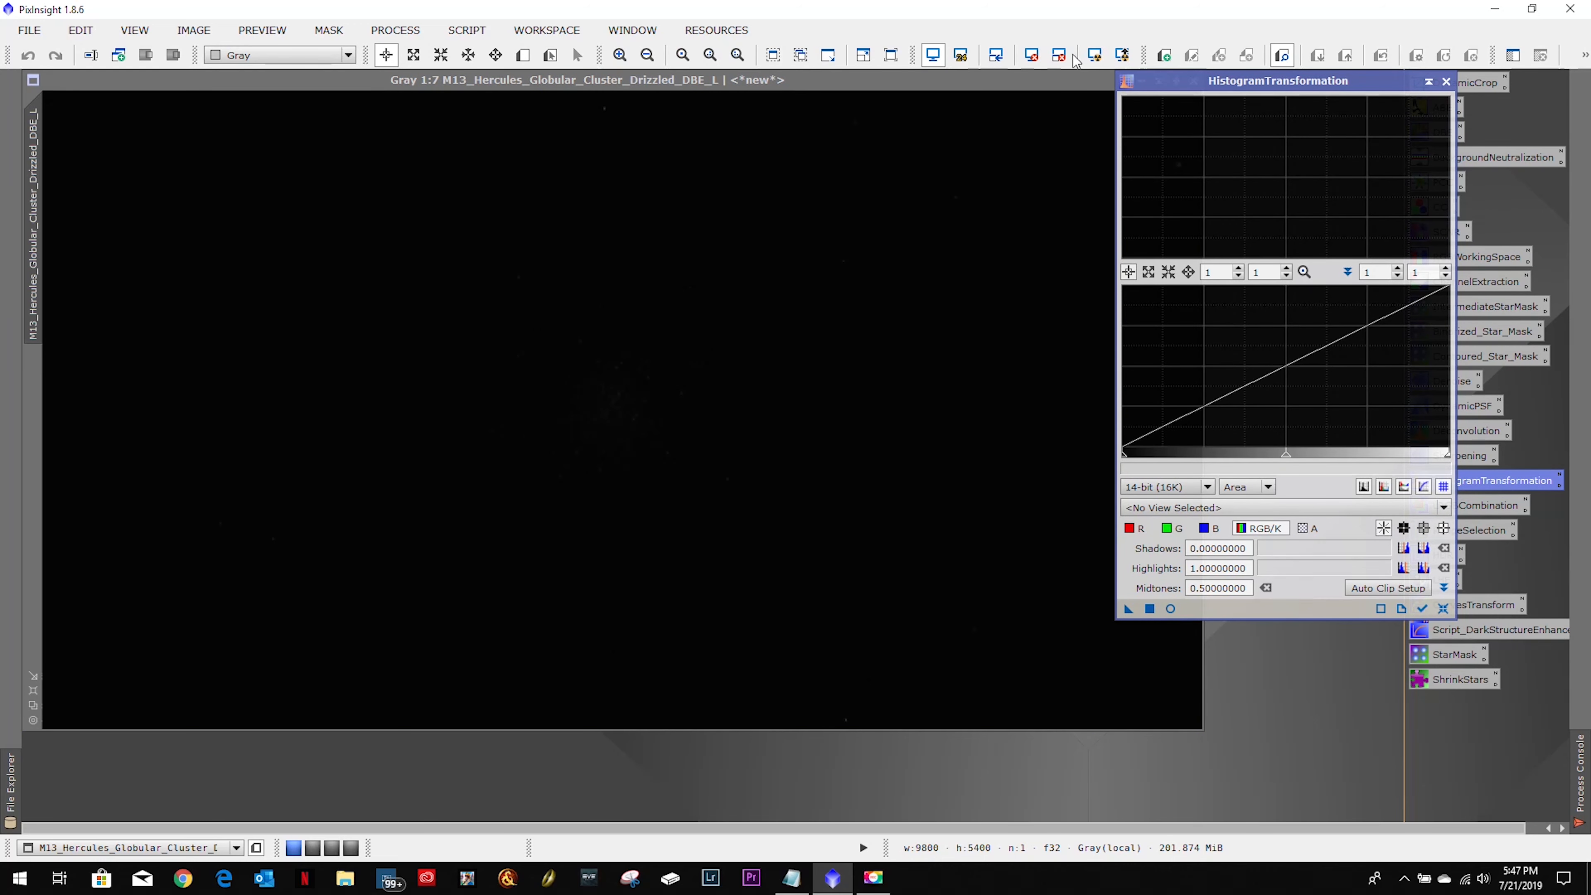
click(1093, 58)
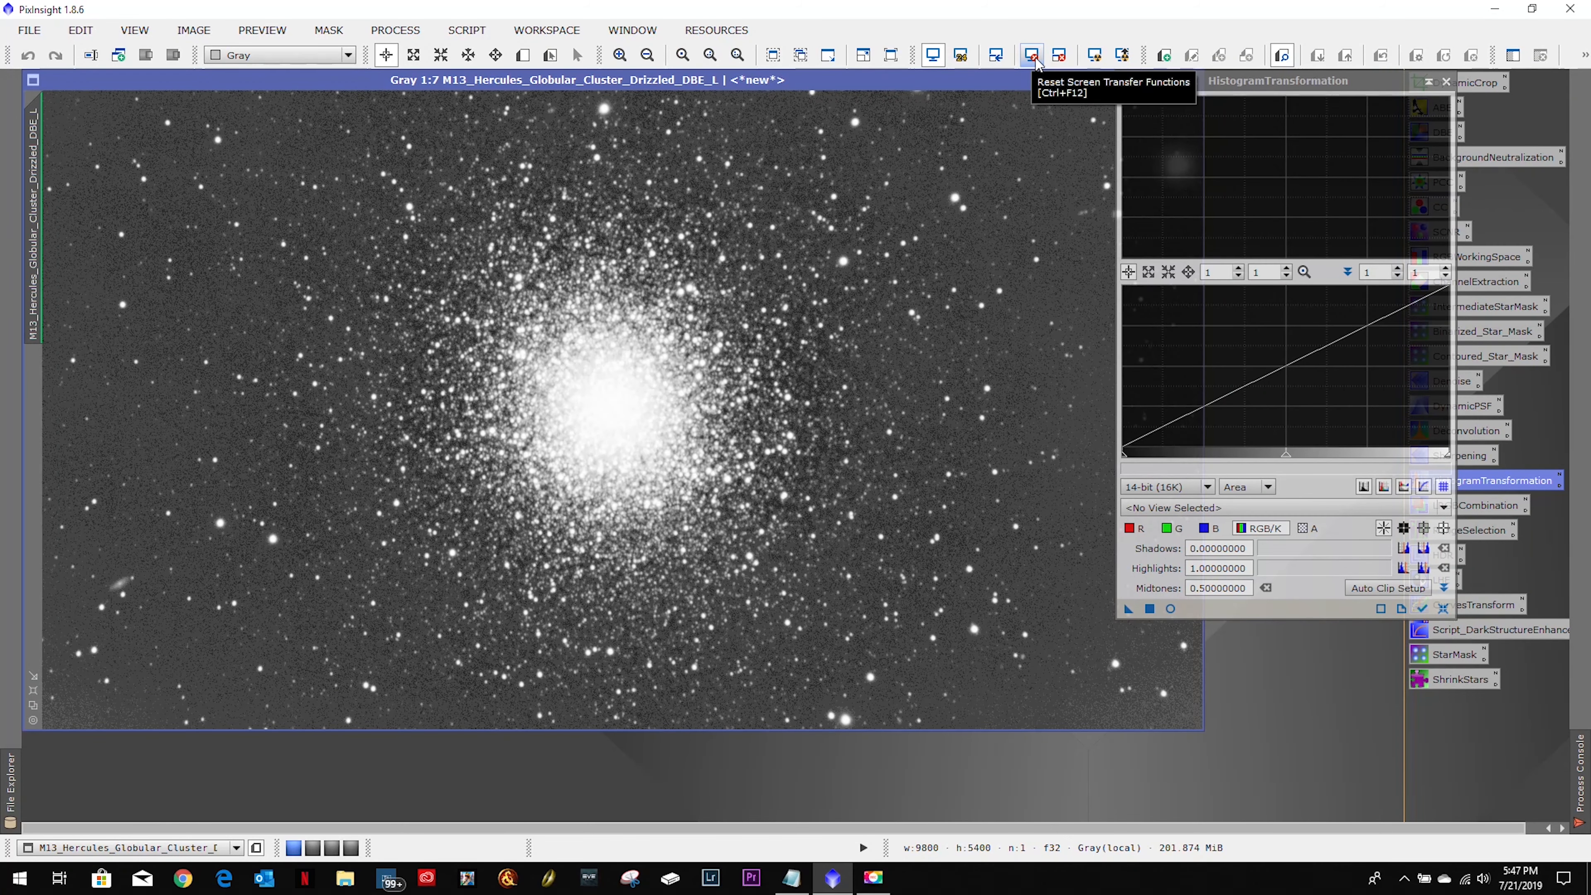
click(1033, 58)
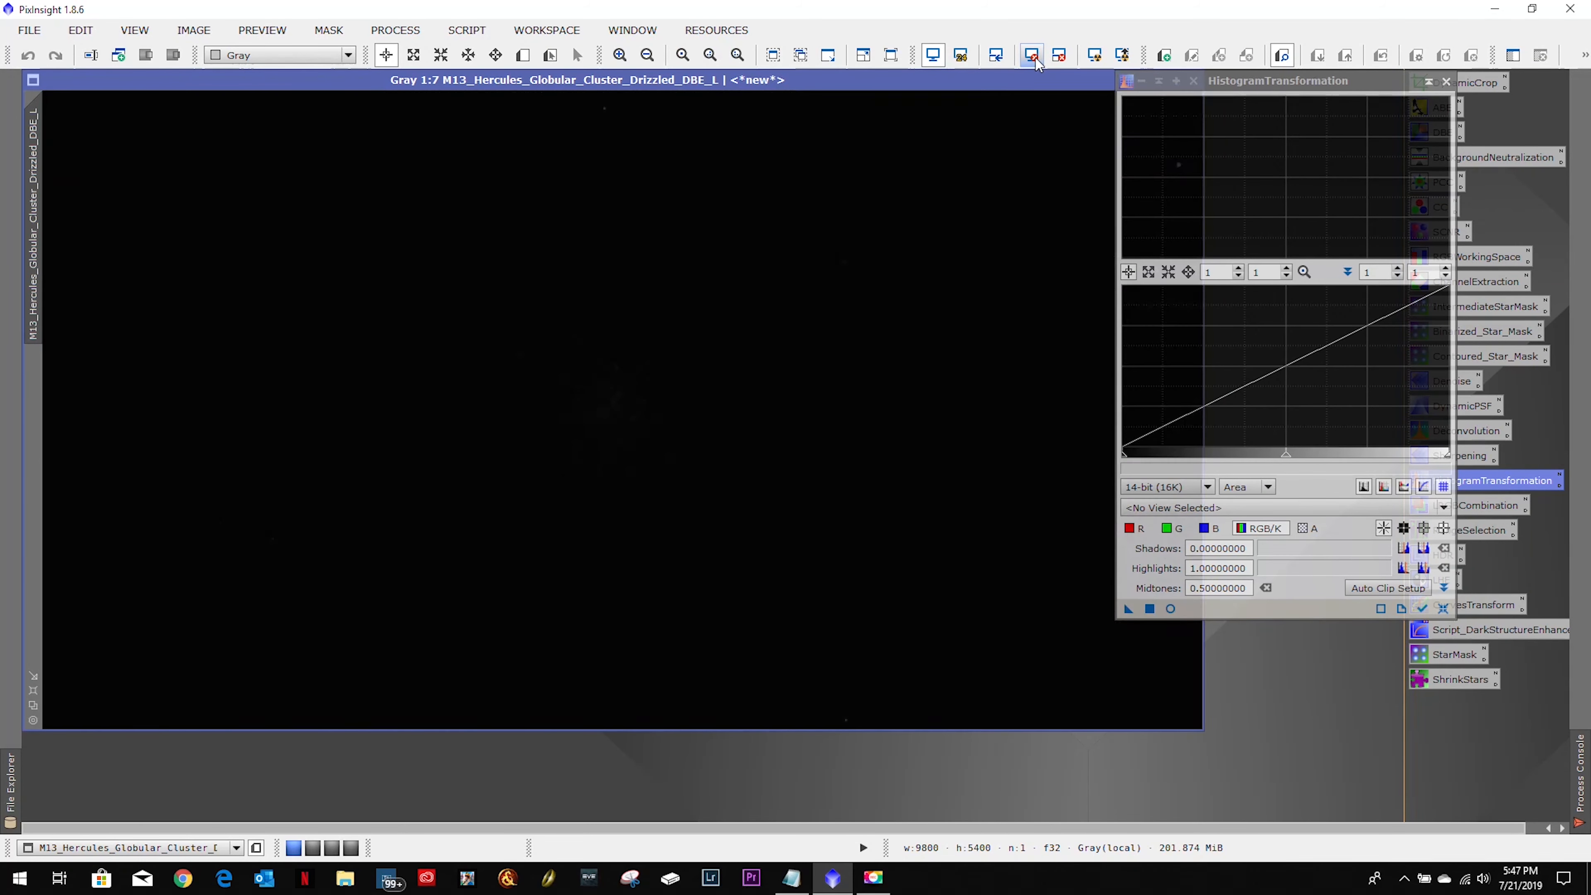
click(1232, 508)
click(1245, 549)
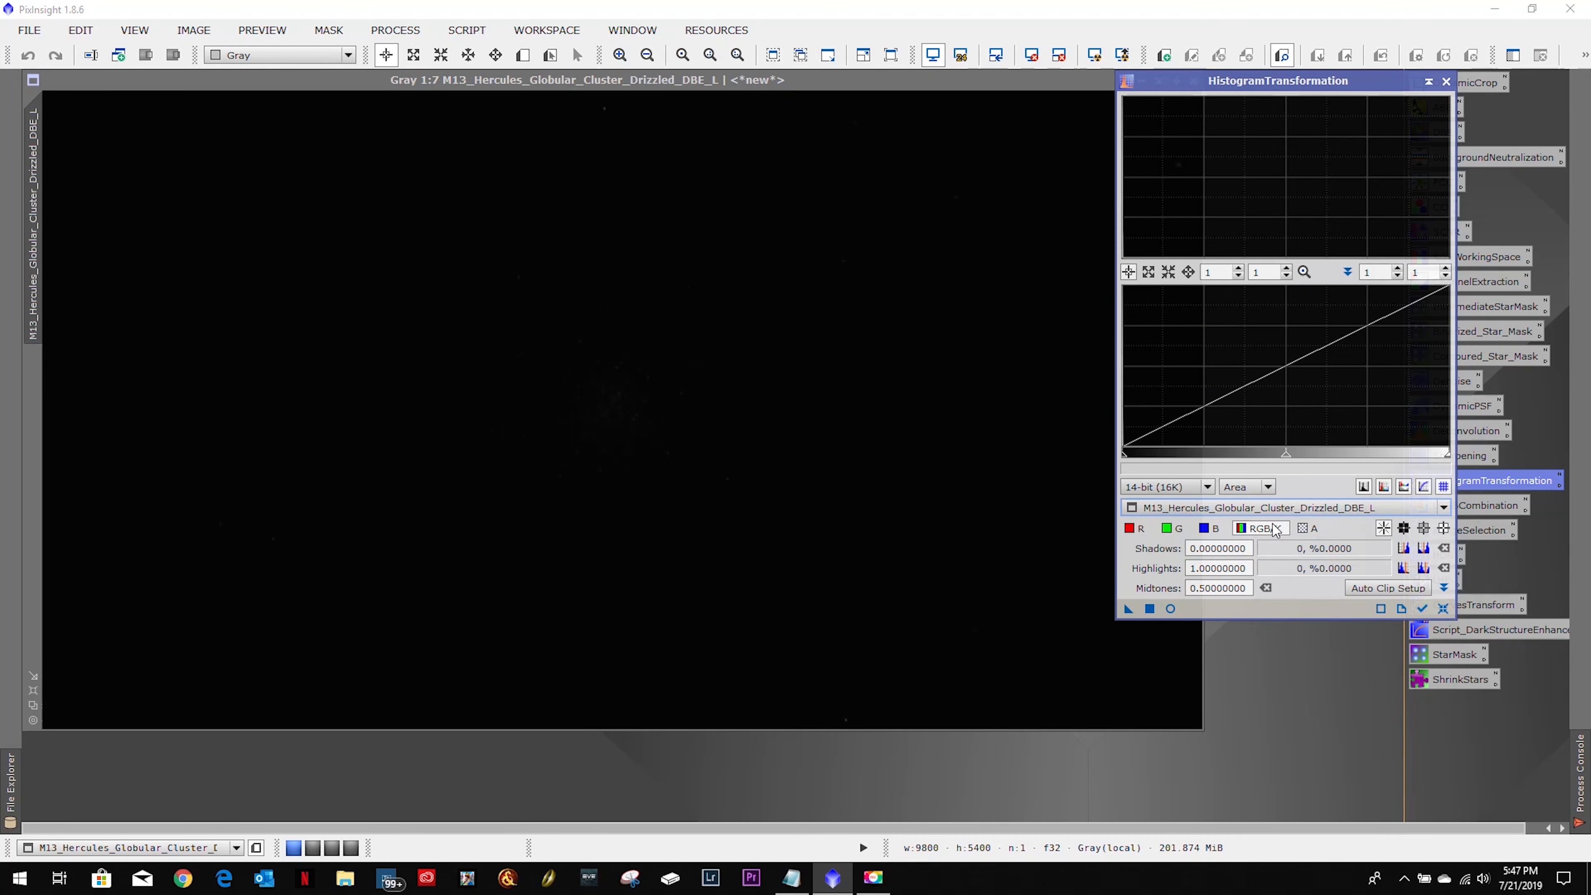
mouse_move(1285, 460)
mouse_down()
mouse_move(1211, 460)
mouse_move(1289, 459)
mouse_up()
click(1442, 609)
click(1171, 609)
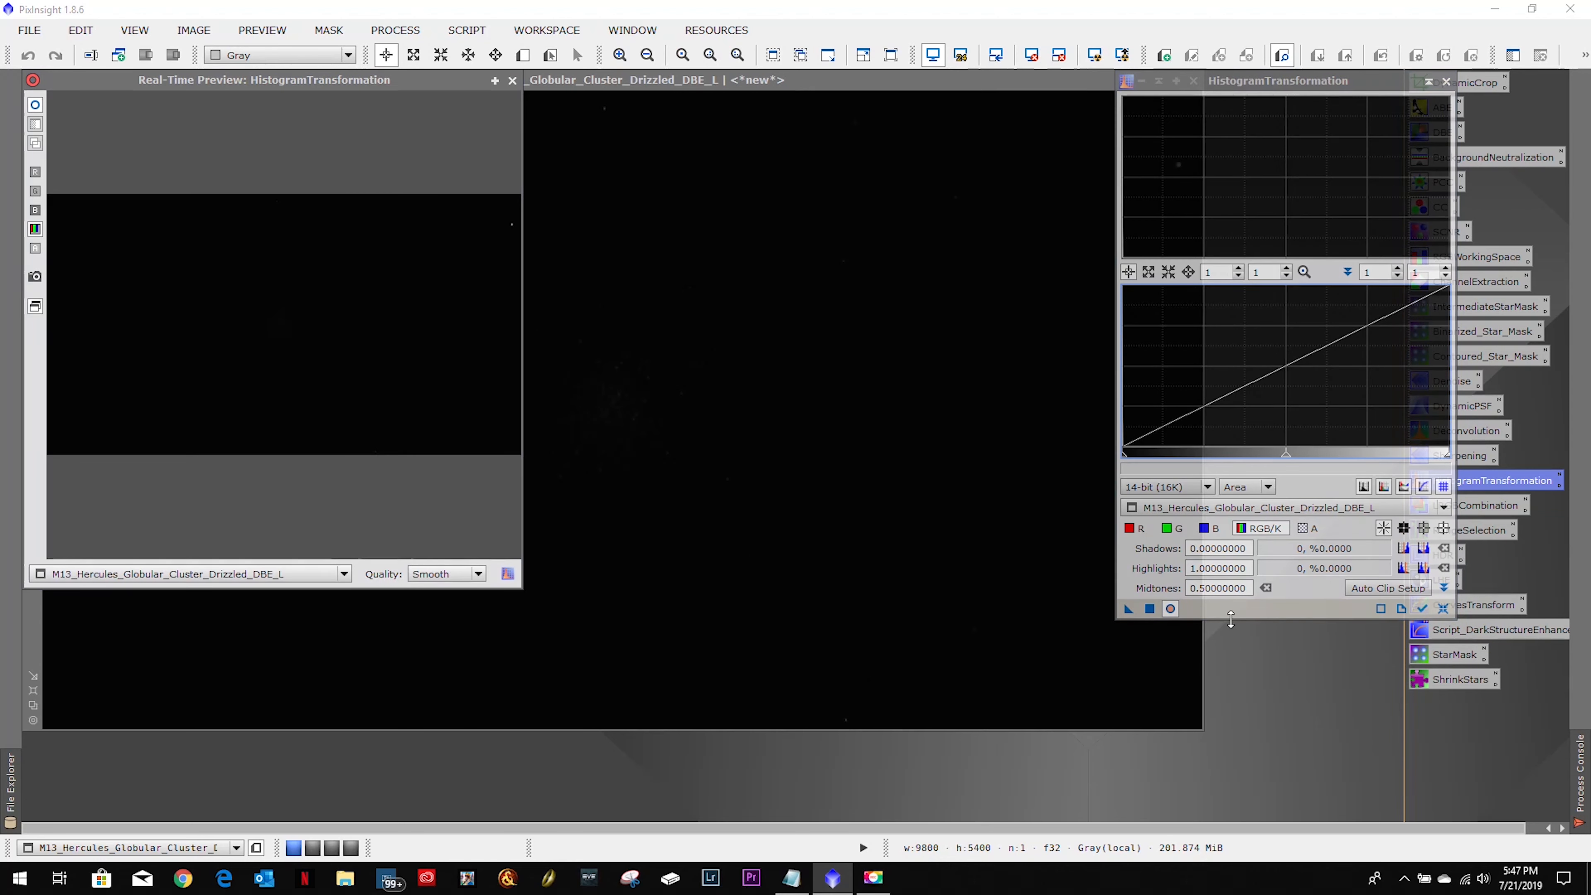
Step: Set the luminance image's histogram stretch to shadows 0.00005811 and midtones 0.00241176
drag(1285, 452, 1128, 452)
scroll(1134, 376, up, 10)
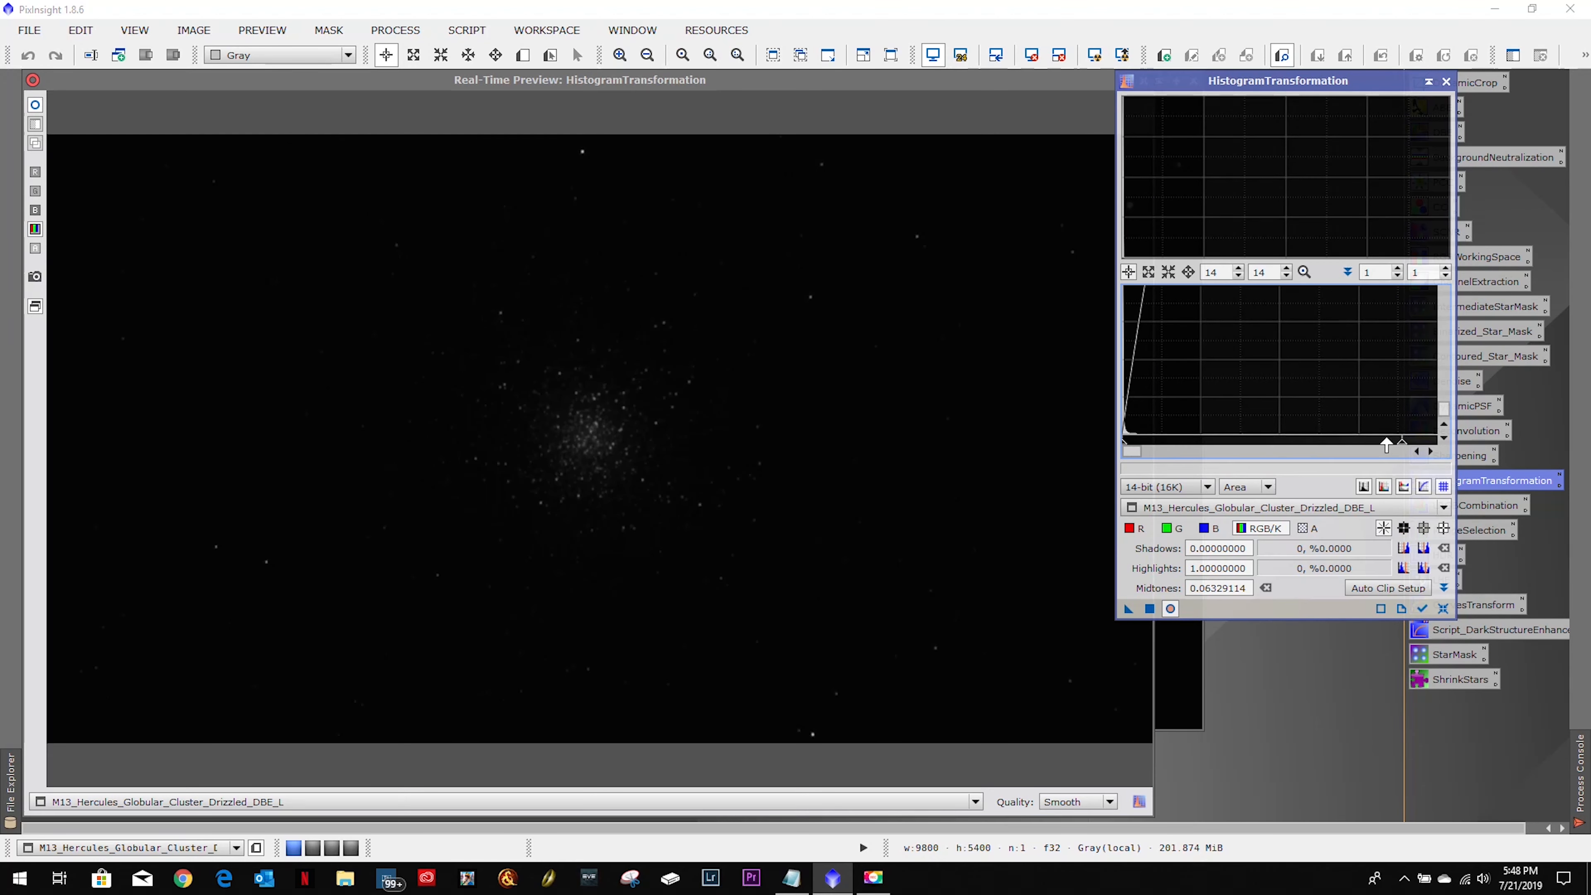
drag(1395, 442, 1264, 443)
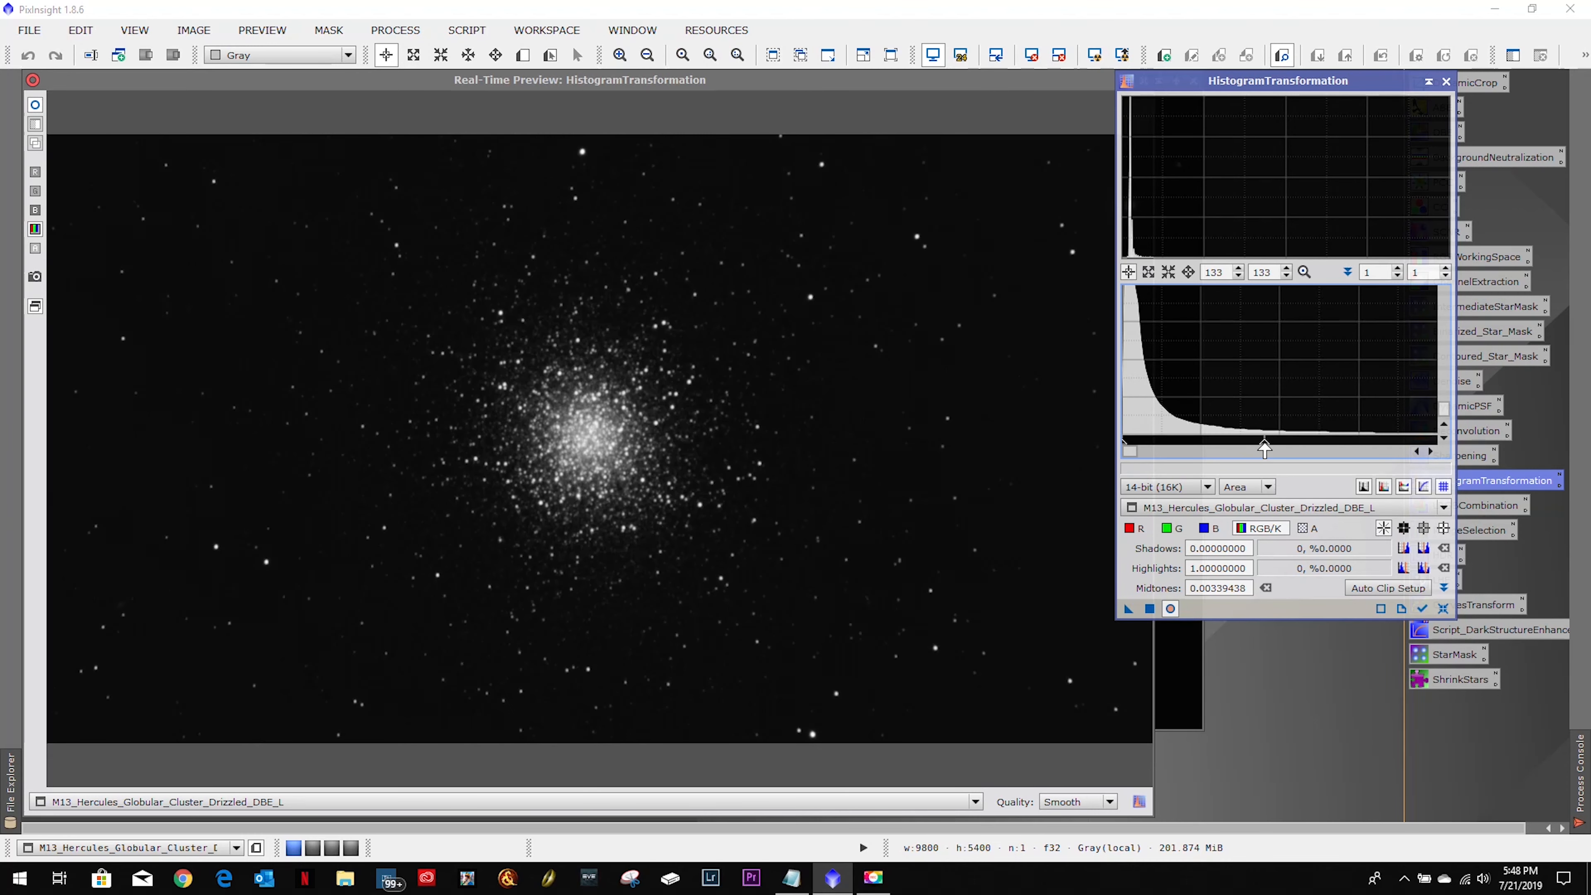
scroll(1155, 398, up, 4)
drag(1123, 442, 1127, 443)
drag(1416, 443, 1333, 444)
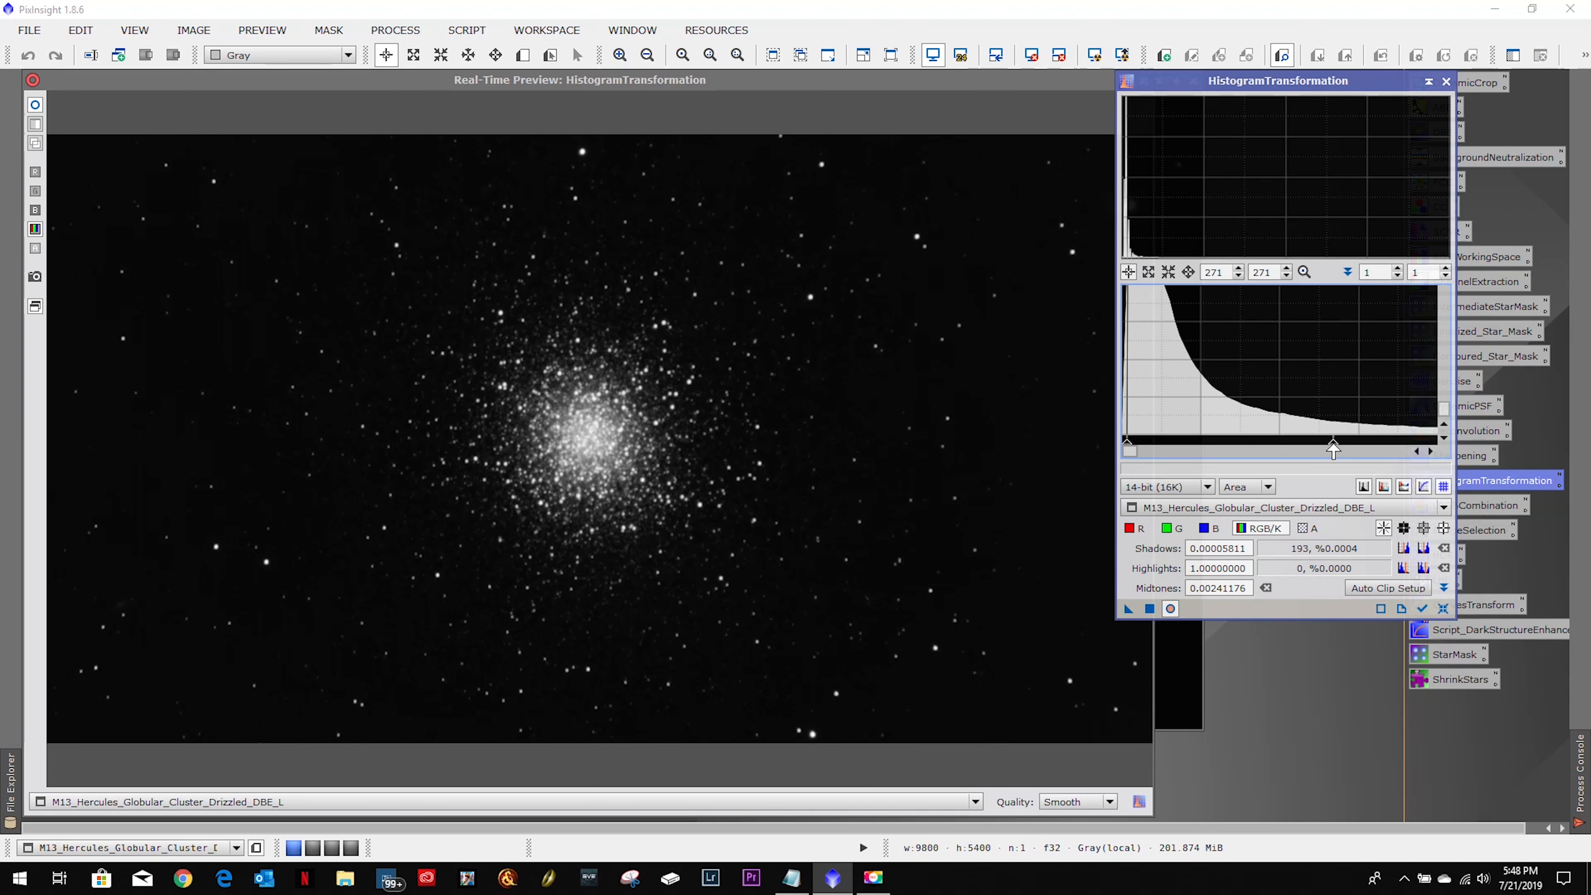
Step: Close the real-time preview, apply the histogram stretch to the luminance image, and close HistogramTransformation
drag(1087, 83, 951, 85)
click(1009, 81)
drag(1129, 608, 1174, 689)
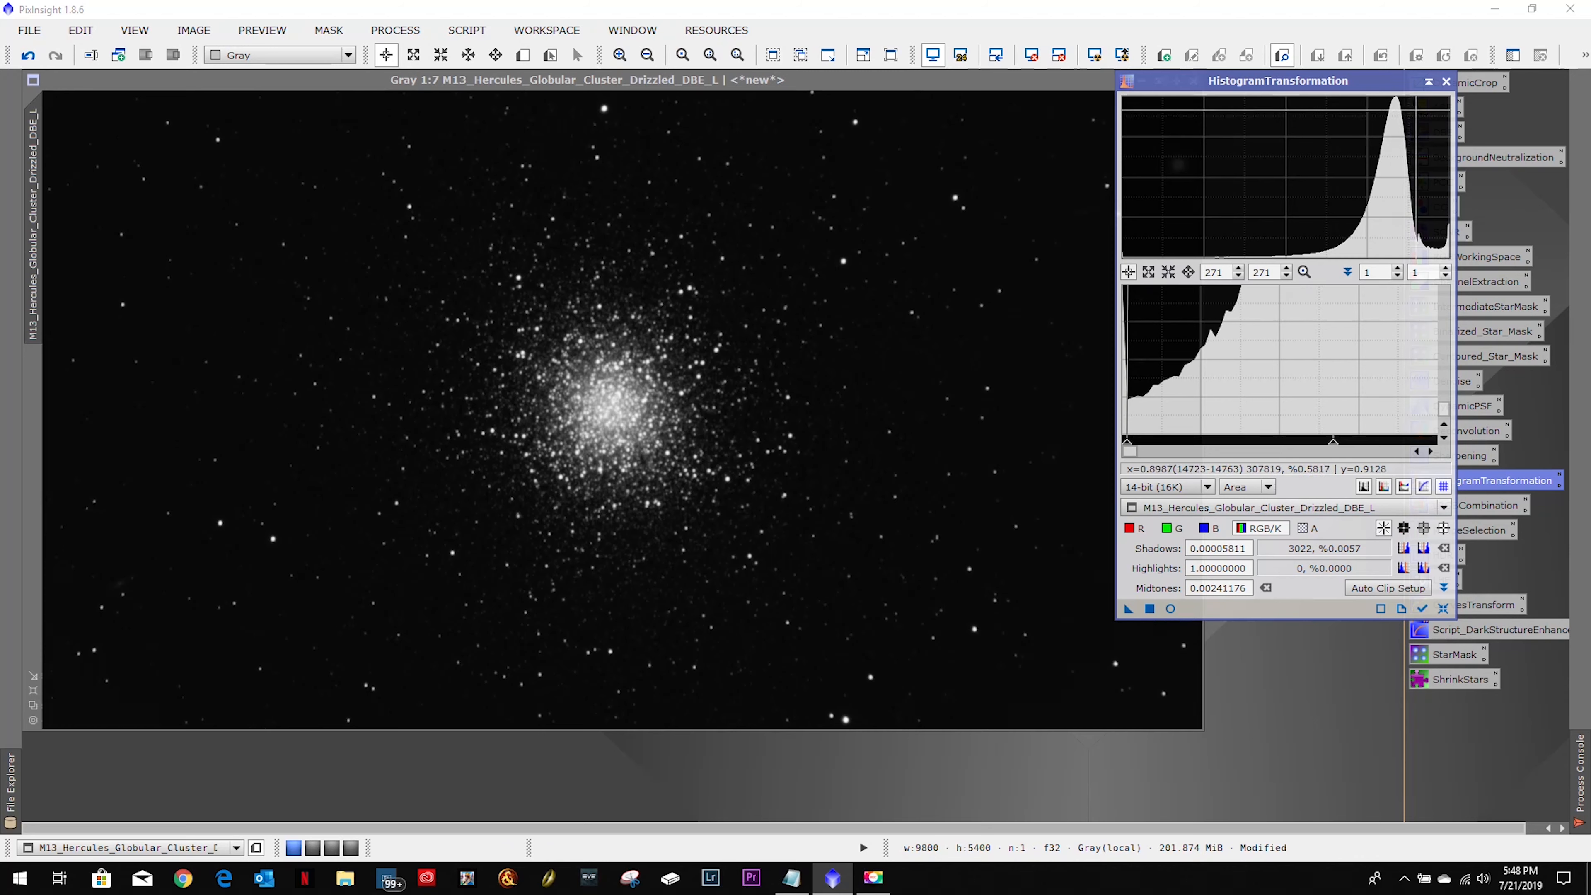
click(1445, 82)
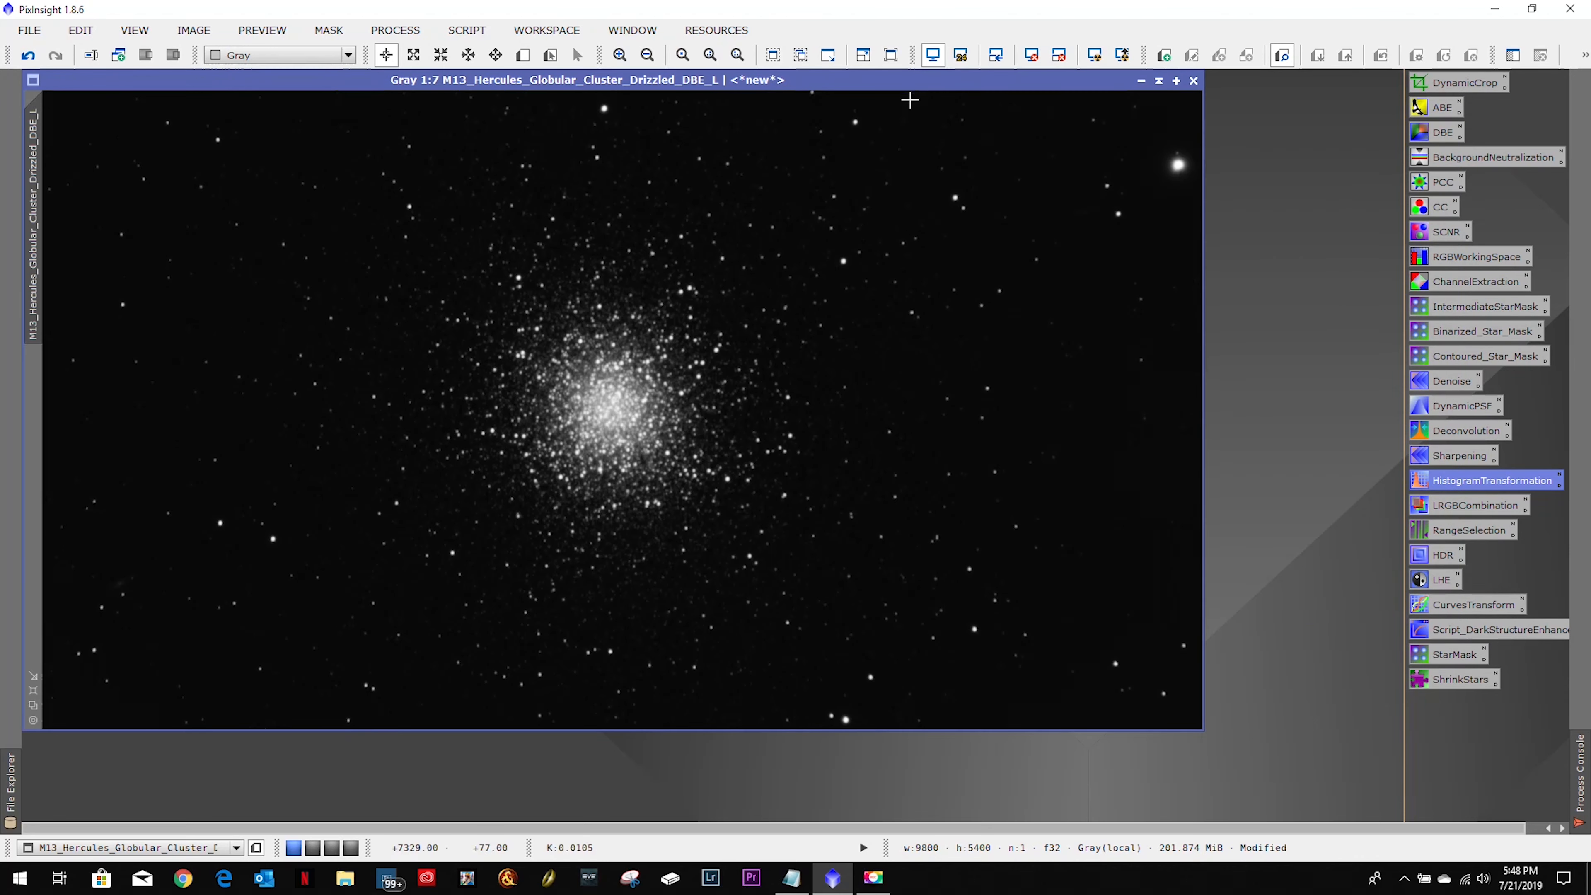
Step: Minimize the stretched luminance image and park its icon near the upper edge of the workspace
drag(894, 86, 1089, 88)
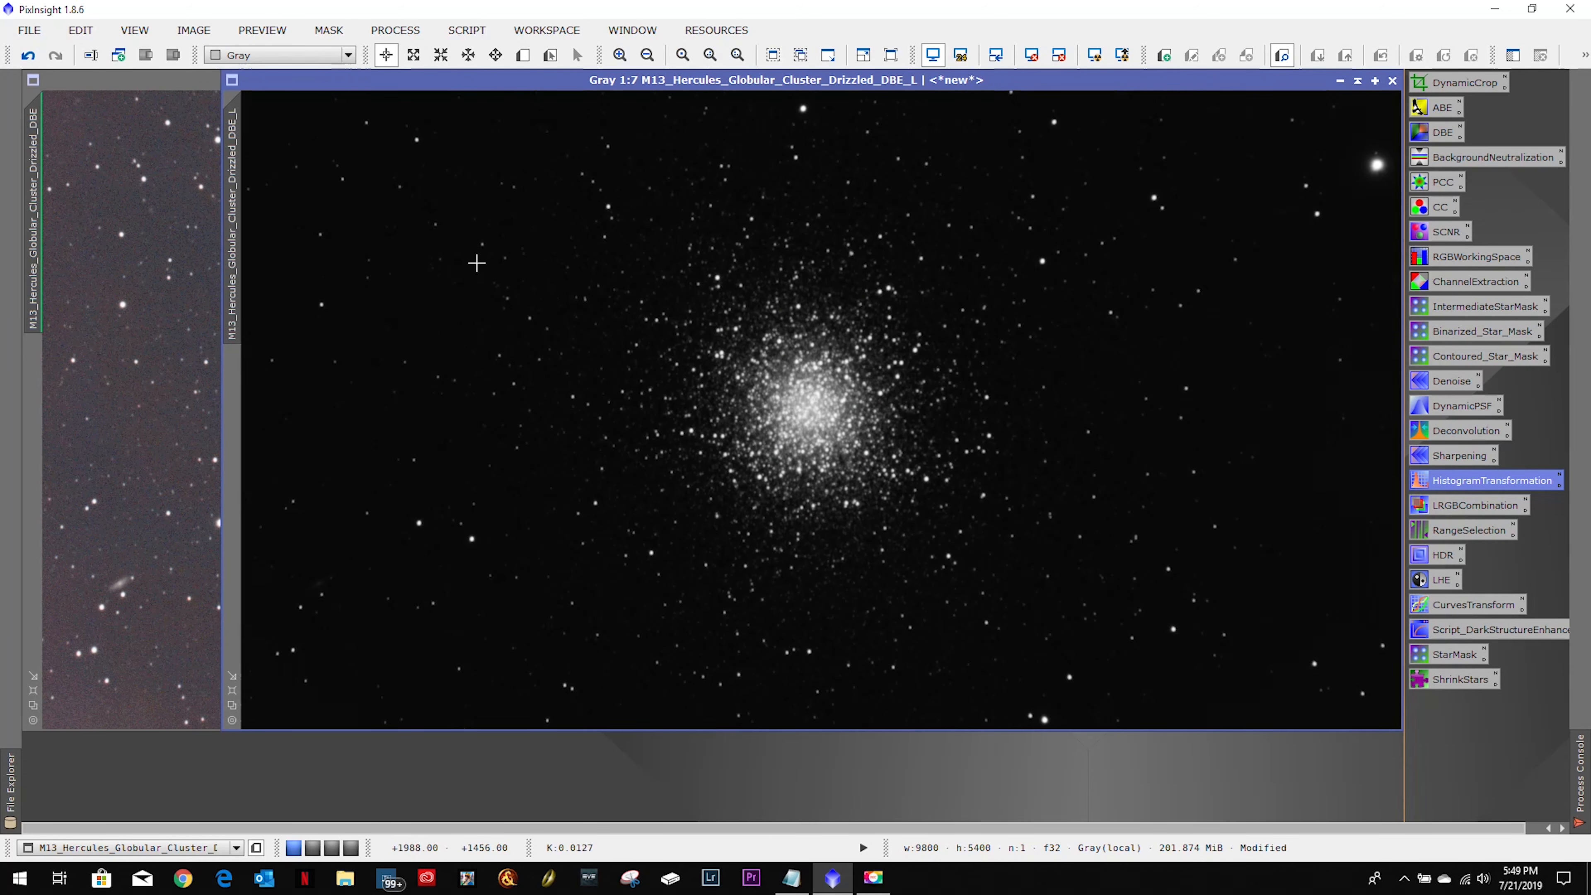
click(1339, 82)
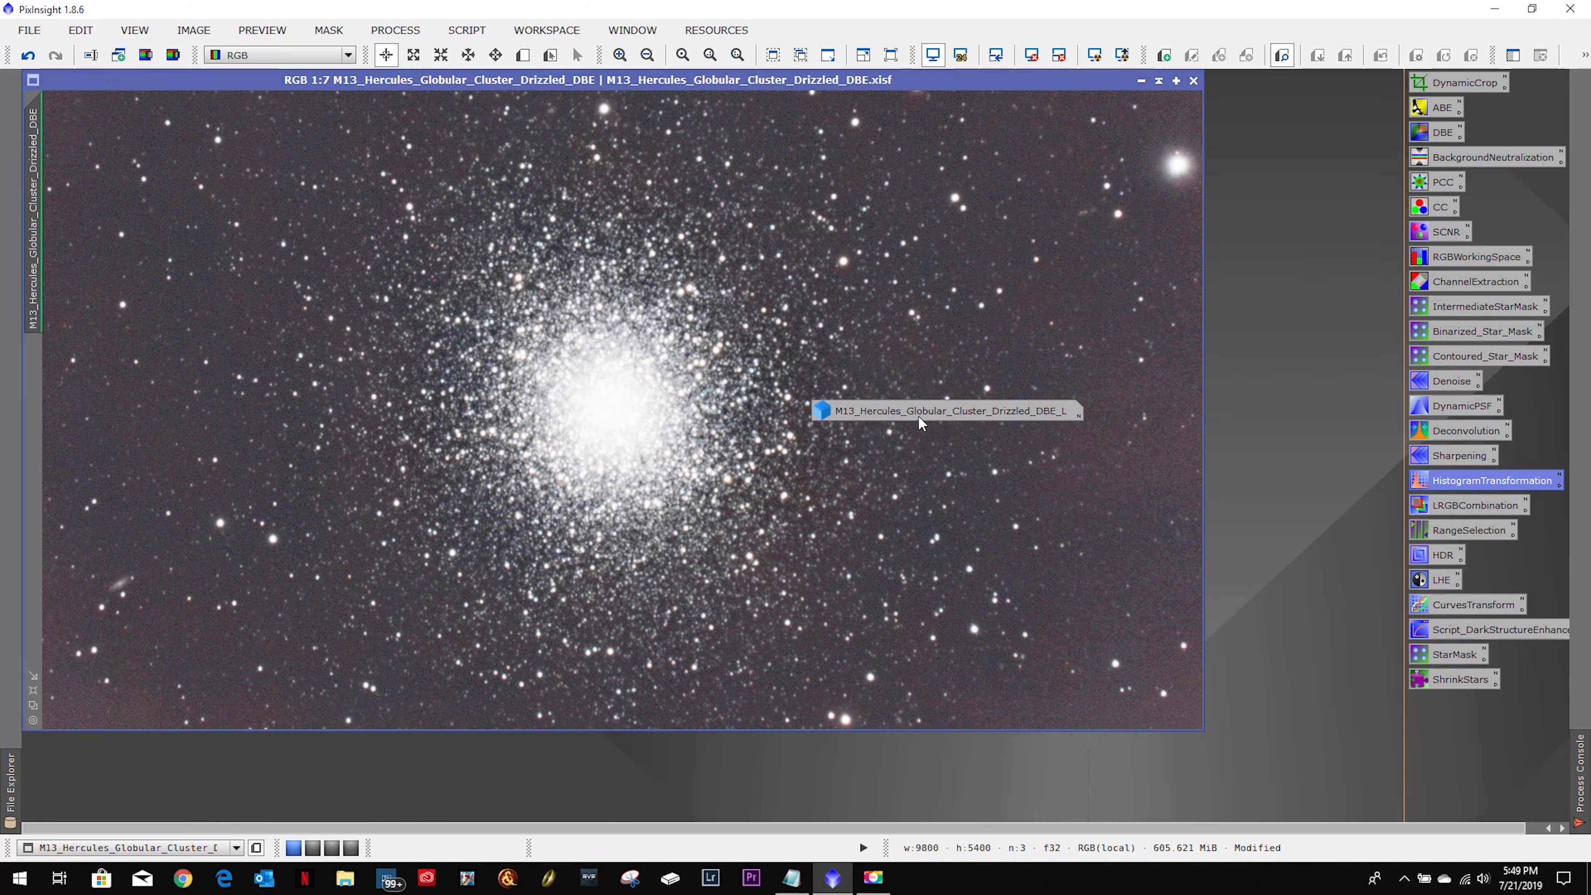
drag(915, 412, 1237, 95)
Step: Generate a star mask from the M13 image with the intermediate star mask settings, view it auto-stretched, and discard it
double_click(1464, 299)
drag(1164, 552, 996, 552)
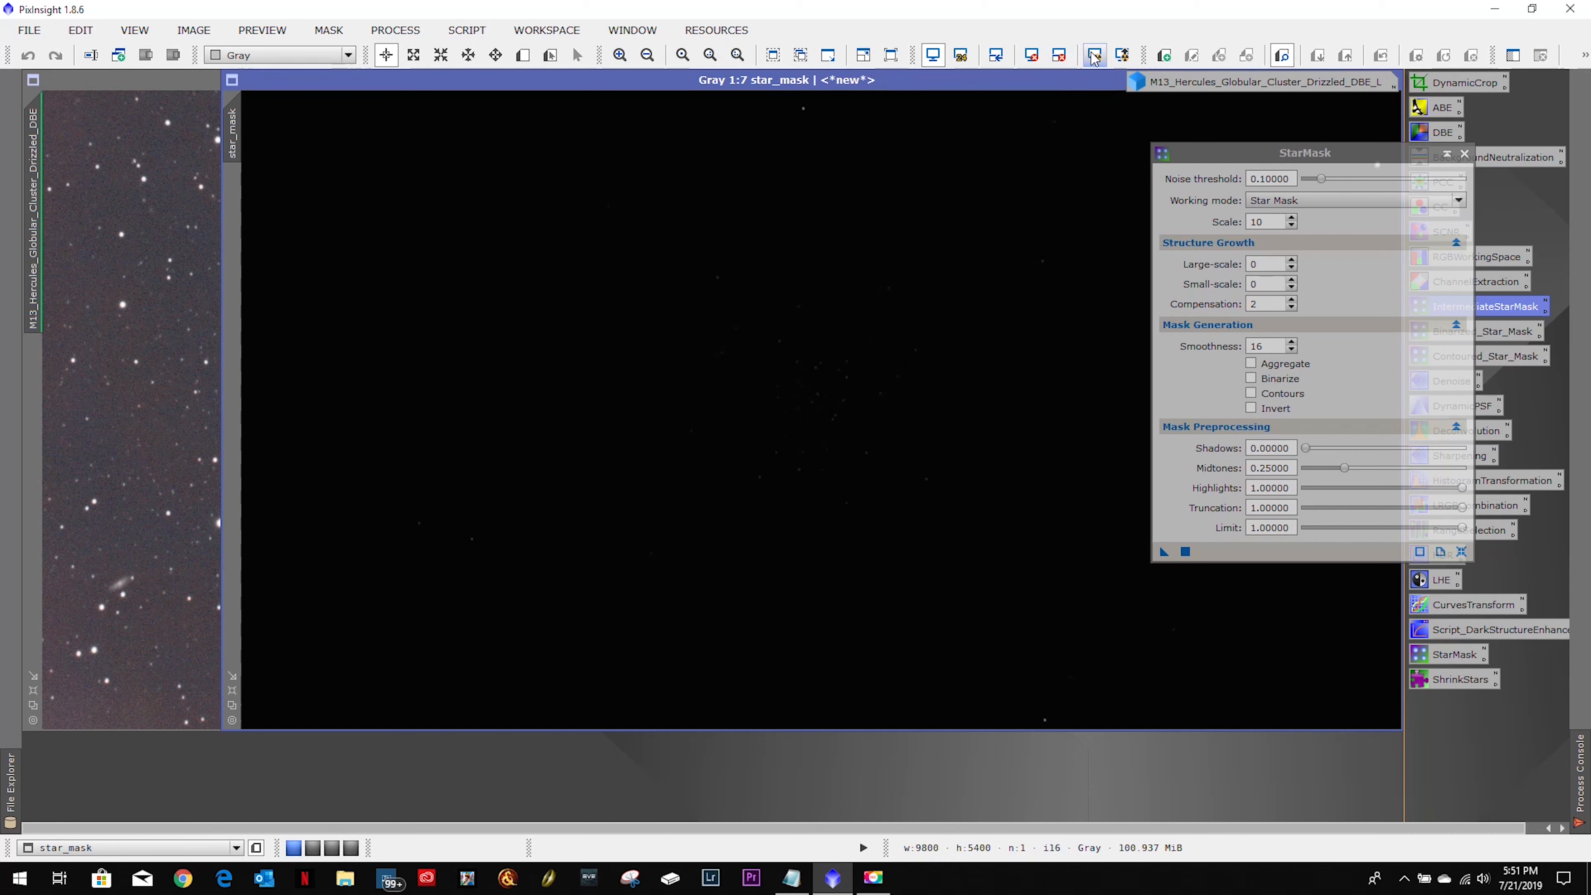
click(1094, 57)
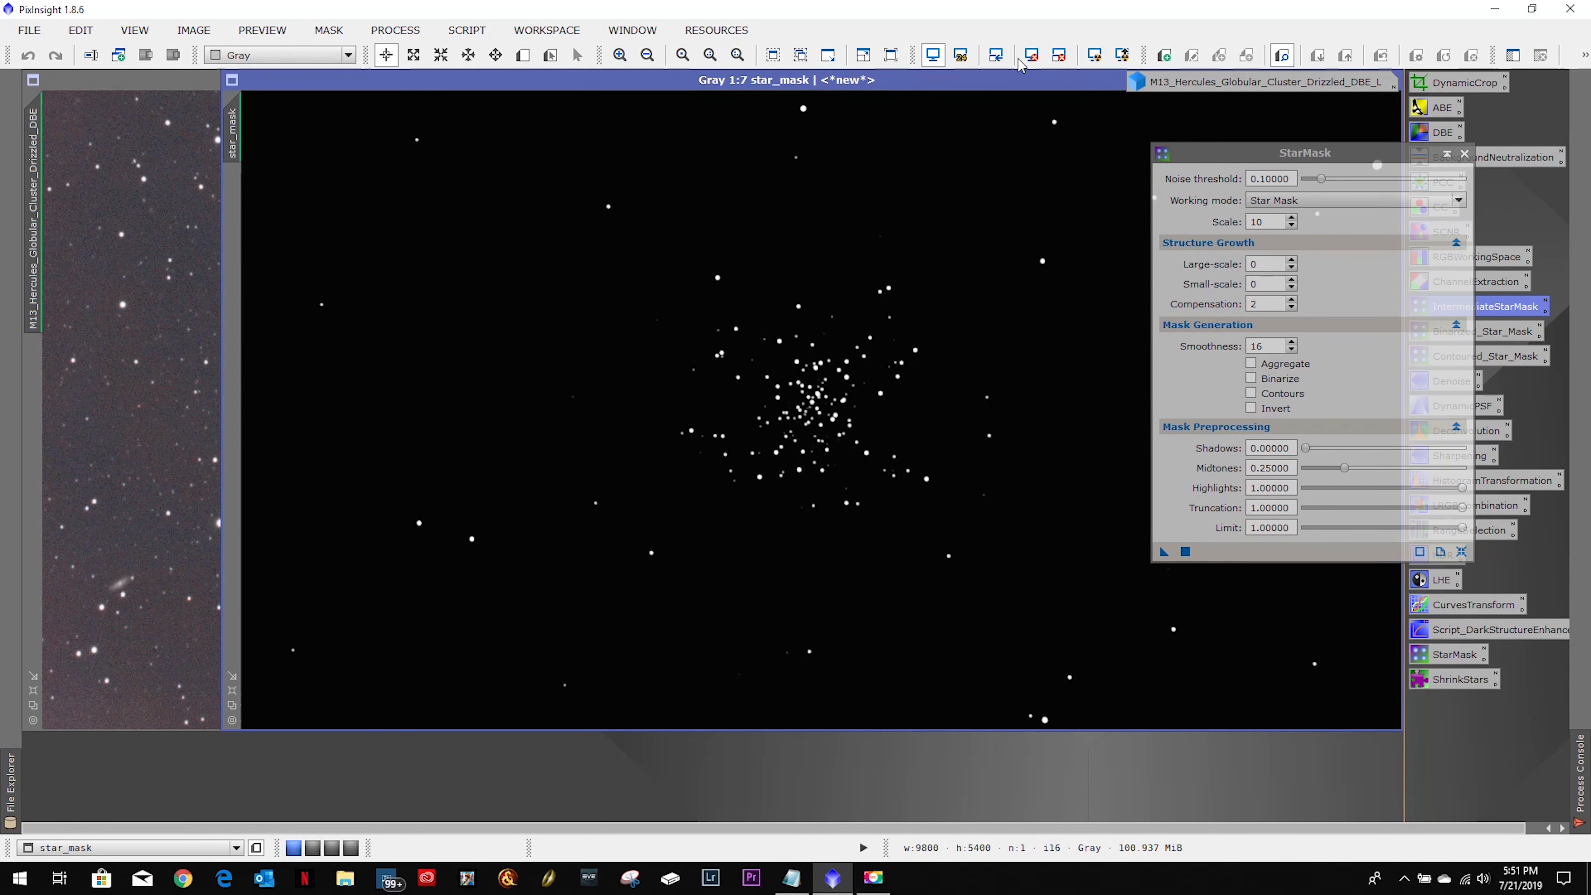
key(ctrl+w)
click(1465, 154)
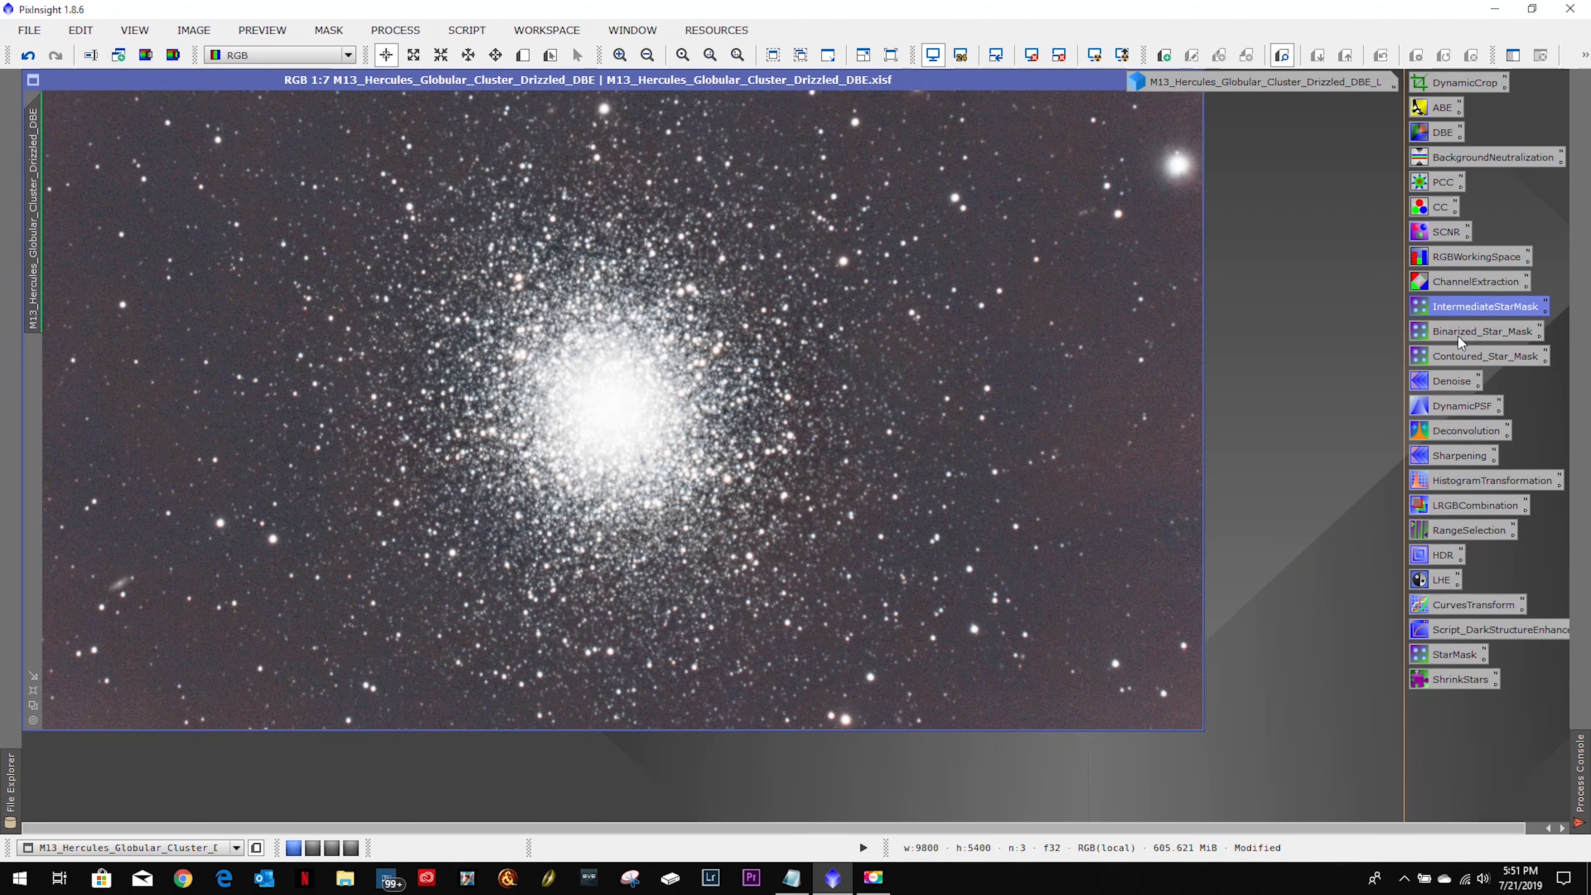
click(1458, 336)
click(1458, 357)
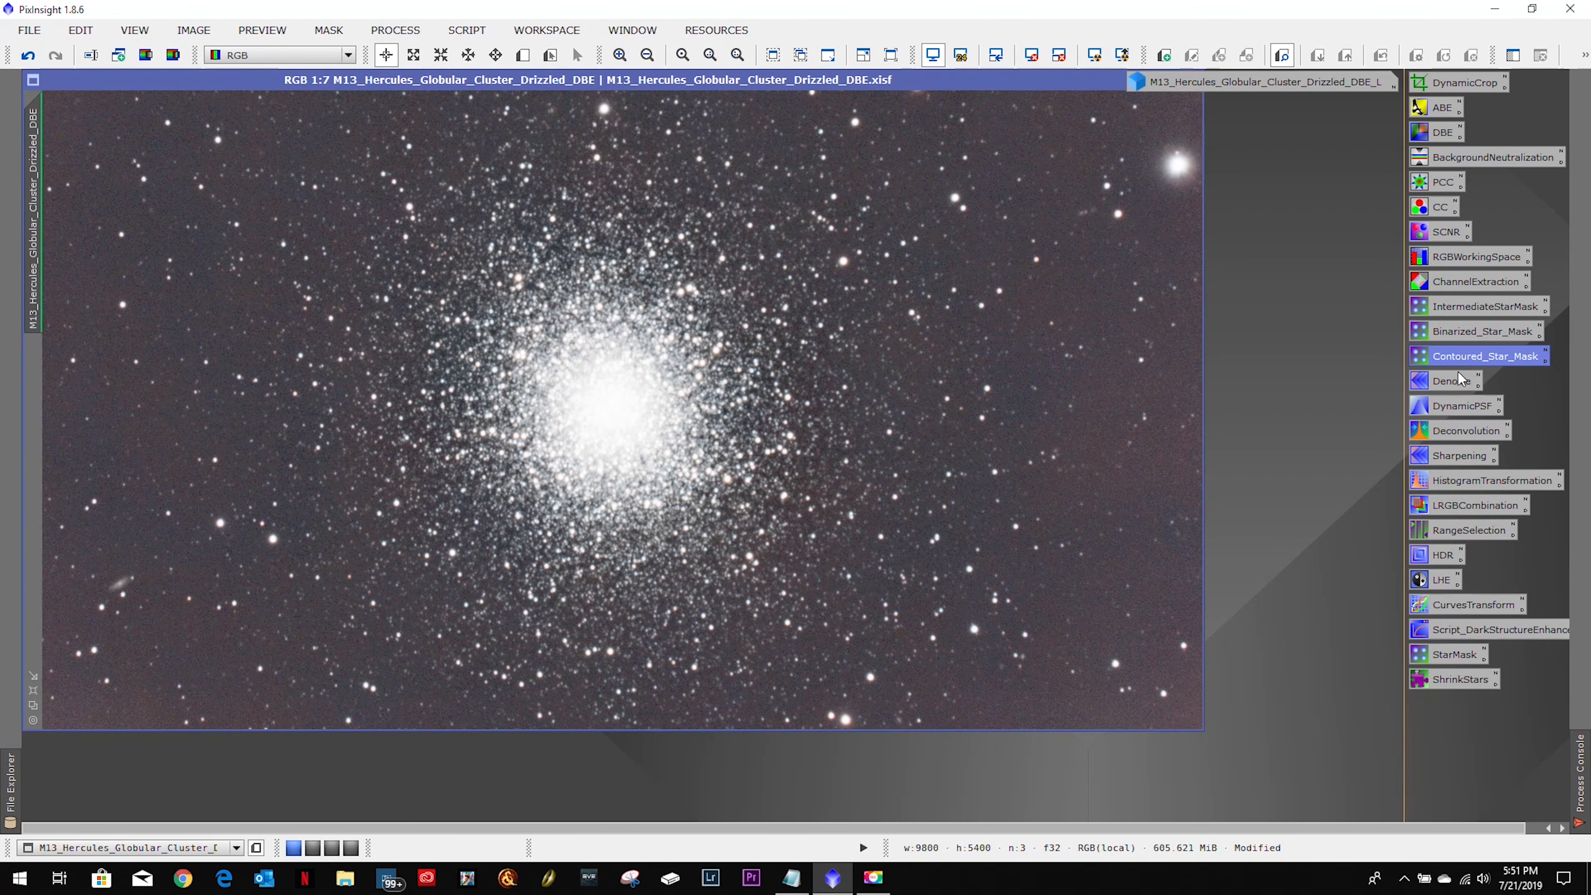
Step: Apply the stretched luminance image to the M13 image as an inverted mask, minimize it, and hide the mask overlay
double_click(1225, 83)
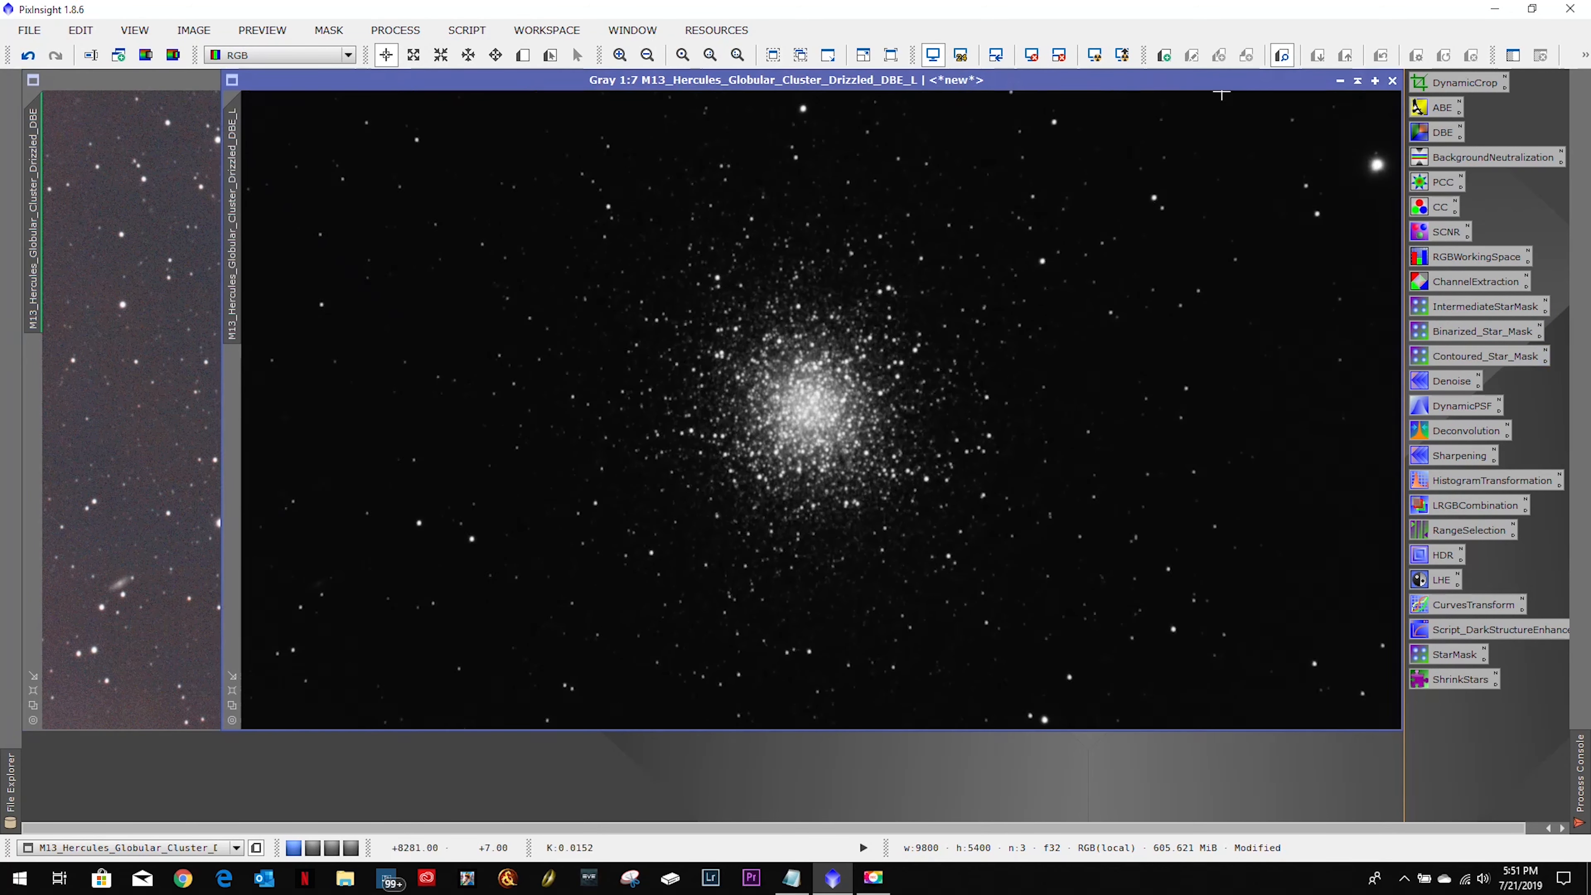
drag(233, 213, 50, 466)
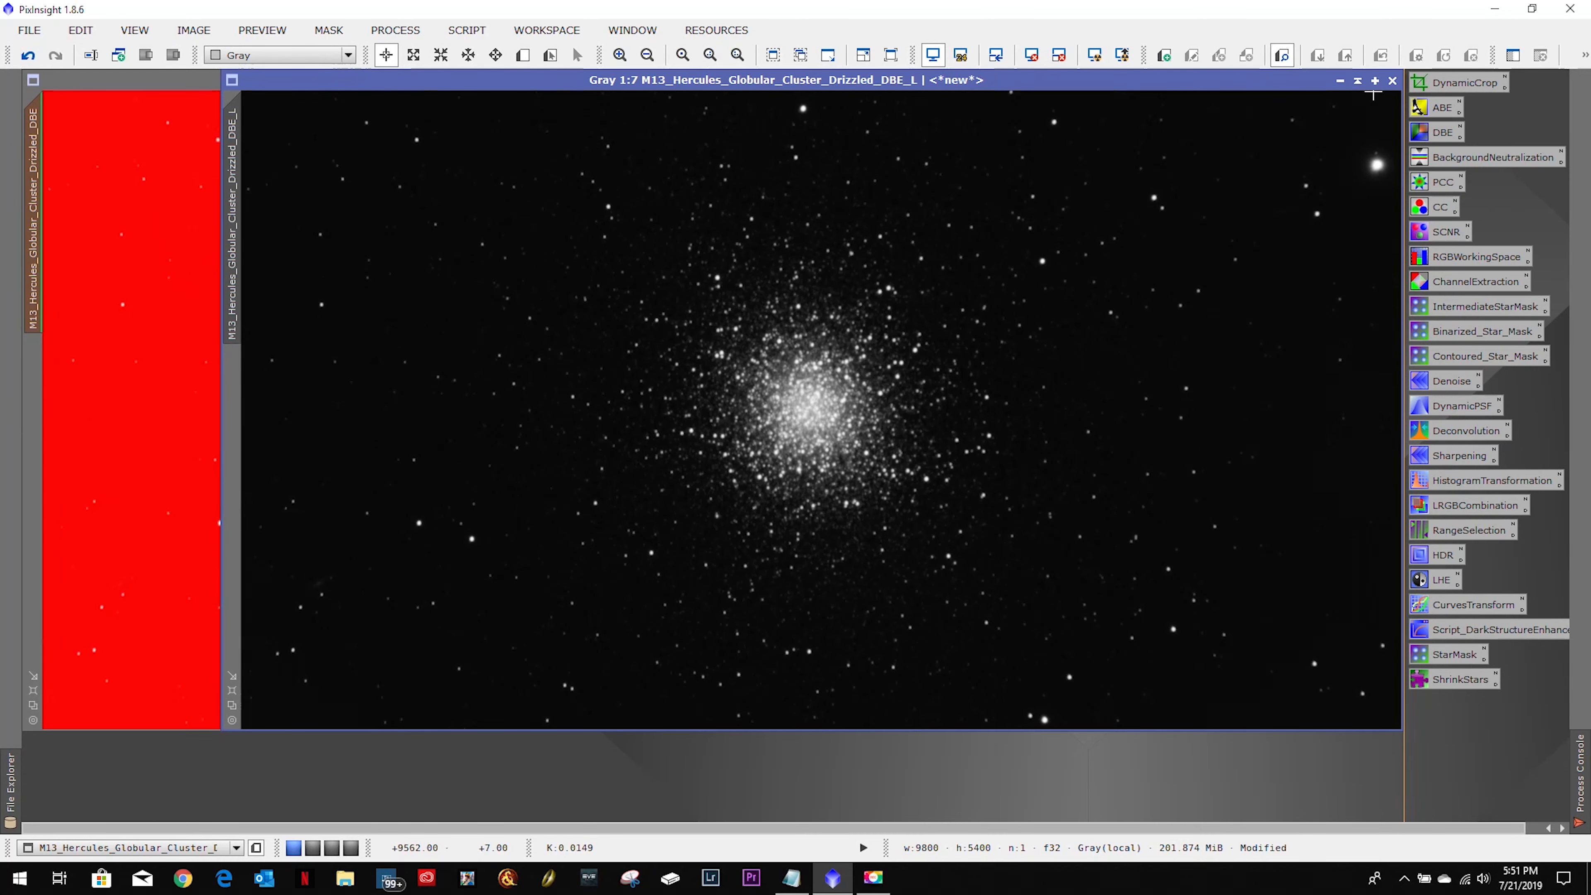
click(1339, 81)
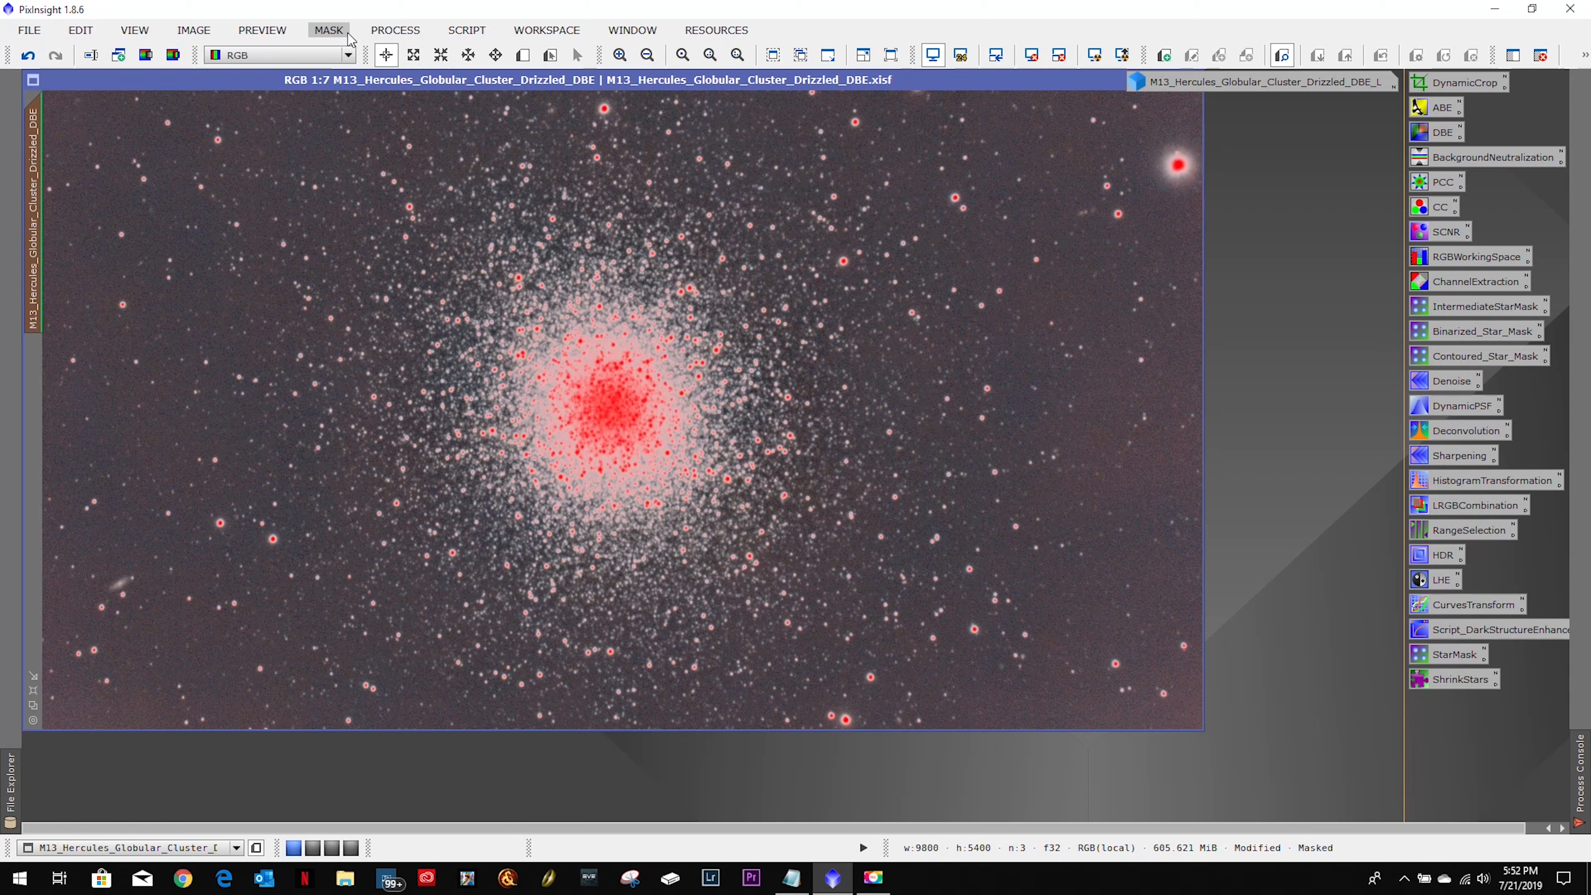
click(329, 31)
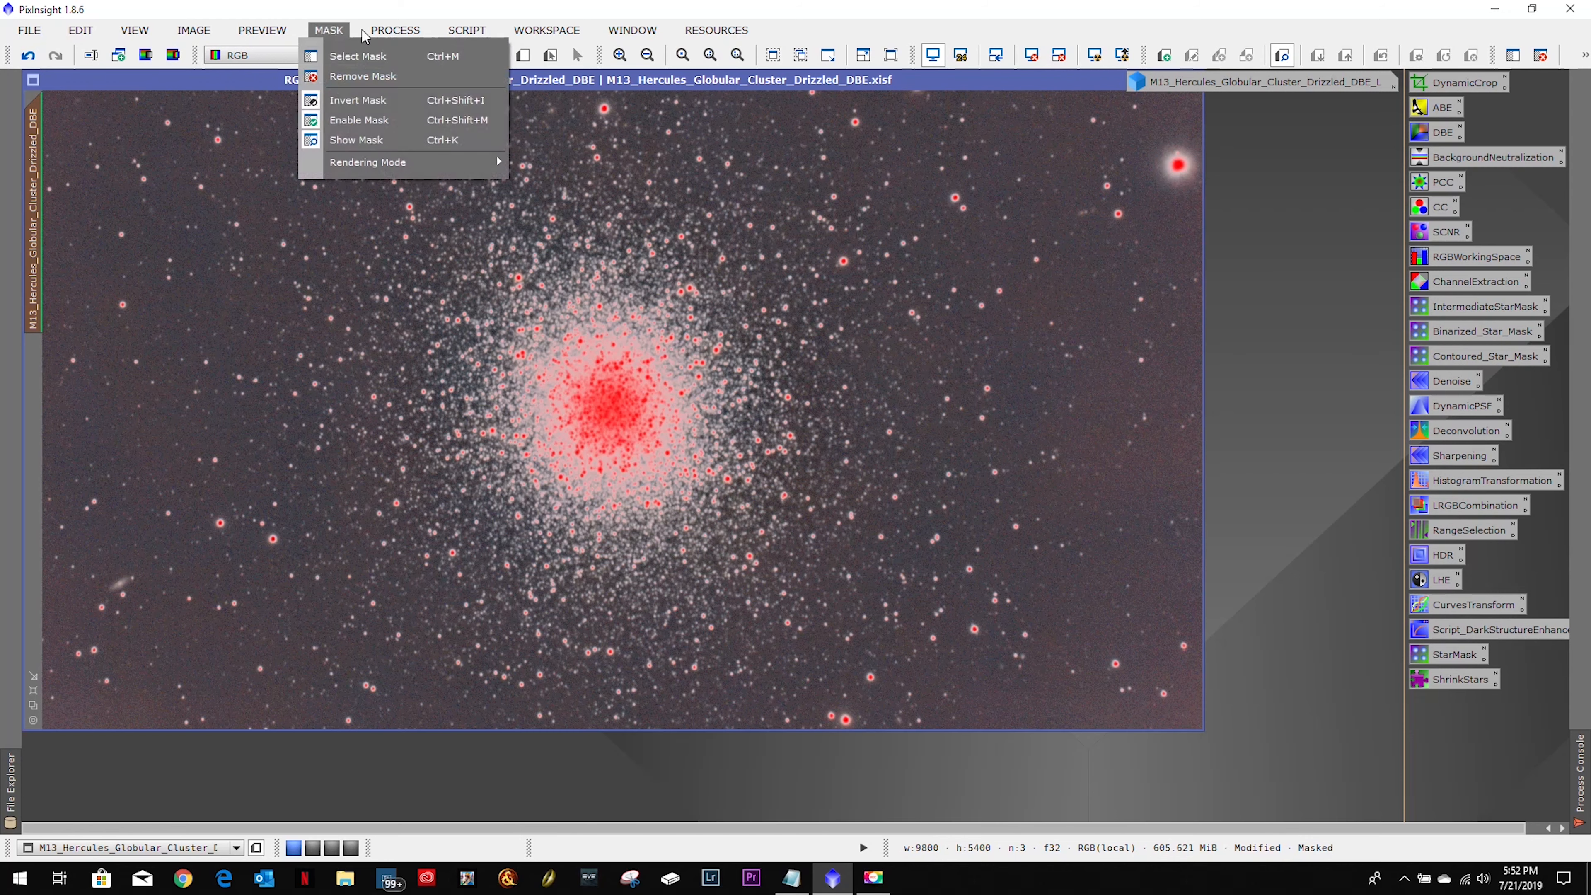
click(343, 140)
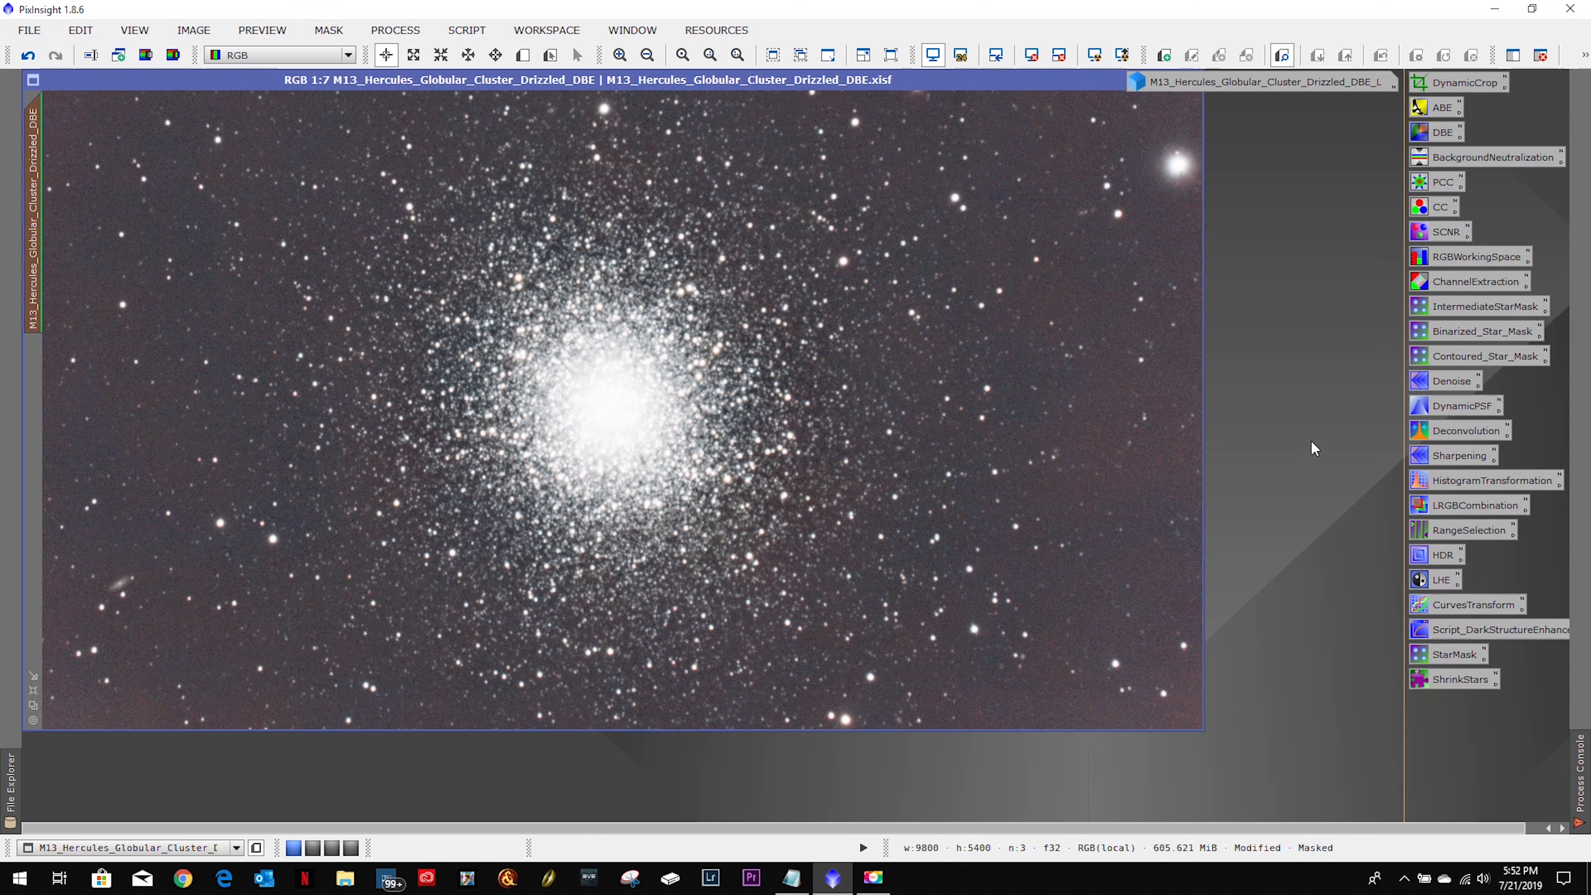
Step: Denoise the masked M13 image with the saved four-layer MultiscaleLinearTransform settings on RGB/K components, and close the process
double_click(1439, 382)
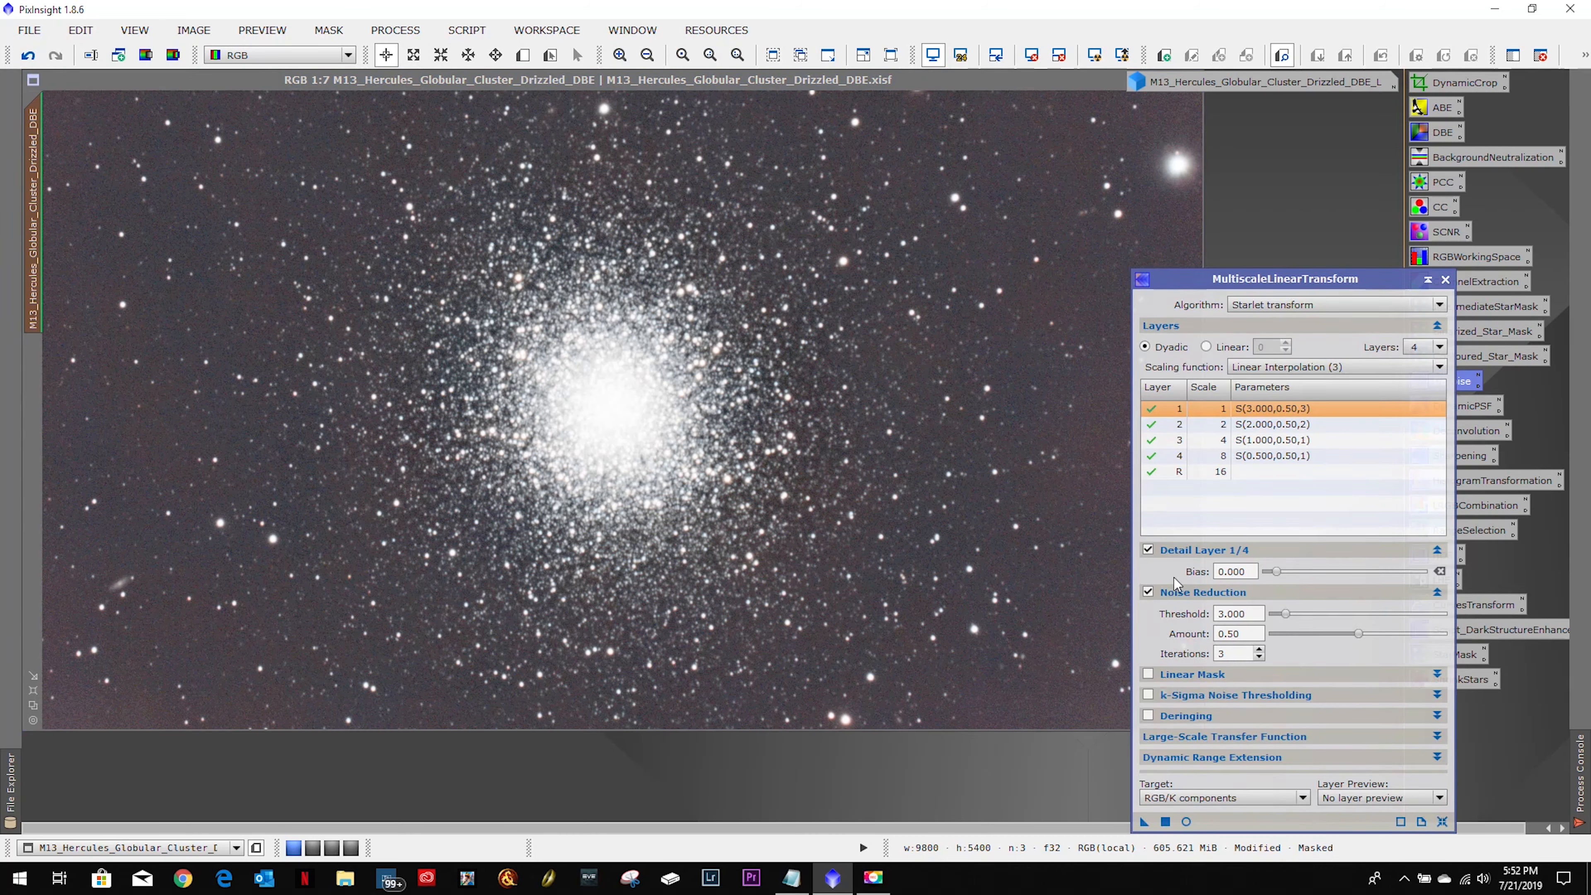
drag(1143, 828, 731, 550)
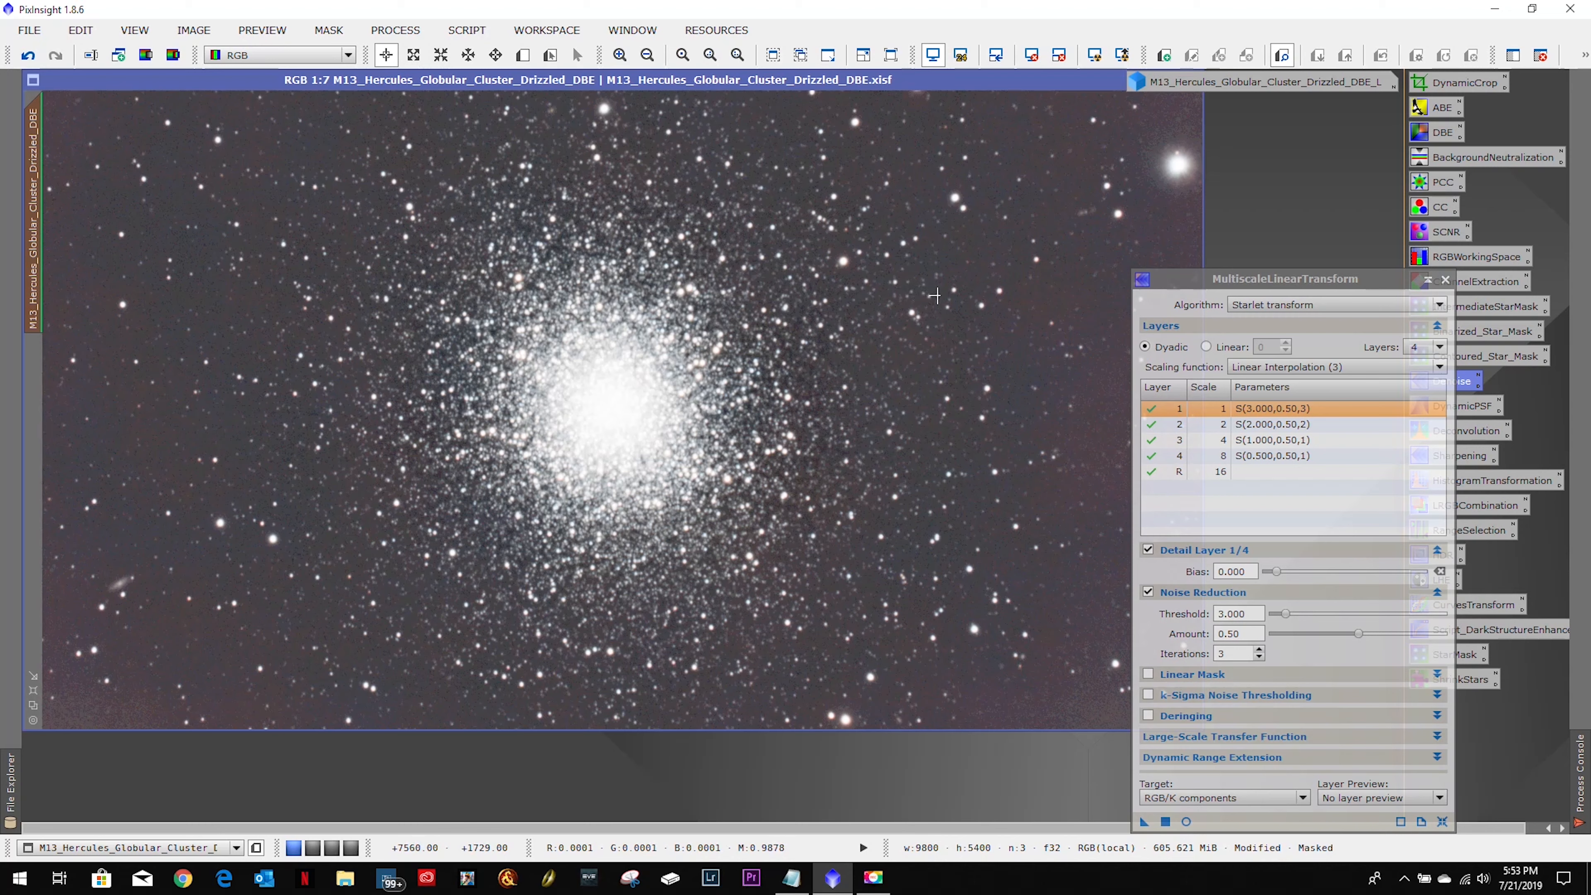
click(1445, 279)
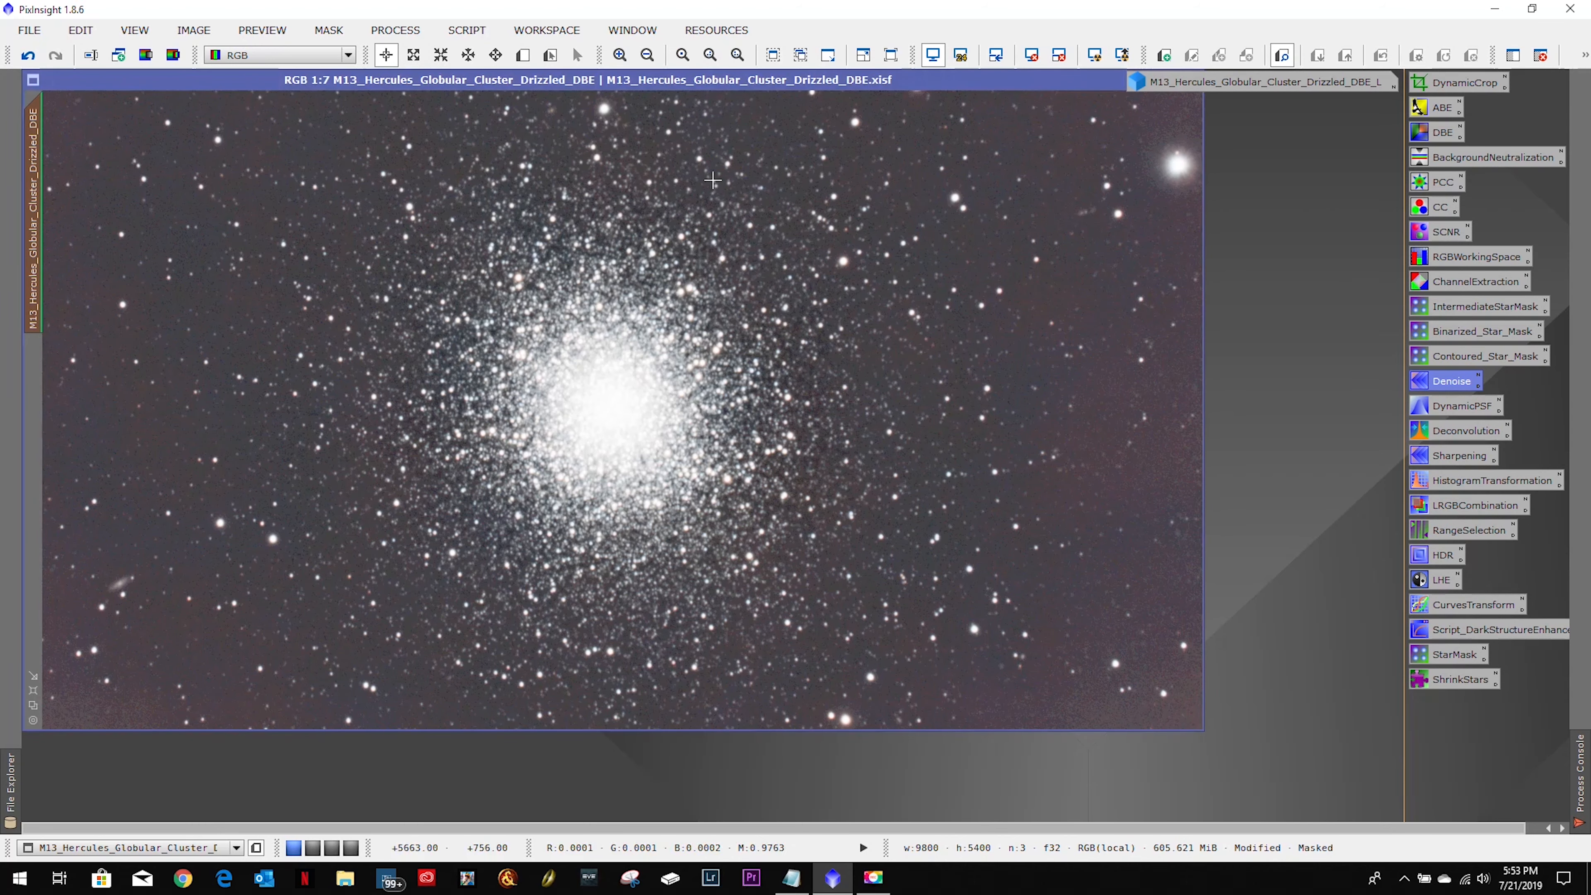
Step: Undo the noise reduction on the M13 image and examine the cluster core at 1:3 zoom
click(28, 55)
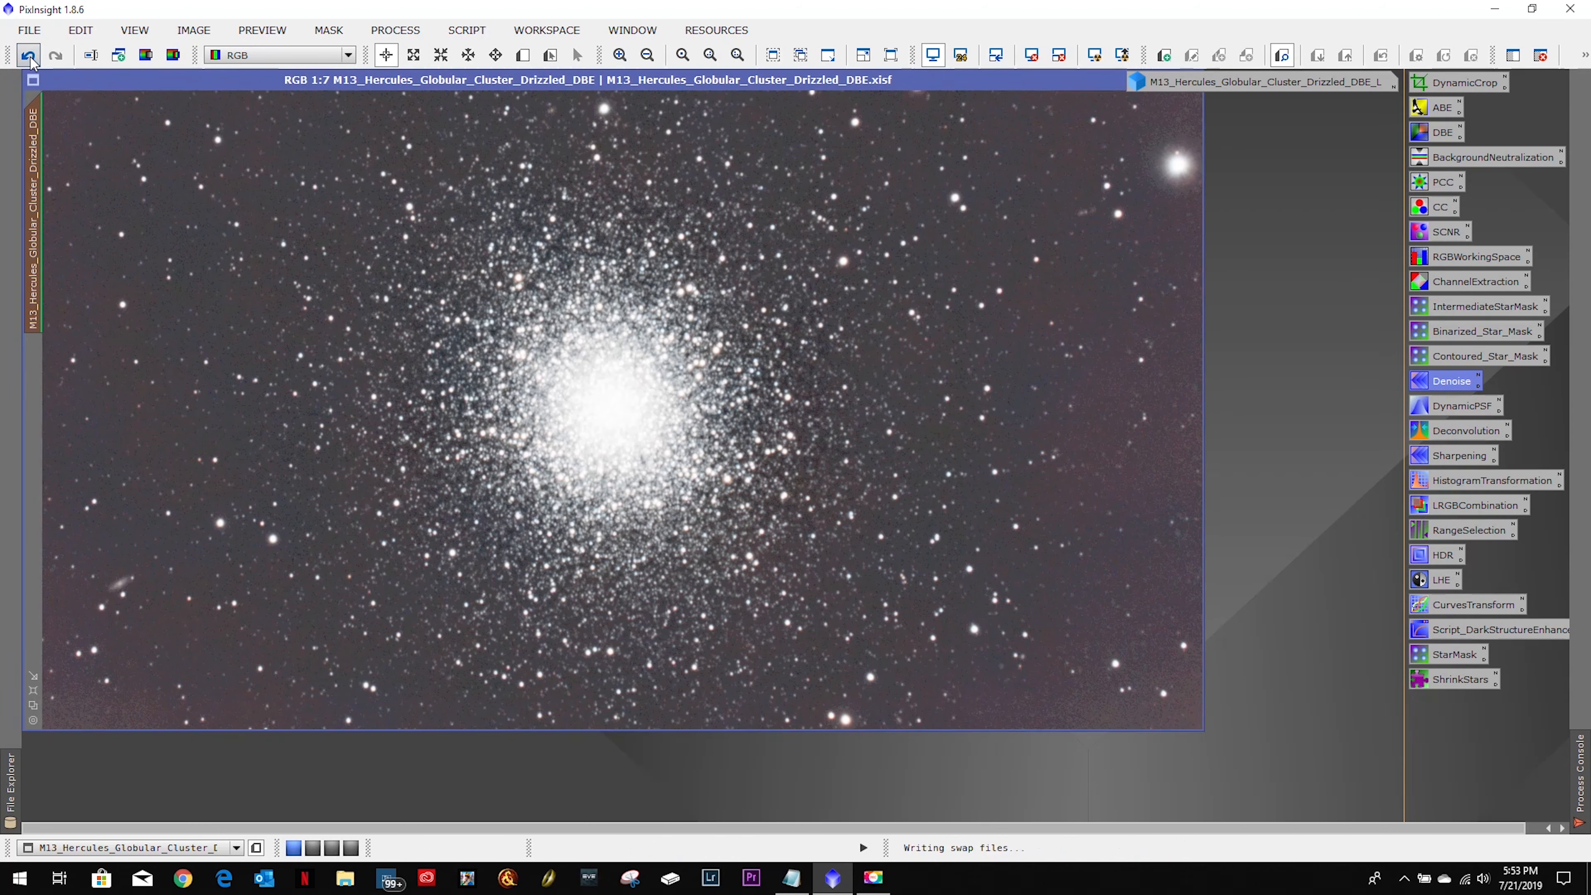
scroll(209, 309, up, 6)
scroll(213, 312, down, 2)
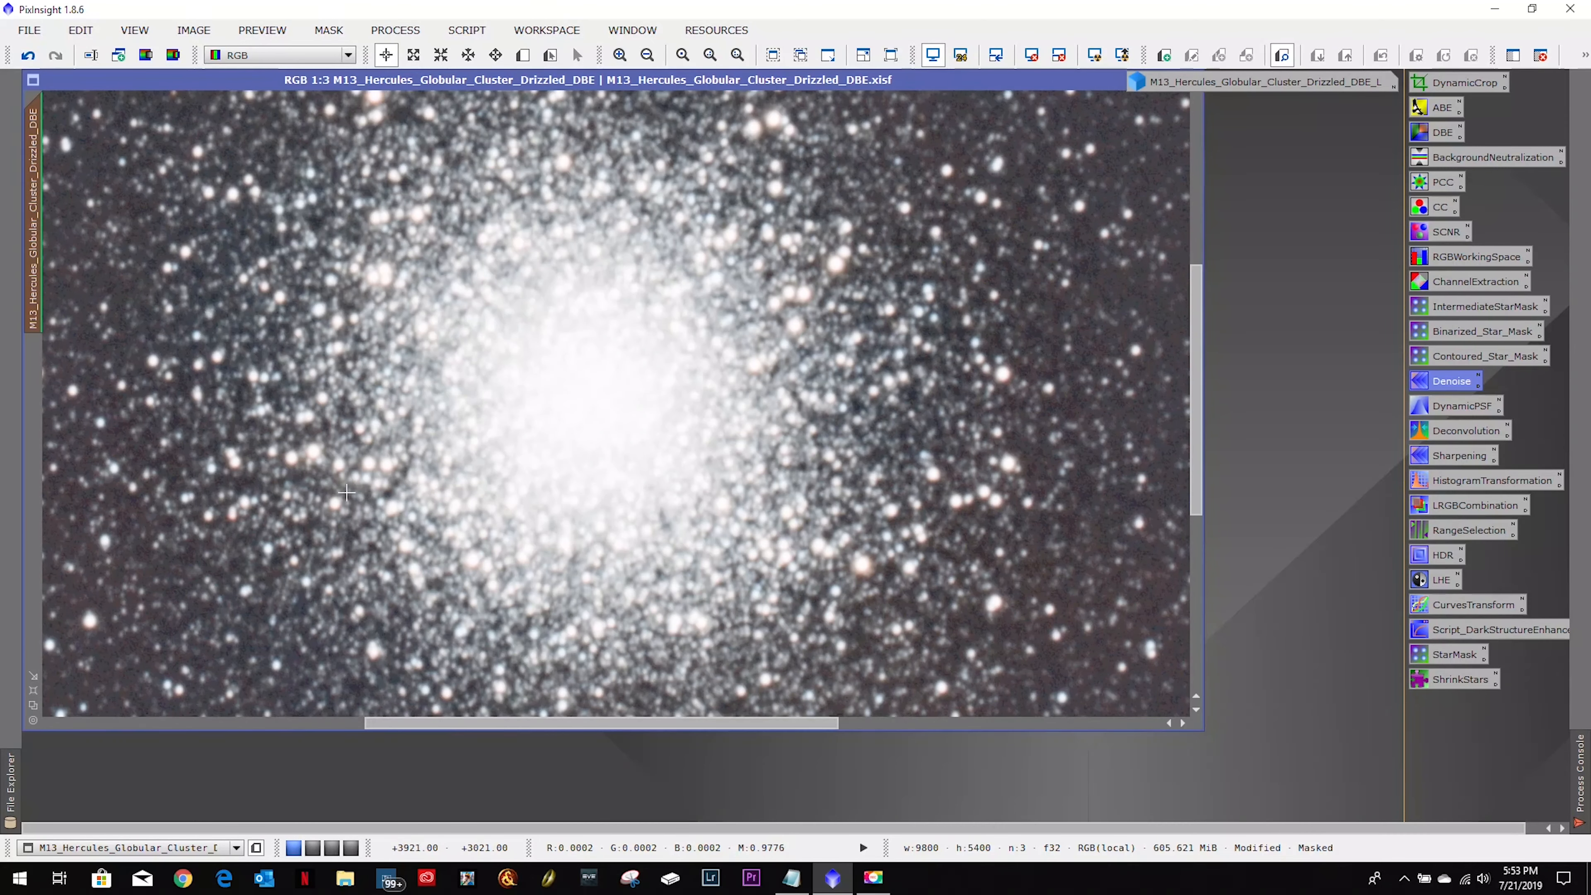
Step: Compare the M13 background at close zoom with the noise reduction undone and redone, leaving it reapplied
scroll(352, 382, up, 2)
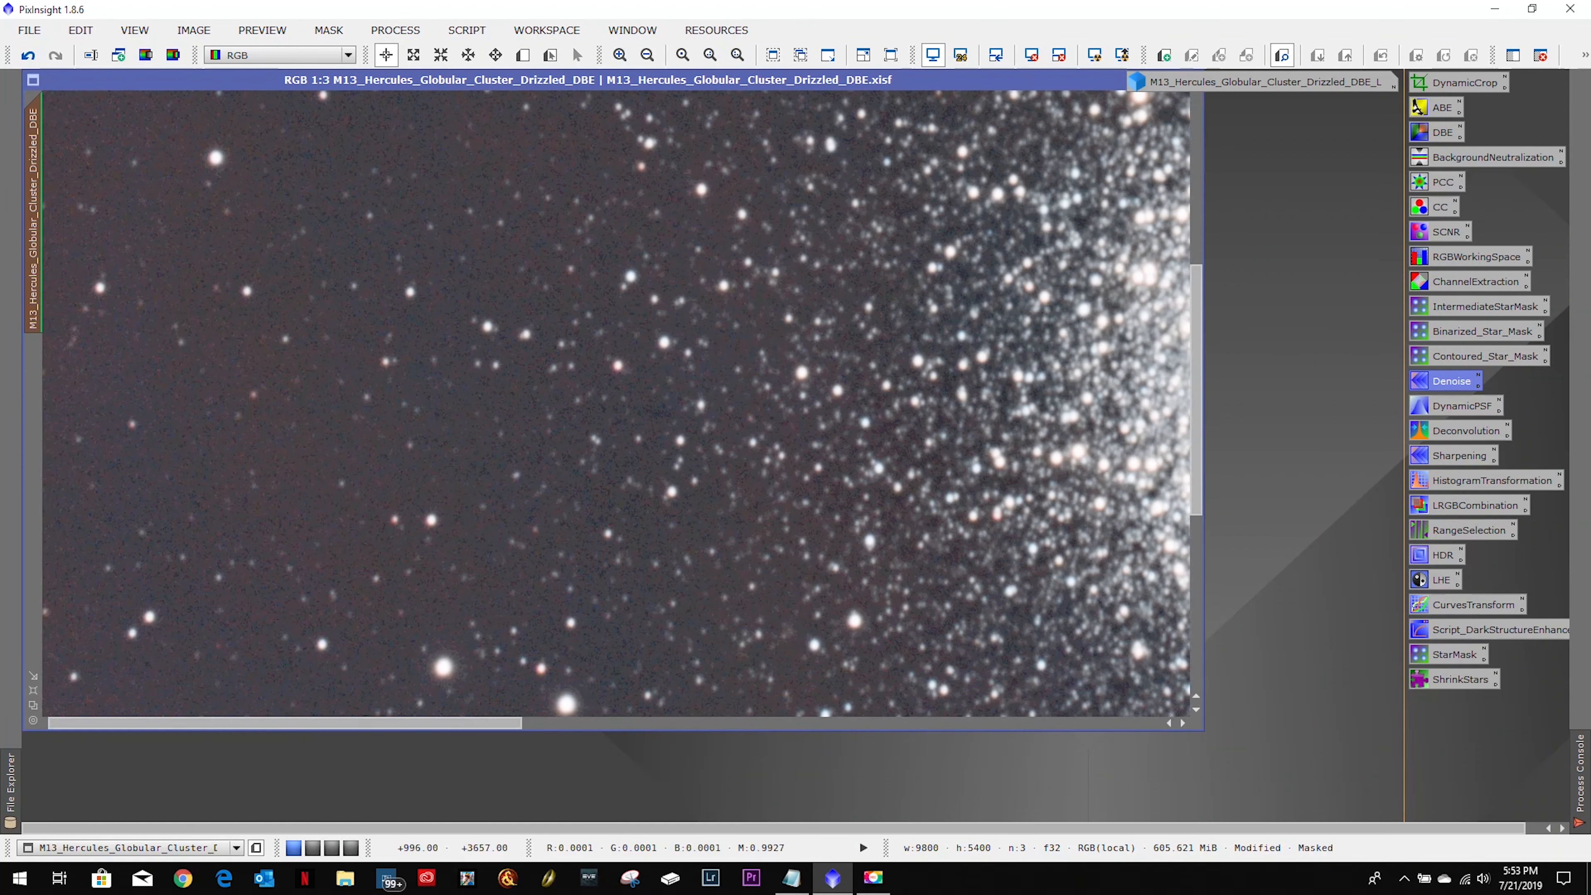
scroll(352, 381, down, 1)
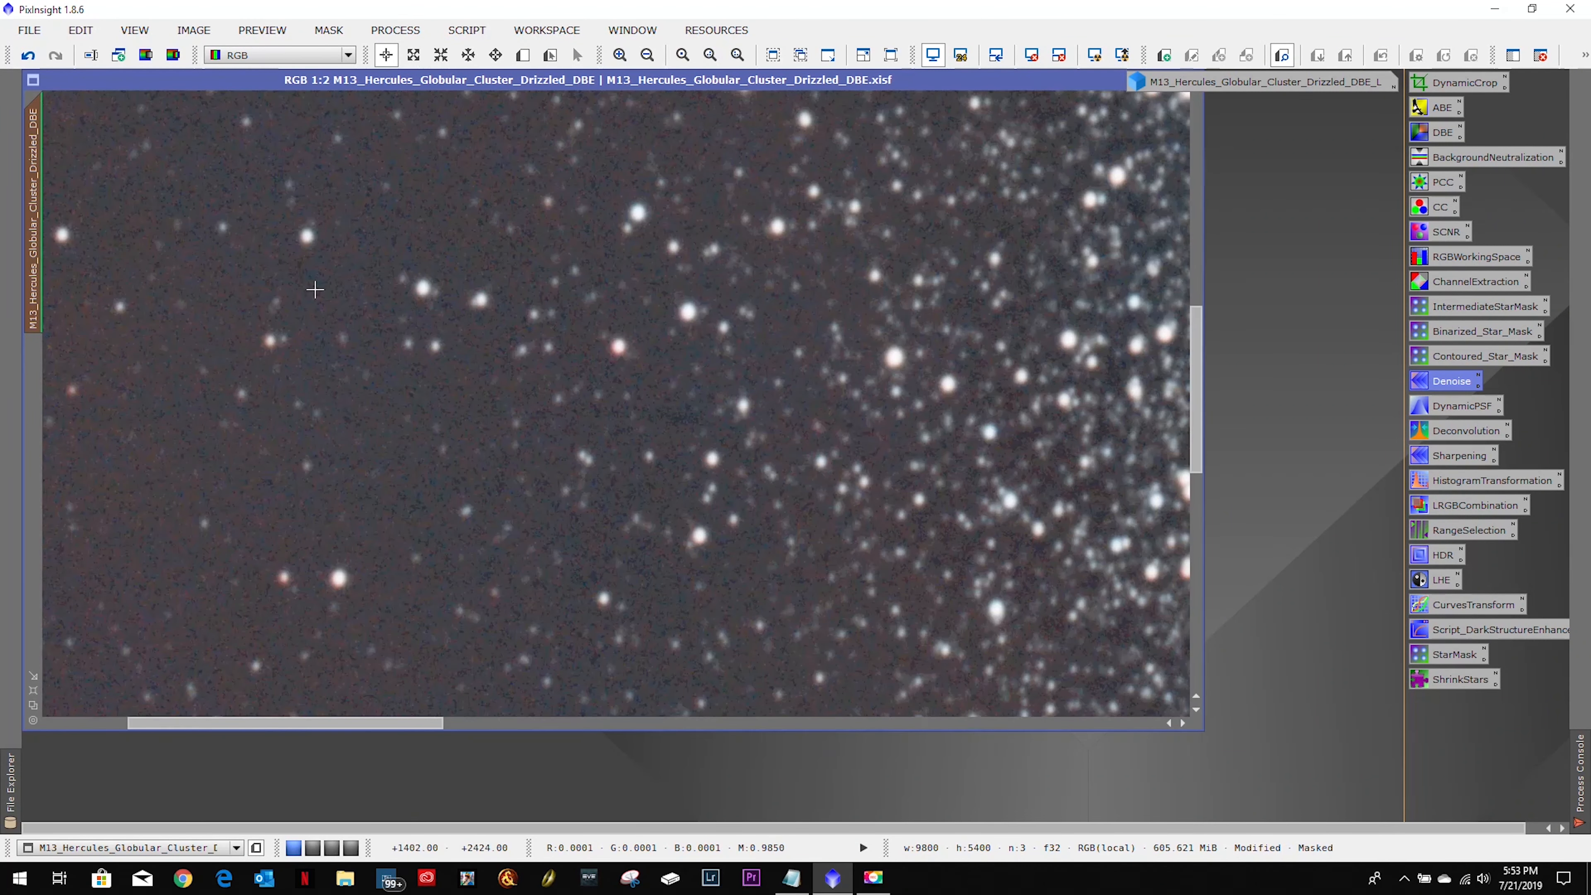
click(28, 56)
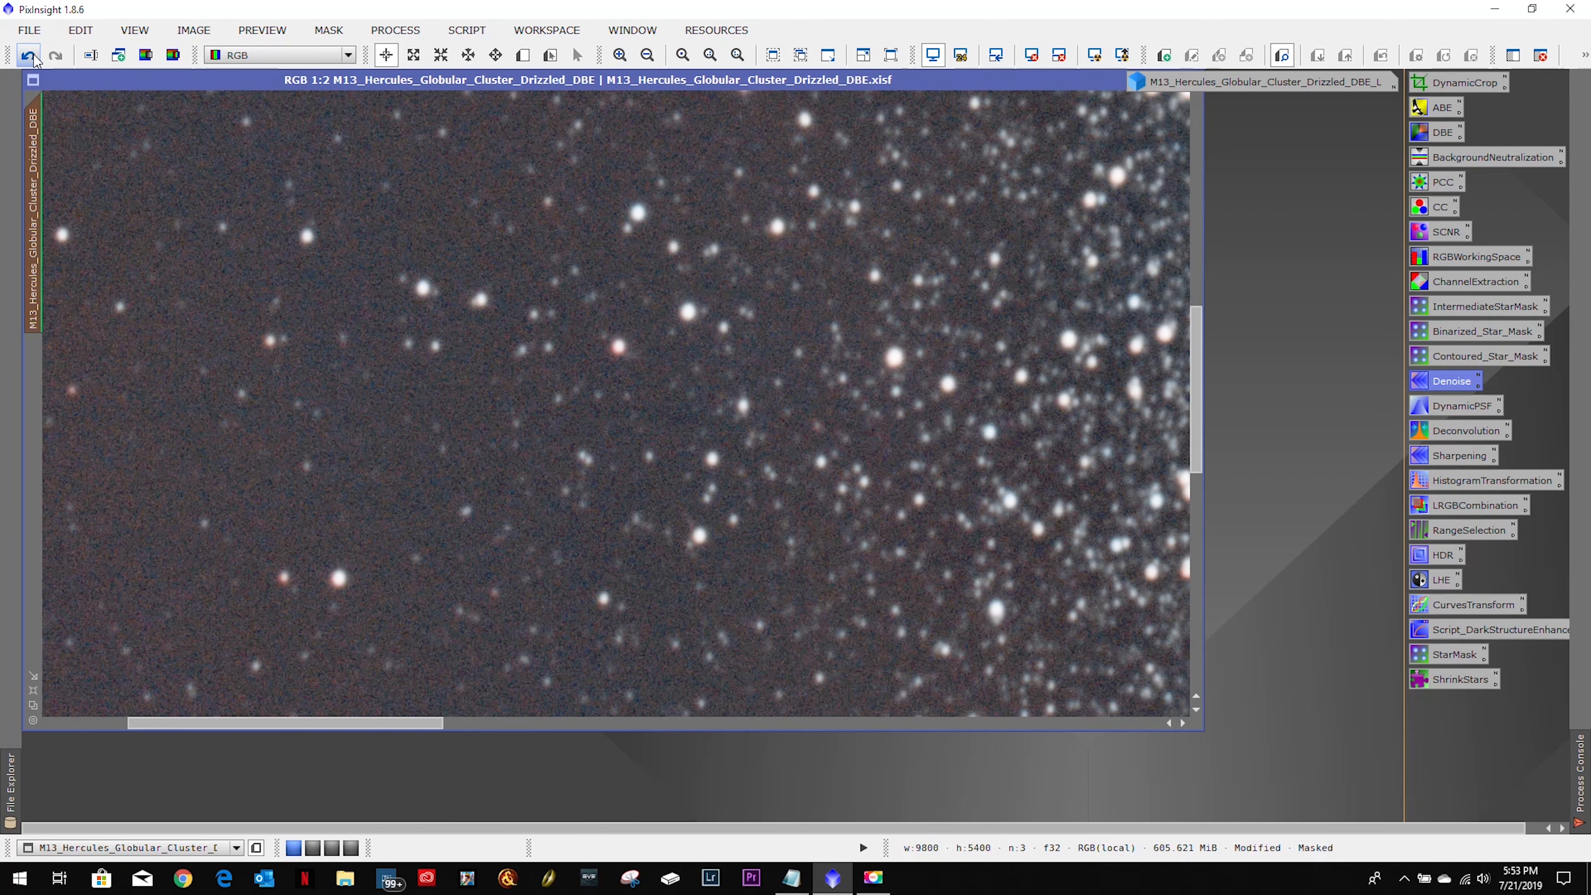
scroll(234, 334, up, 2)
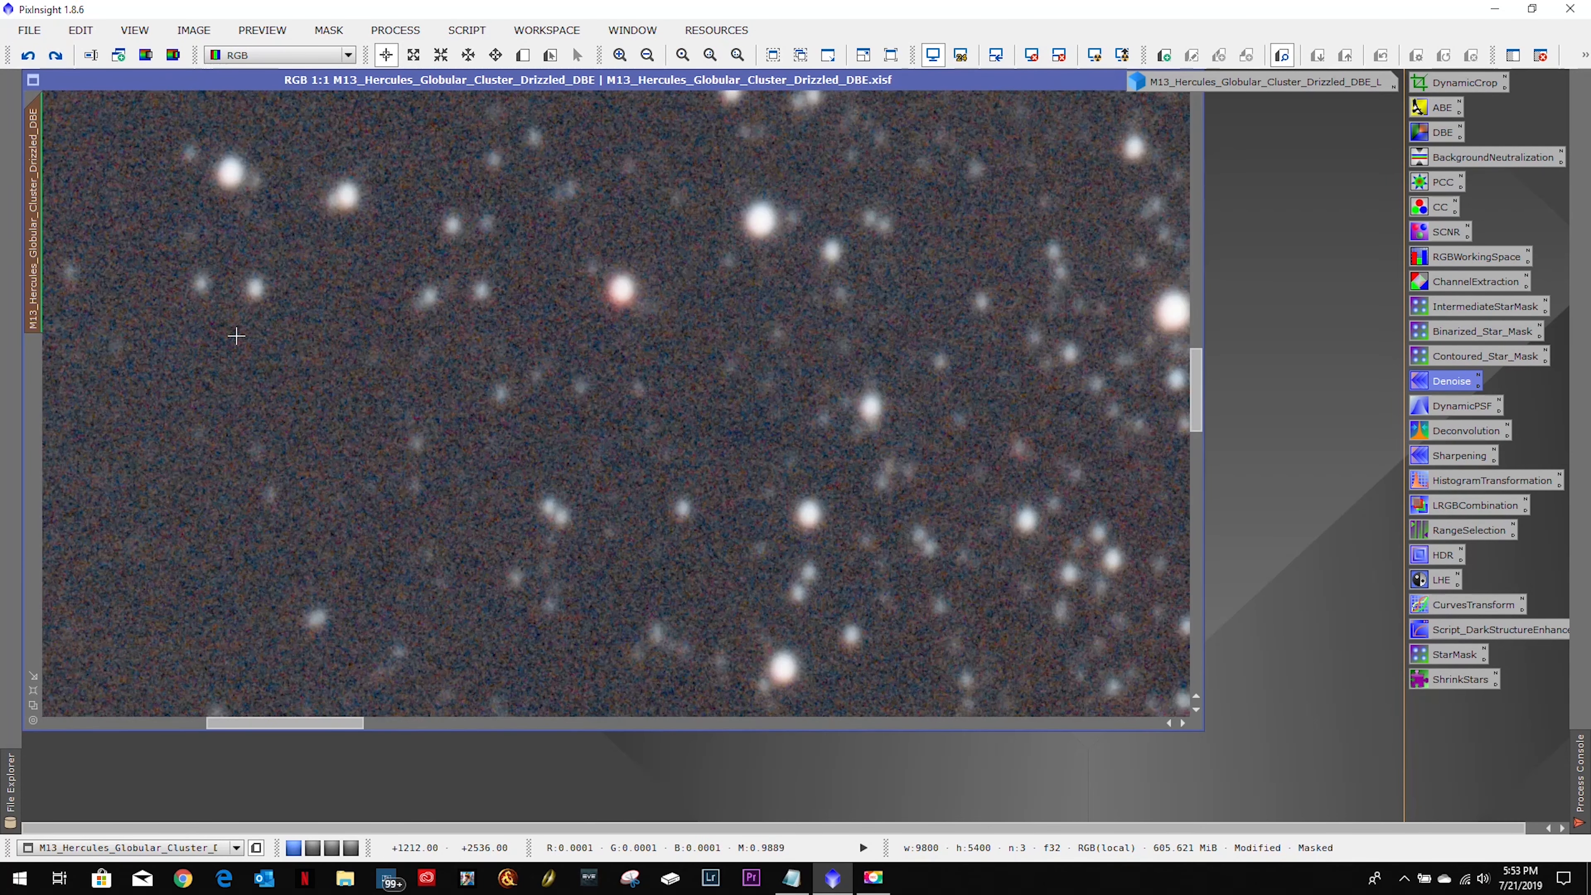
click(59, 57)
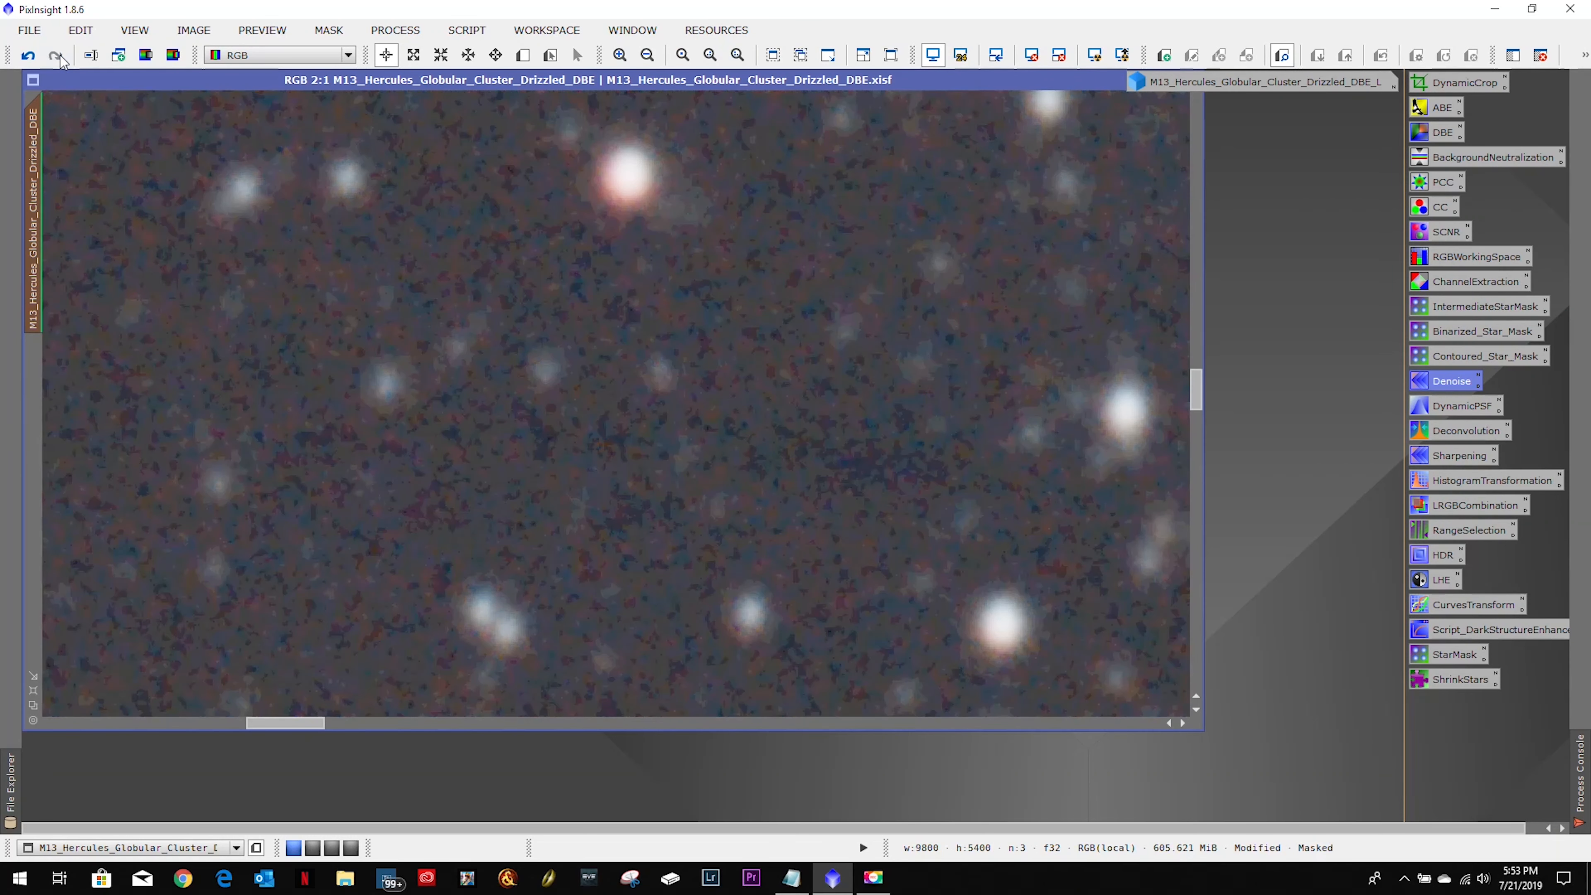
click(28, 56)
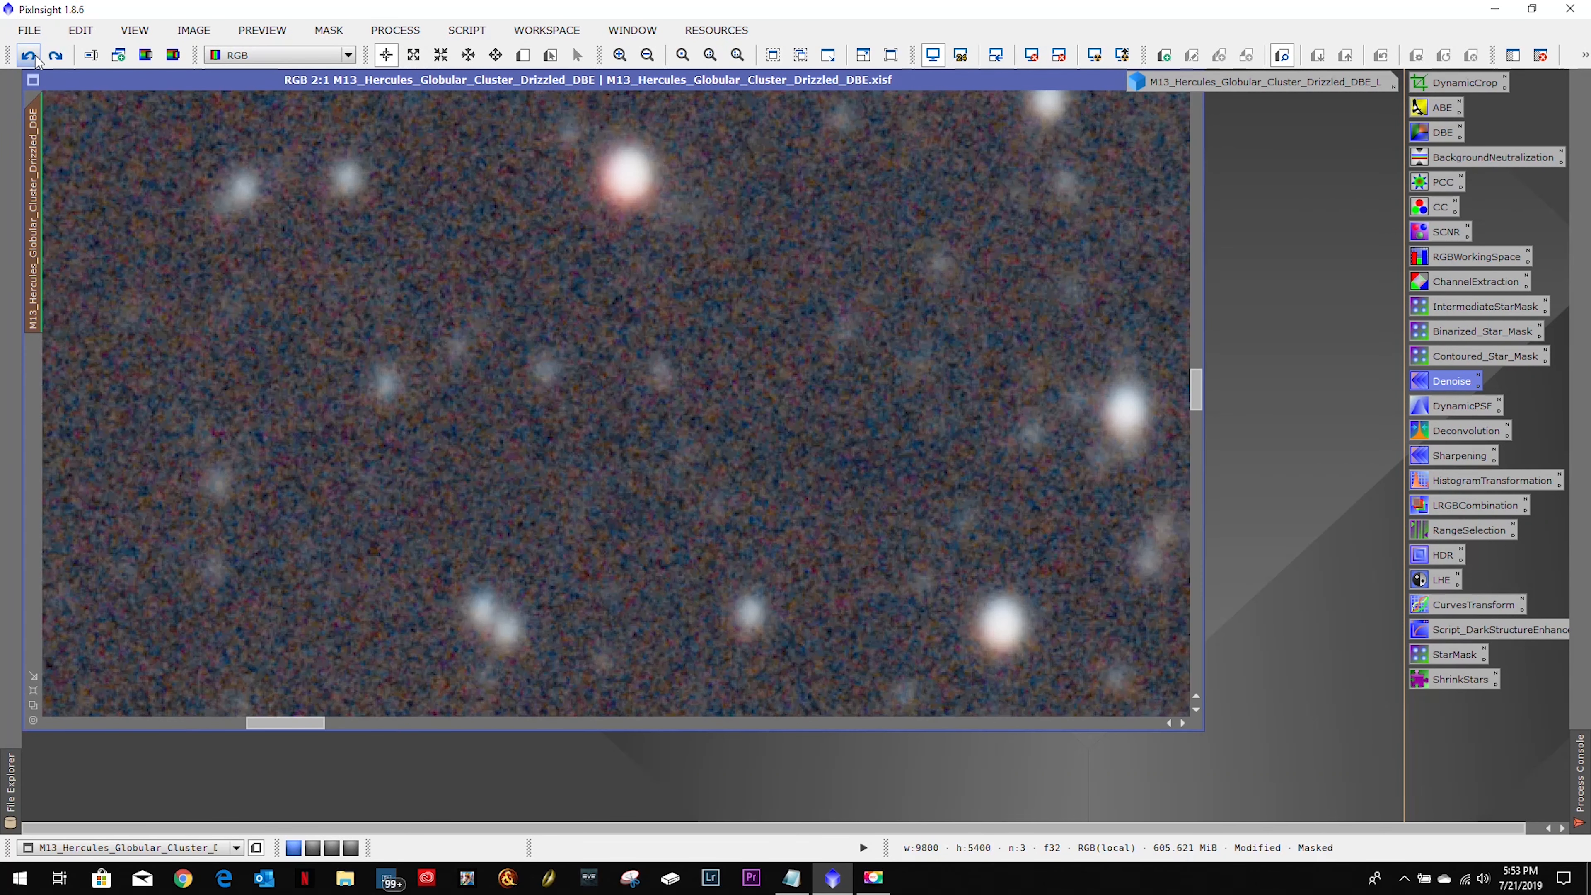
click(57, 58)
scroll(617, 404, down, 7)
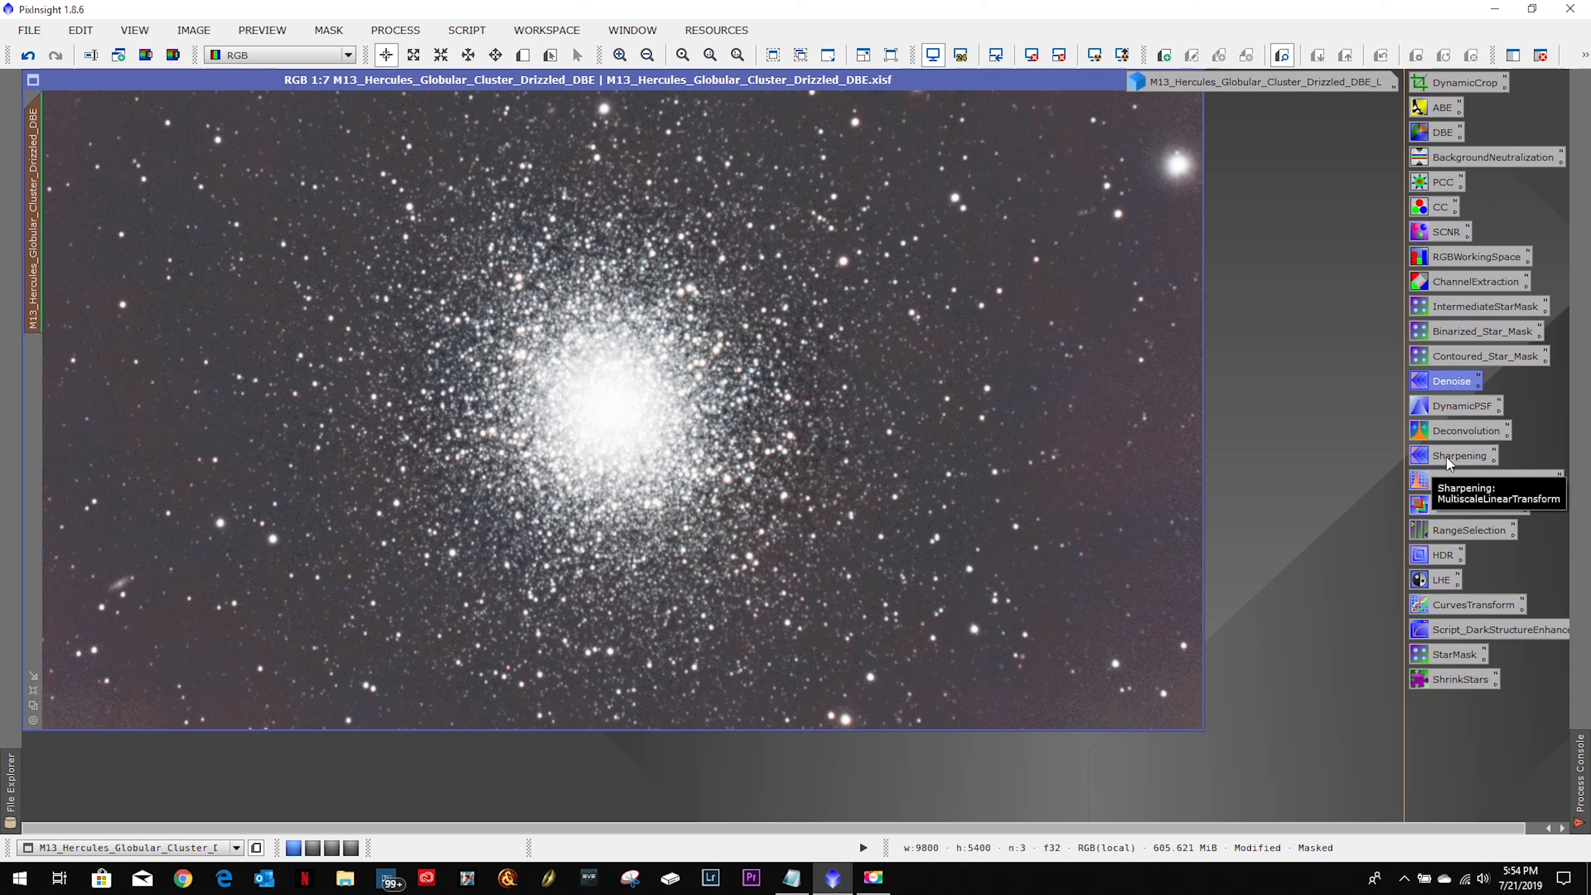
Step: Remove the luminance mask from the M13 image
right_click(32, 198)
click(328, 31)
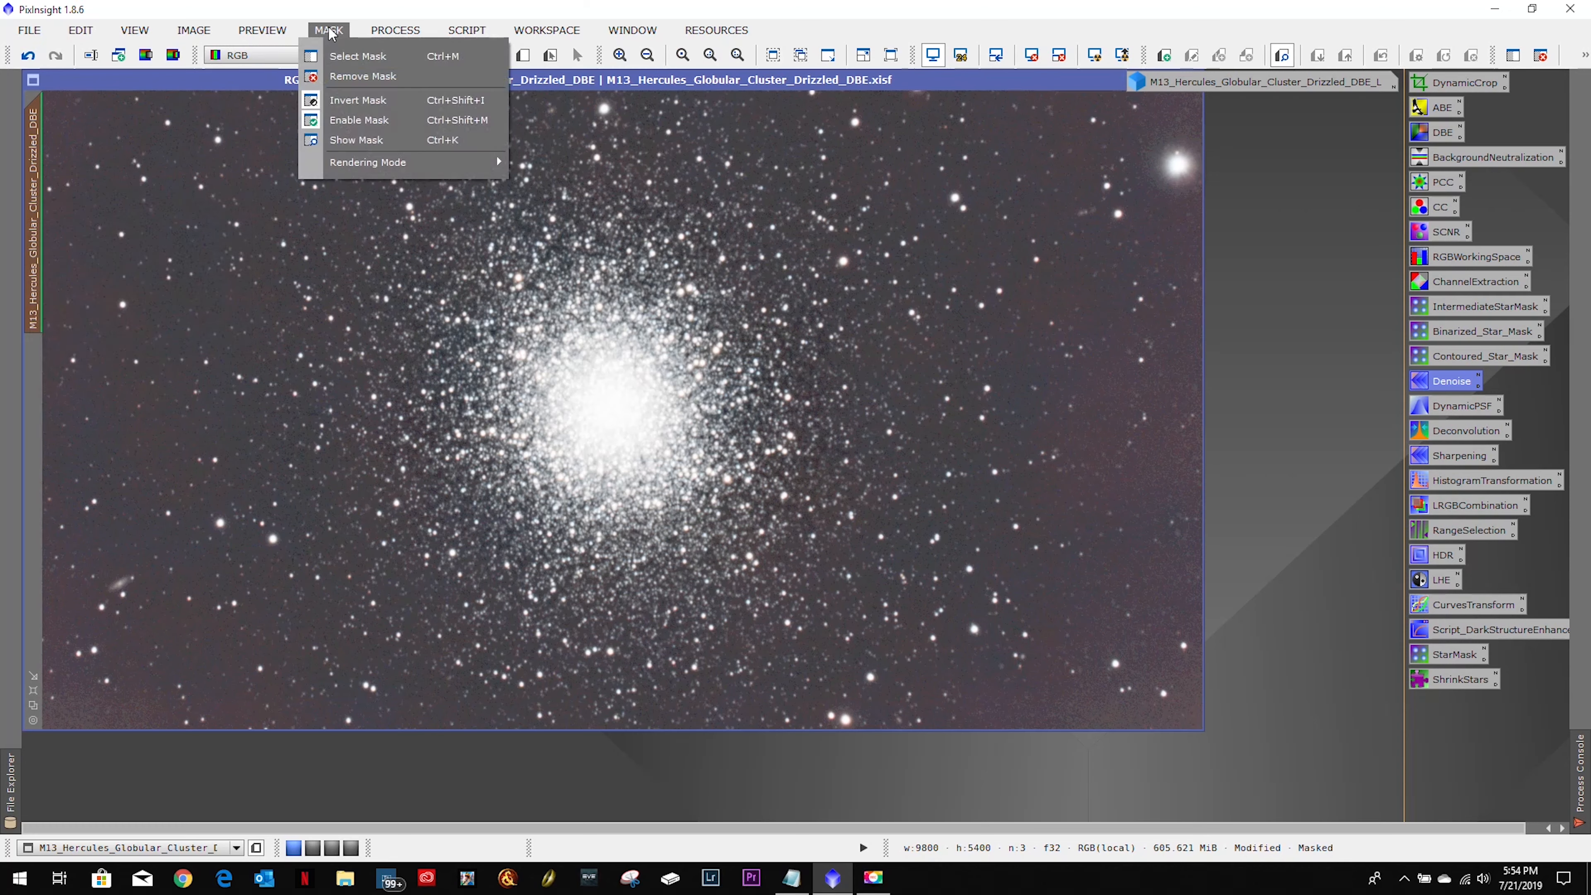
click(355, 76)
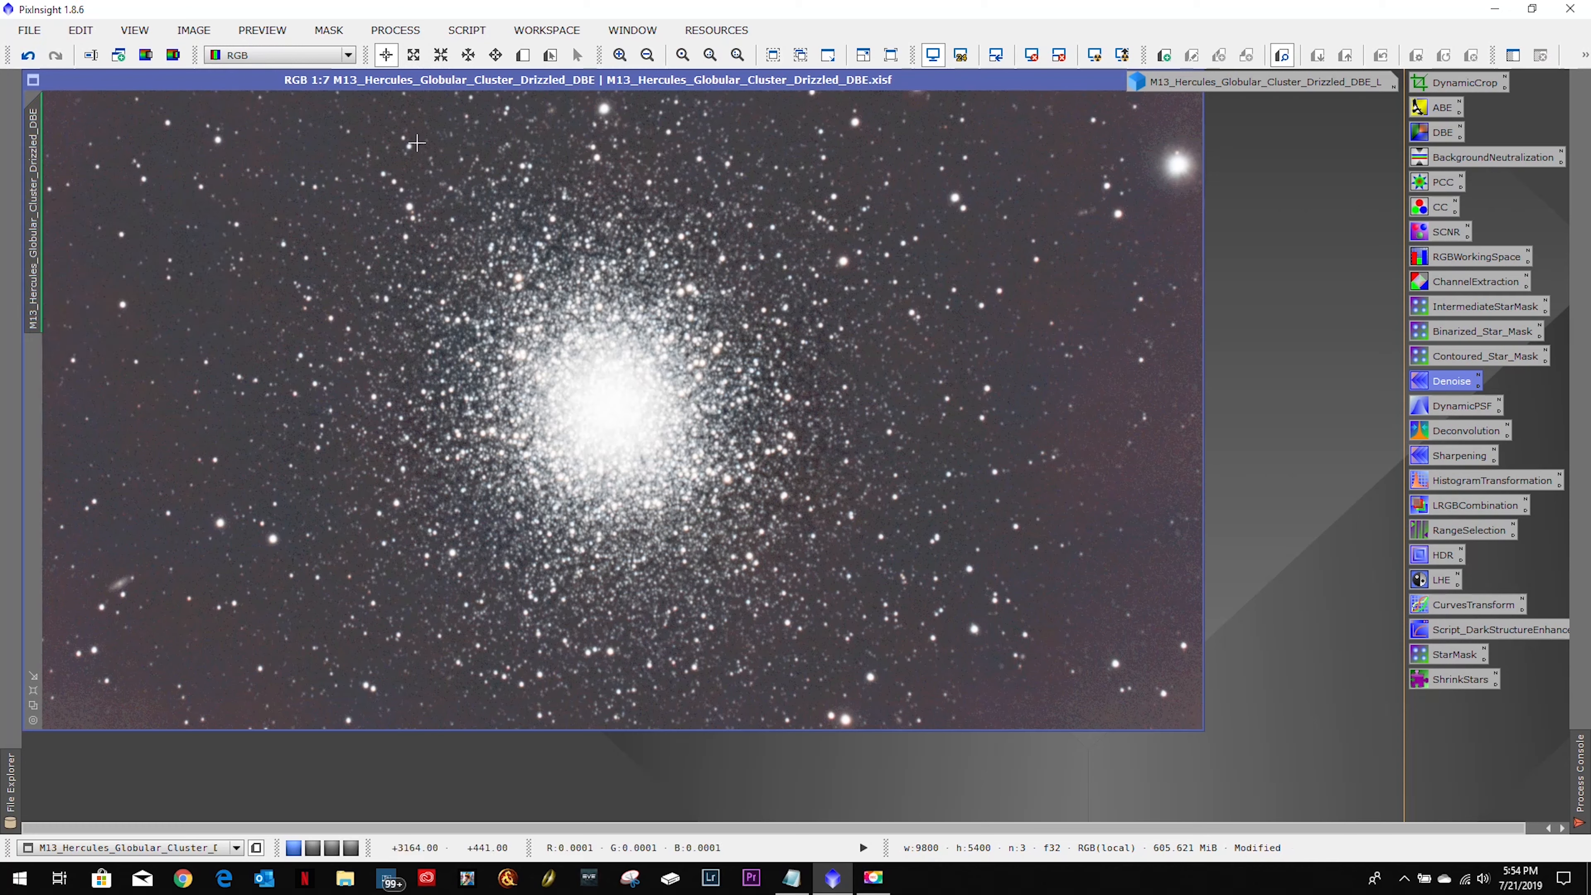
Step: Clear the M13 image's screen stretch and stretch it with HistogramTransformation, using shadows 0.00008585 and midtones 0.00181538 under a real-time preview
double_click(1464, 483)
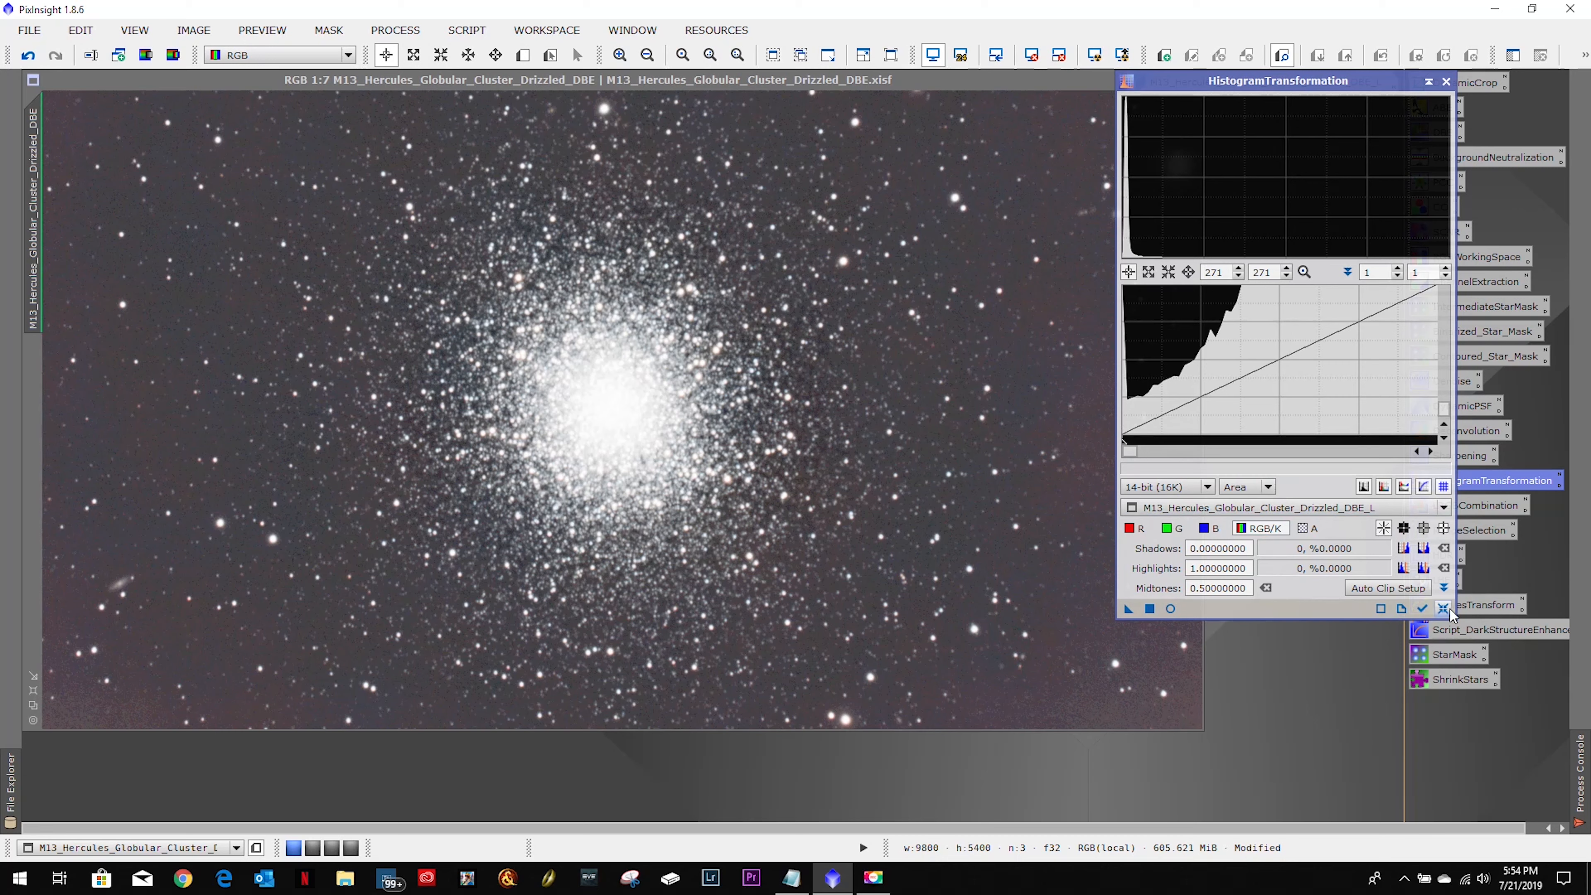
click(1319, 507)
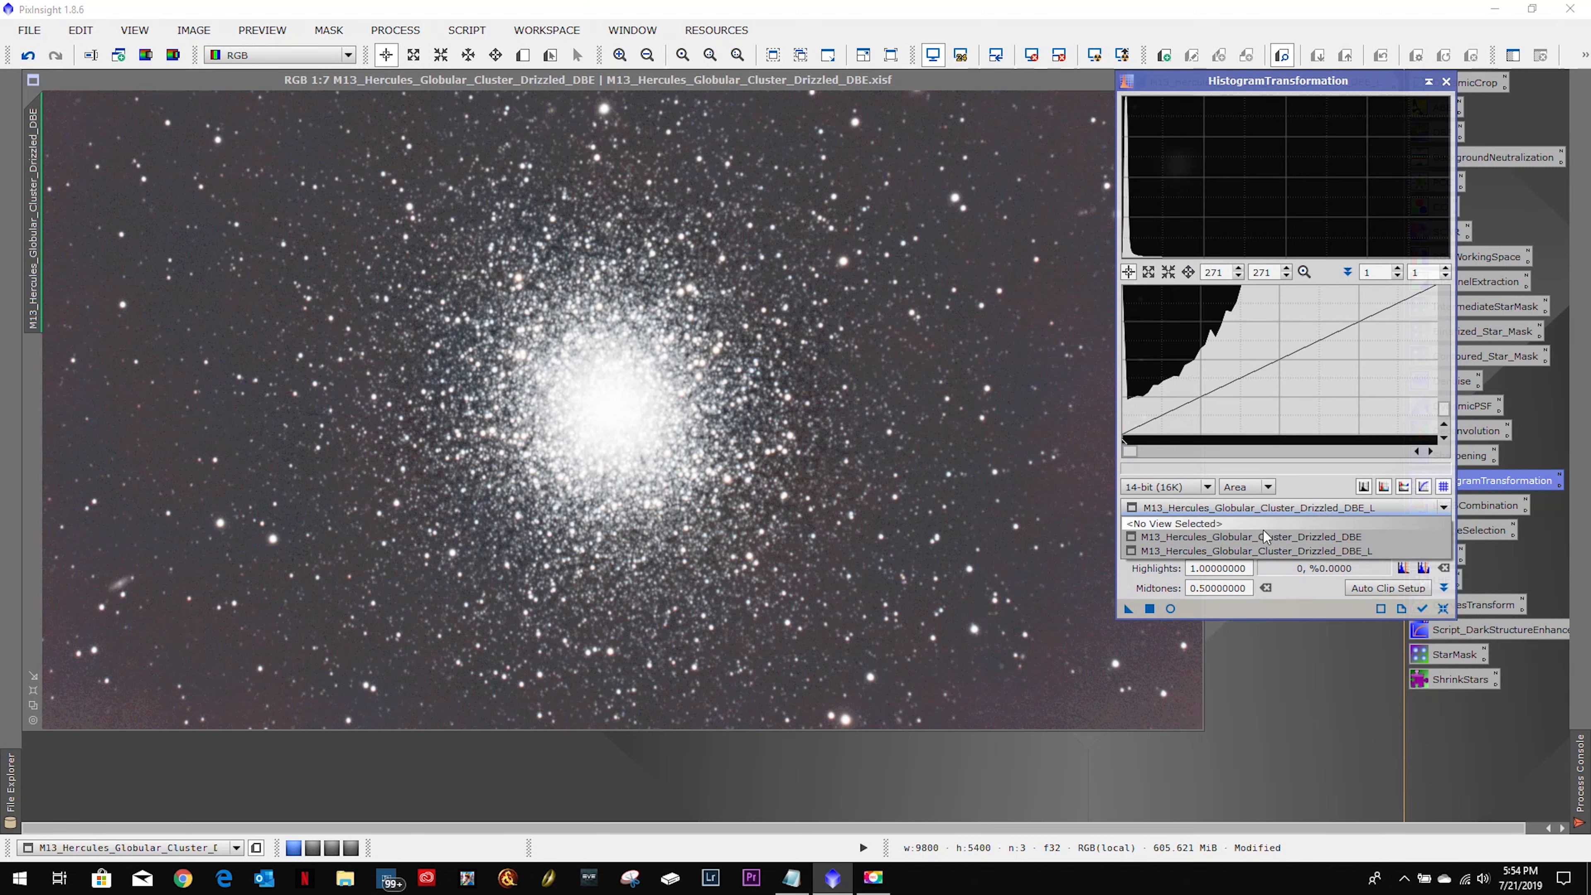
click(1250, 529)
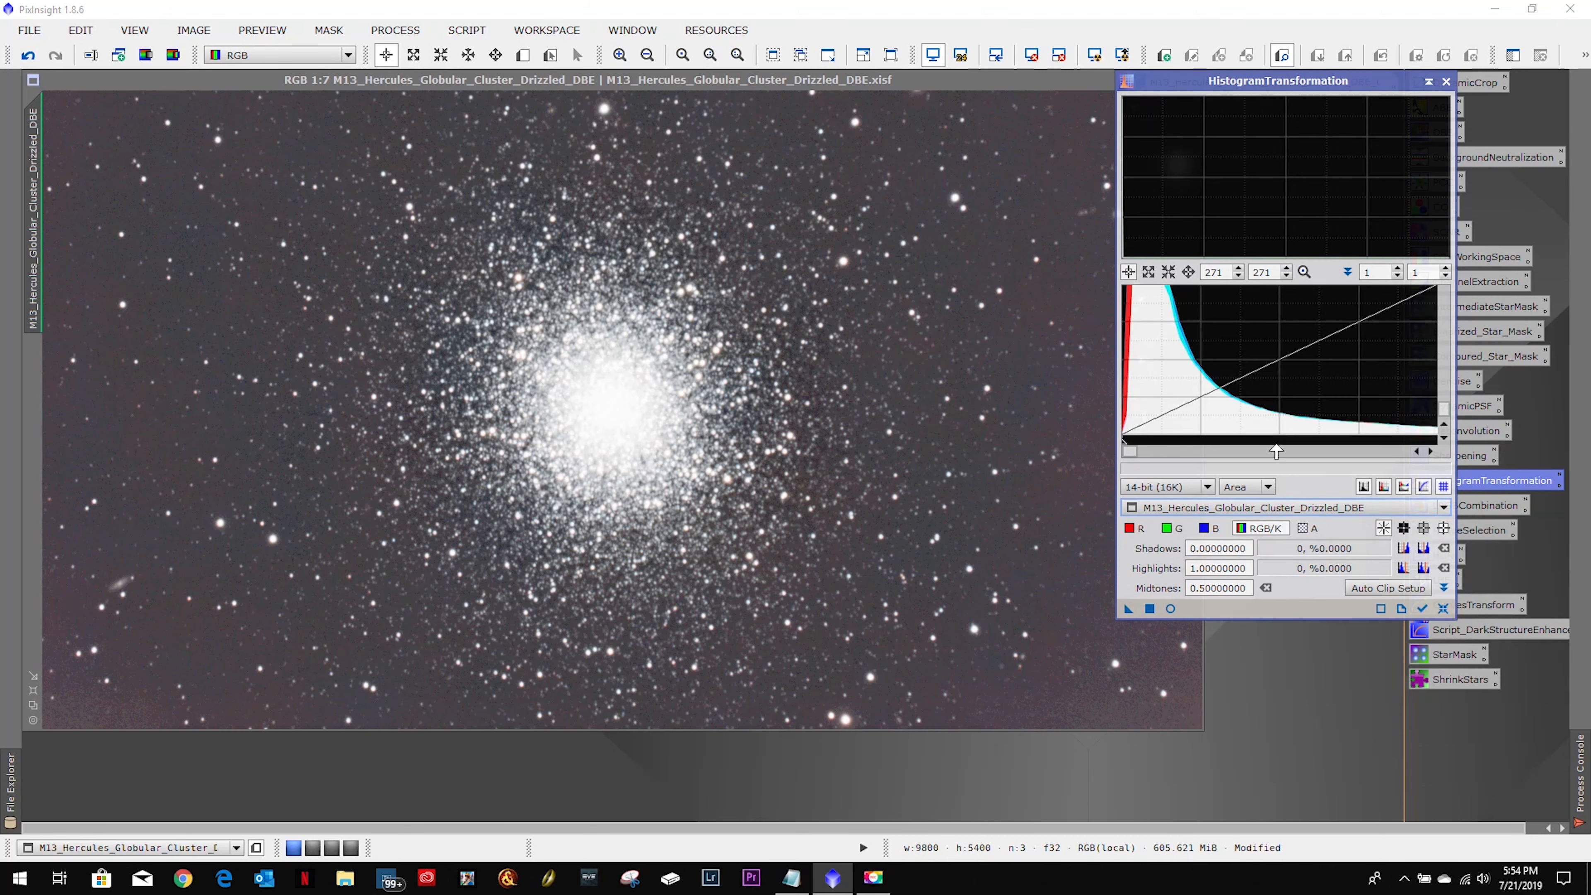
click(1308, 274)
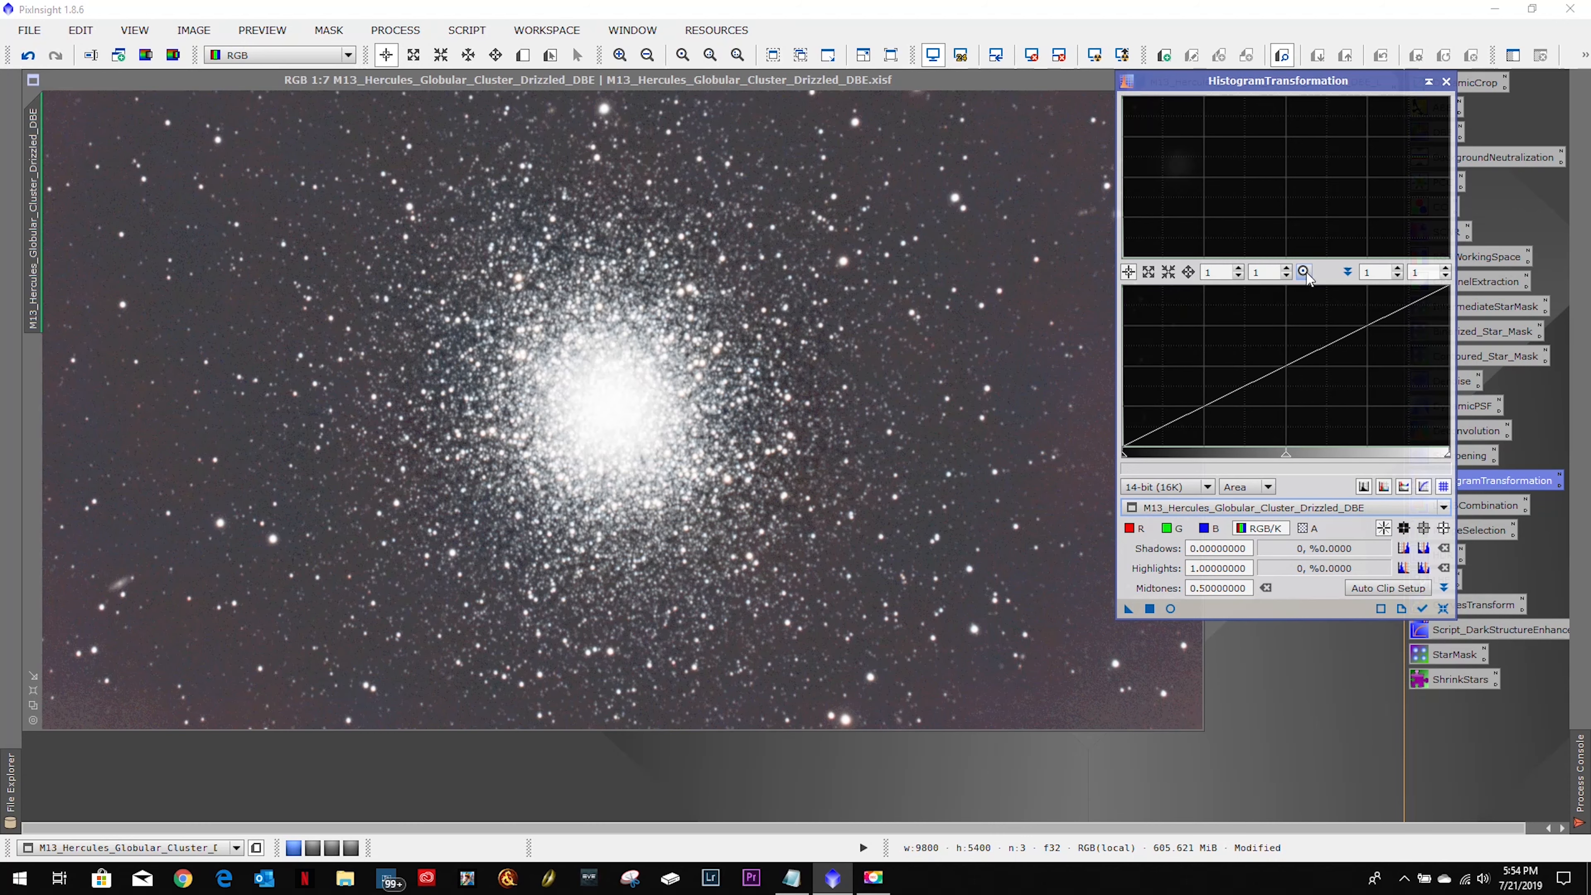
click(1032, 55)
click(1171, 609)
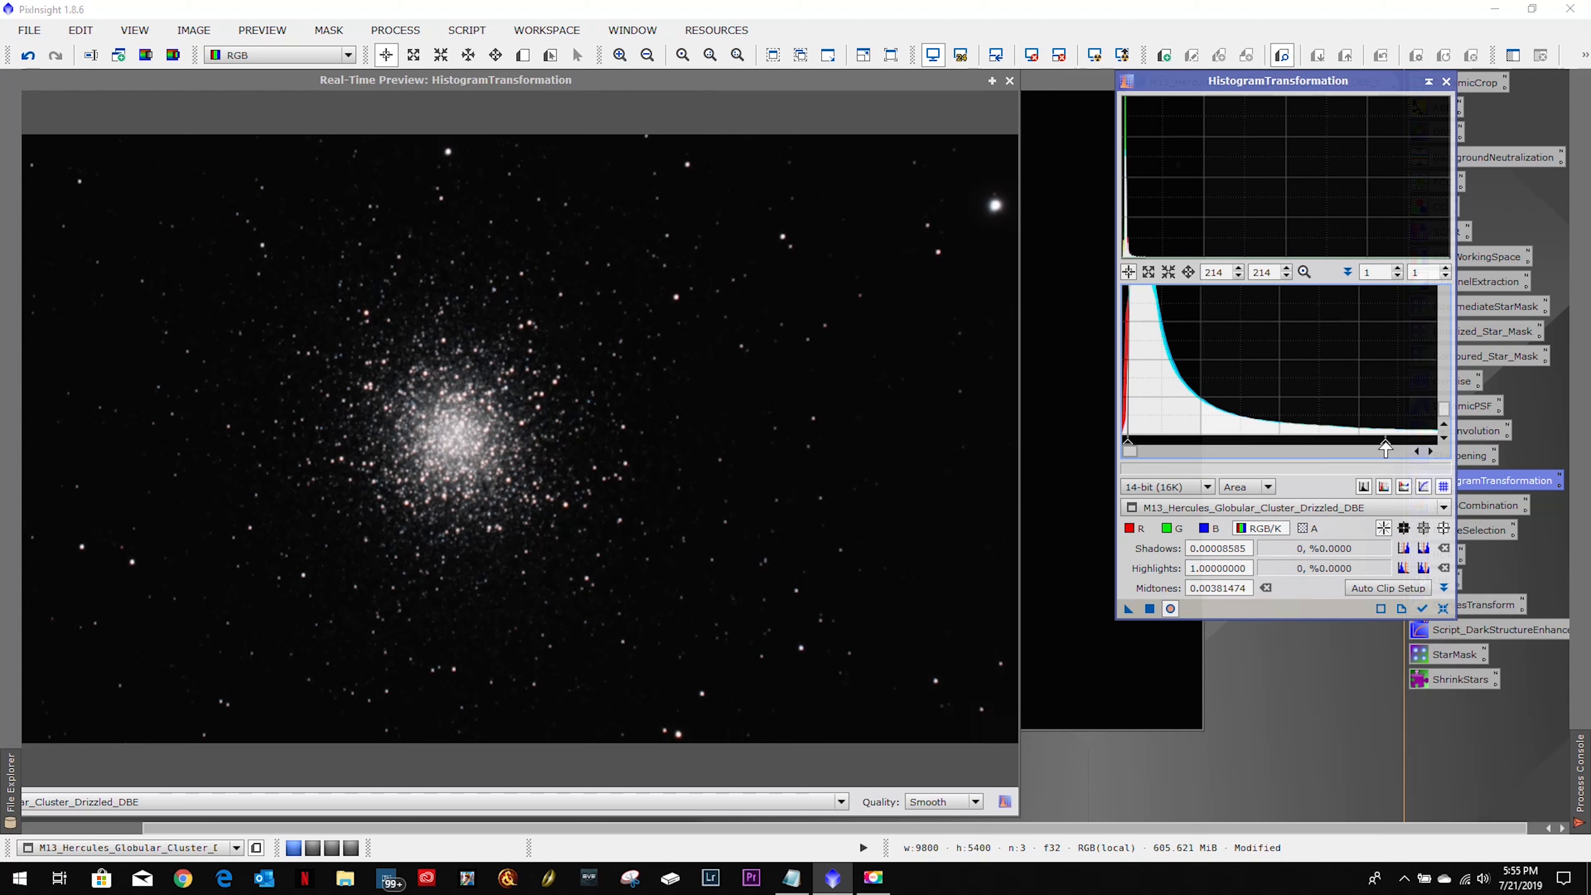
drag(1387, 445, 1250, 446)
click(1009, 81)
Step: Reset HistogramTransformation, apply a second stretch to the M13 image with midtones 0.25822785, and close the preview and the process
click(1304, 272)
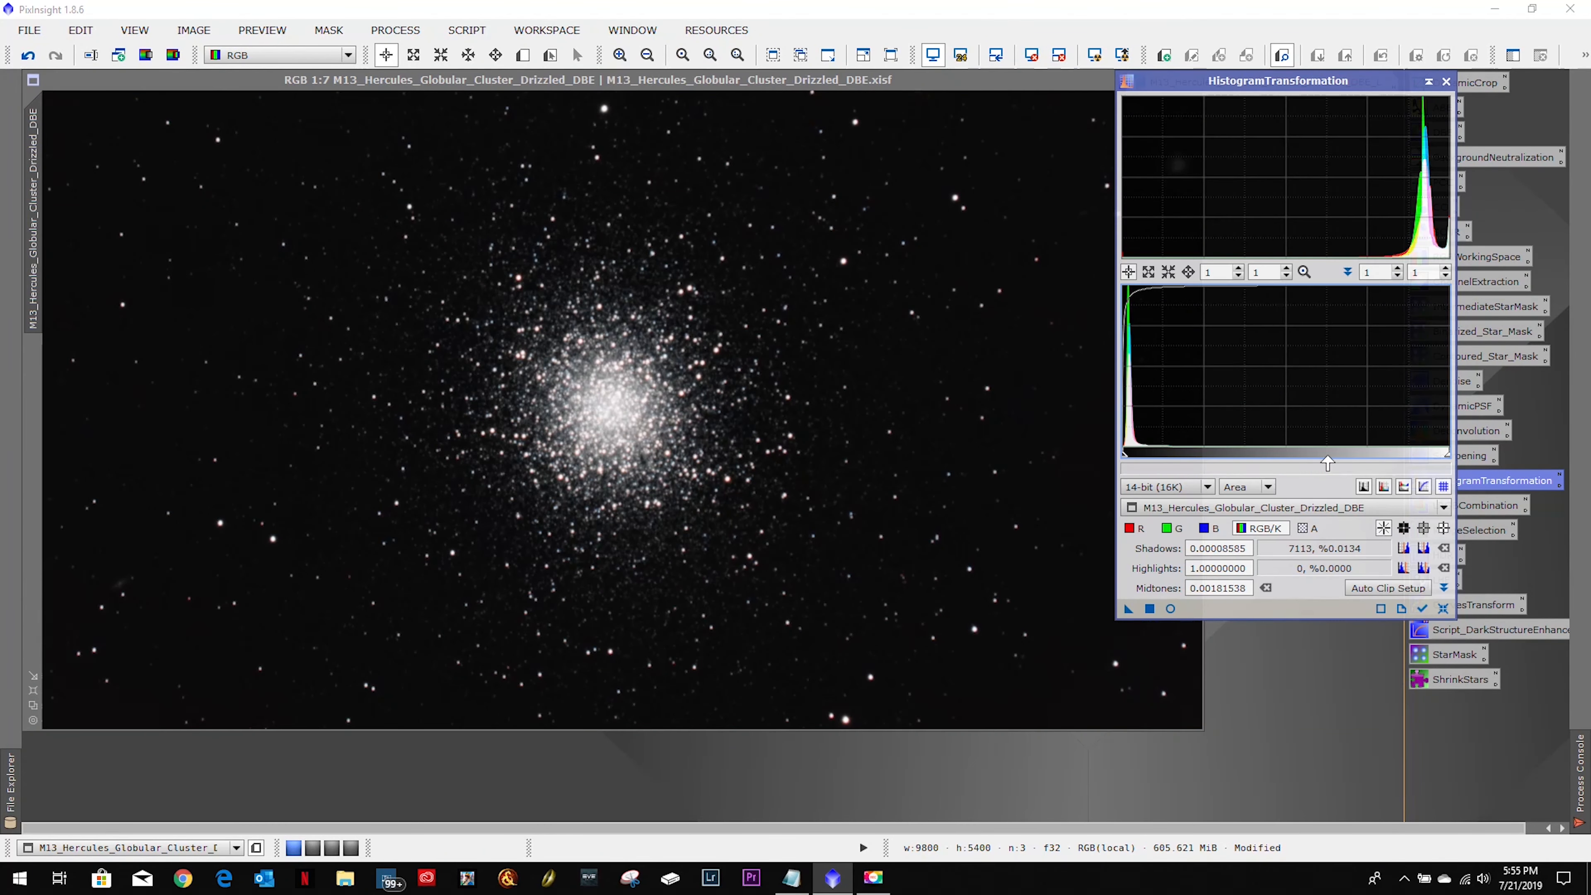
mouse_move(1449, 453)
mouse_down()
mouse_move(1187, 458)
mouse_move(1449, 458)
mouse_up()
click(1443, 609)
click(1170, 609)
drag(1286, 454, 1207, 454)
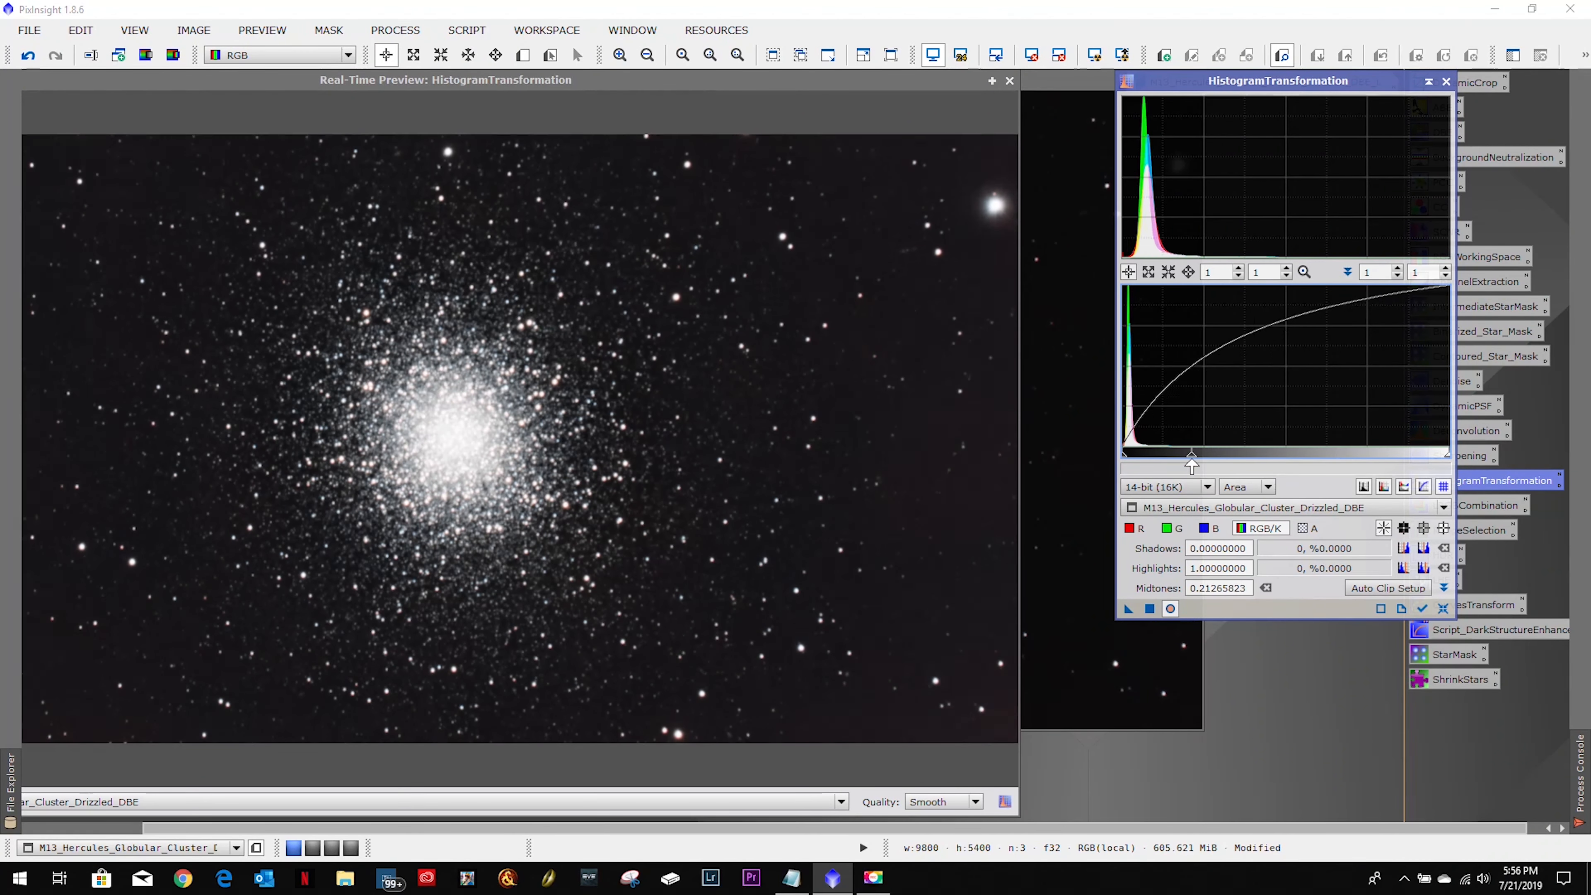
click(1150, 609)
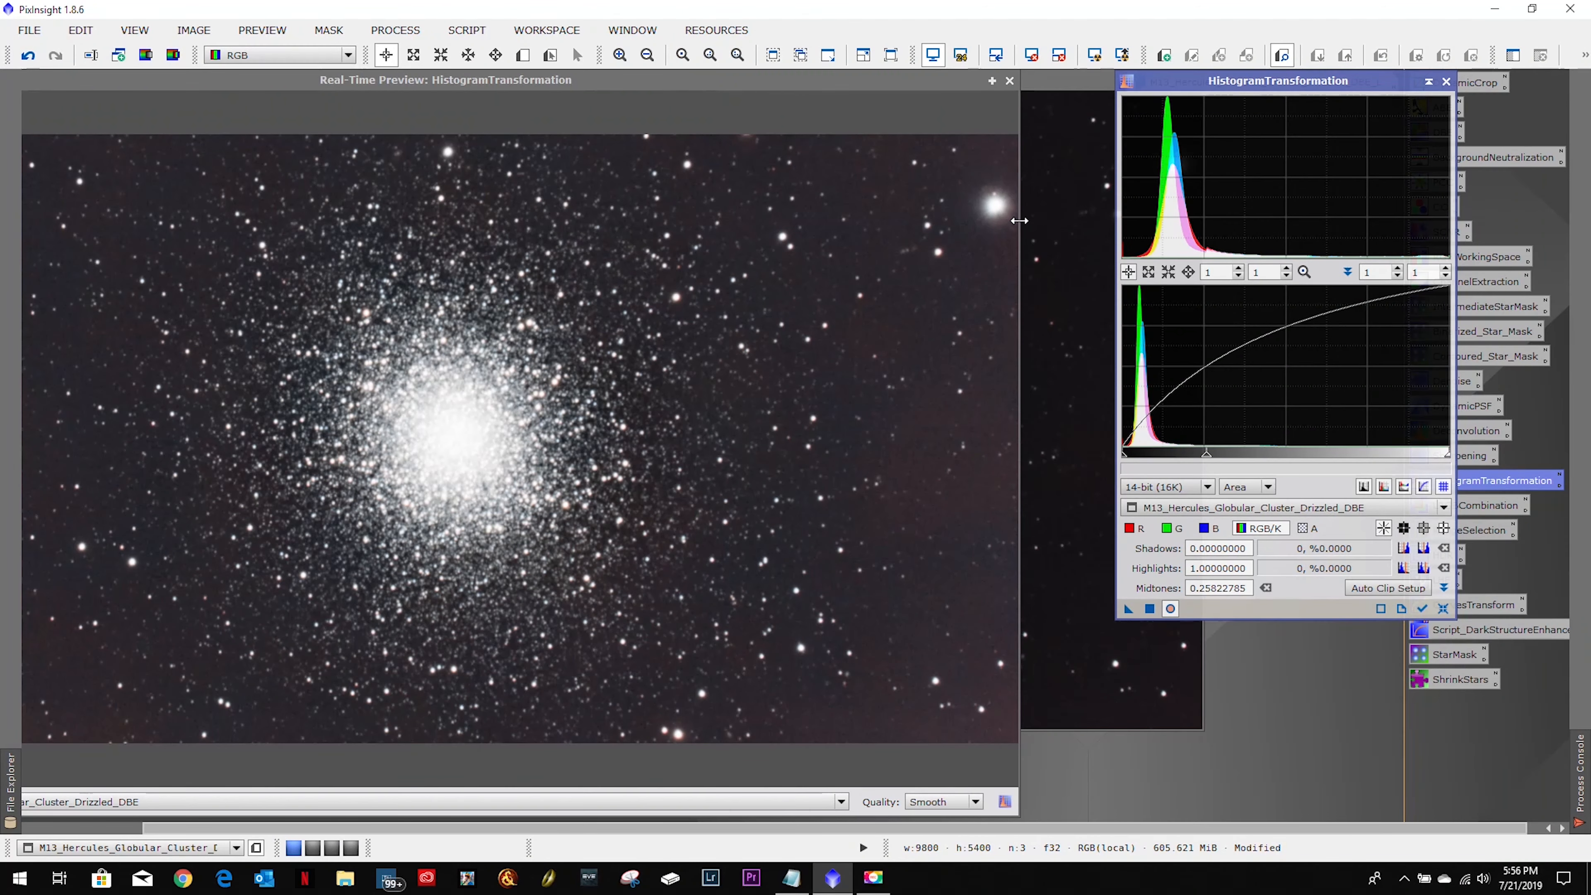
click(1010, 80)
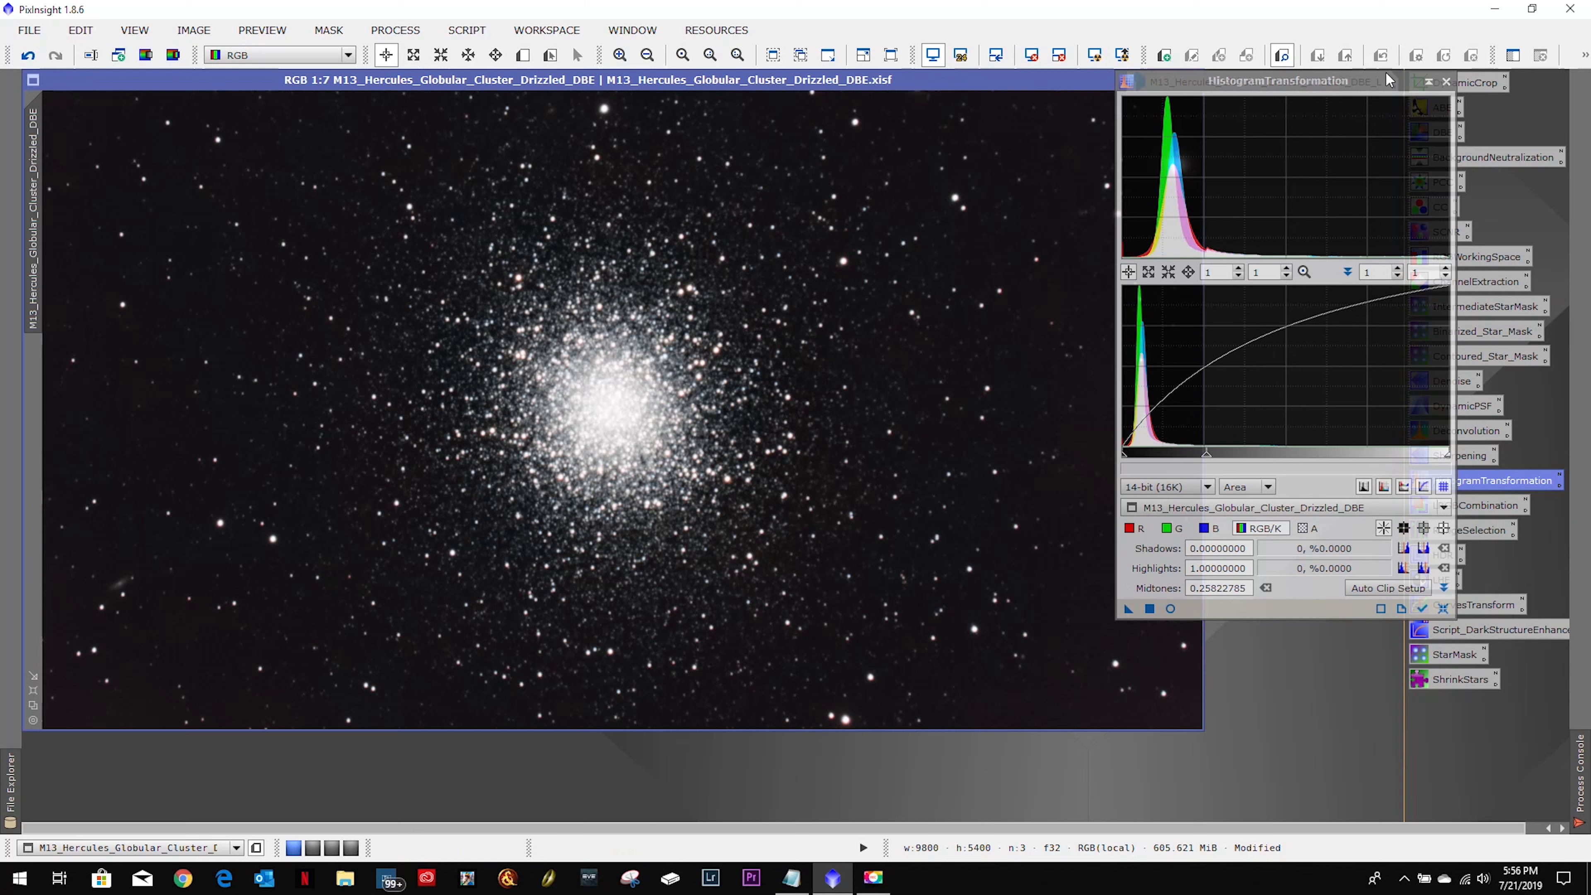
click(1446, 82)
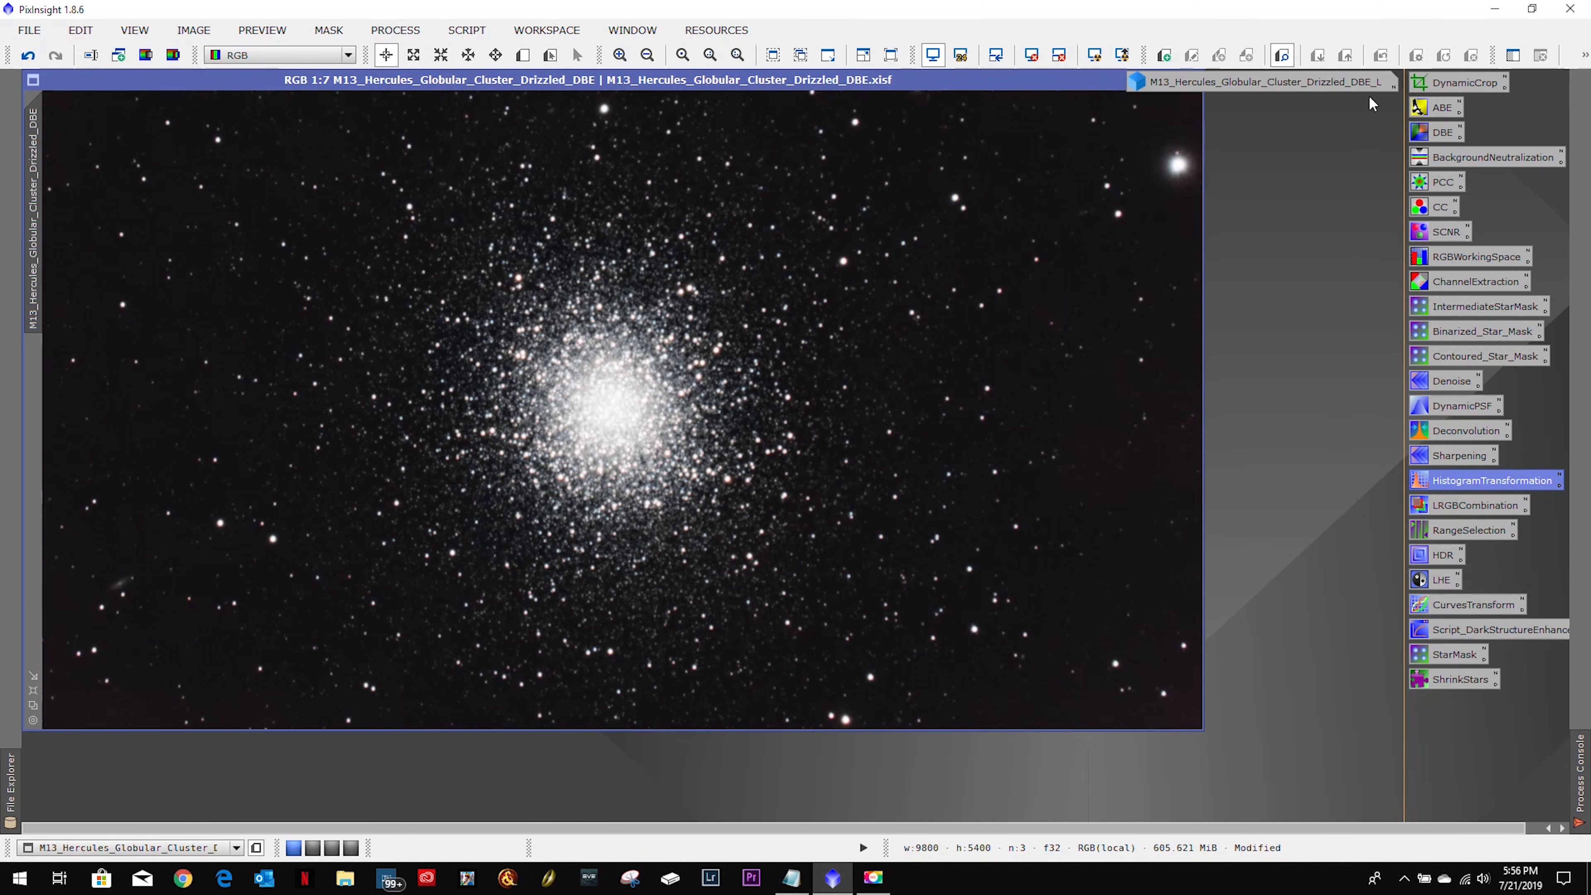
Step: Restore the minimized luminance image M13_Hercules_Globular_Cluster_Drizzled_DBE_L and close it without saving, breaking its mask references
double_click(1351, 85)
click(1391, 80)
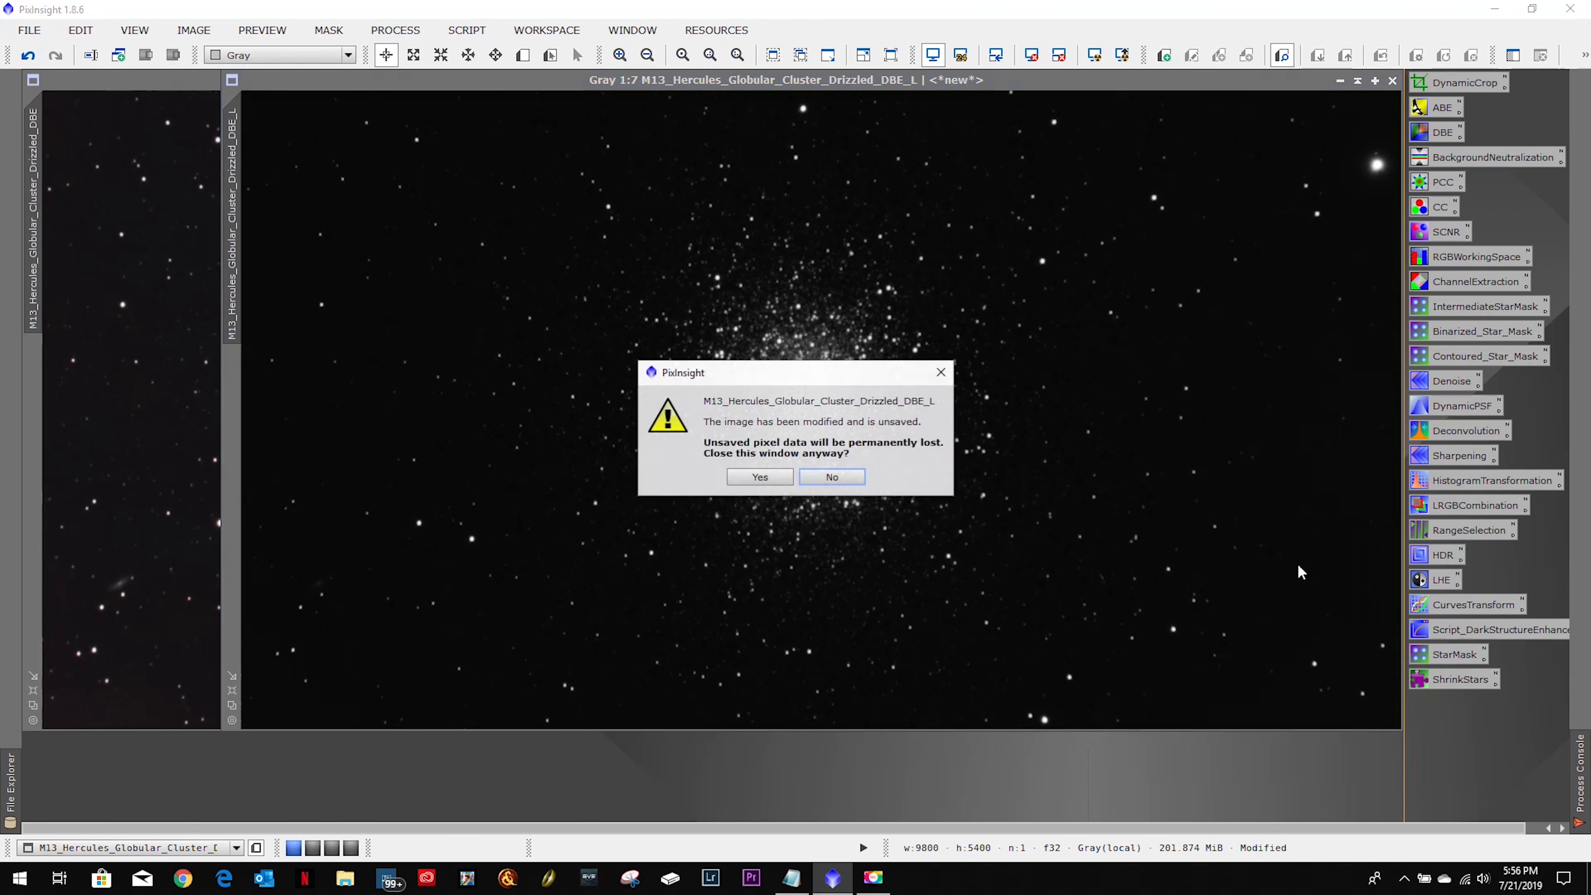
click(744, 481)
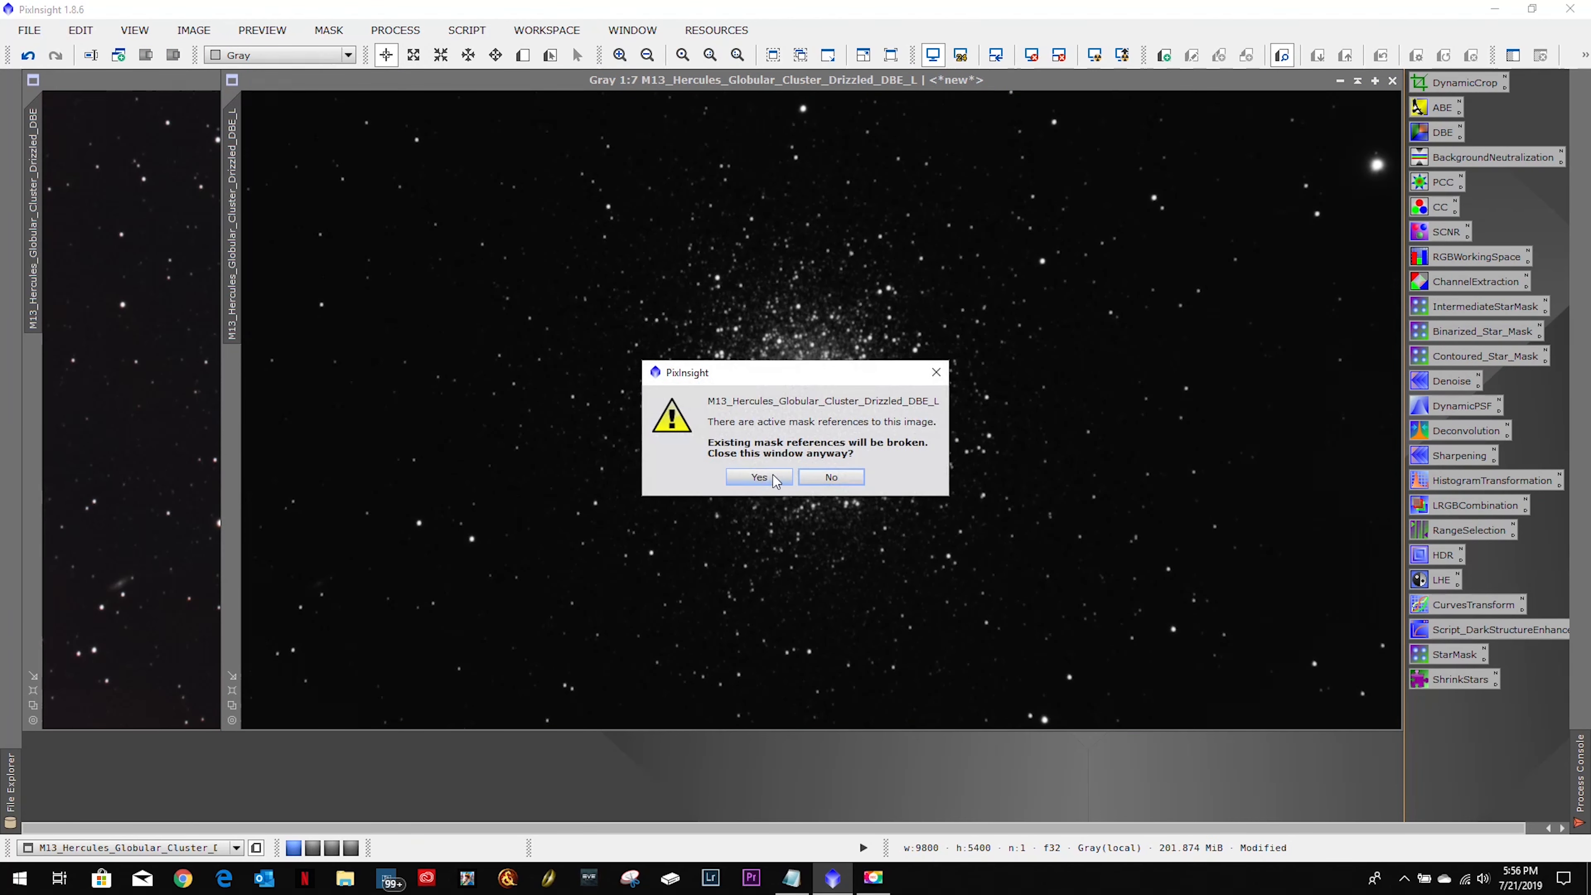
click(745, 482)
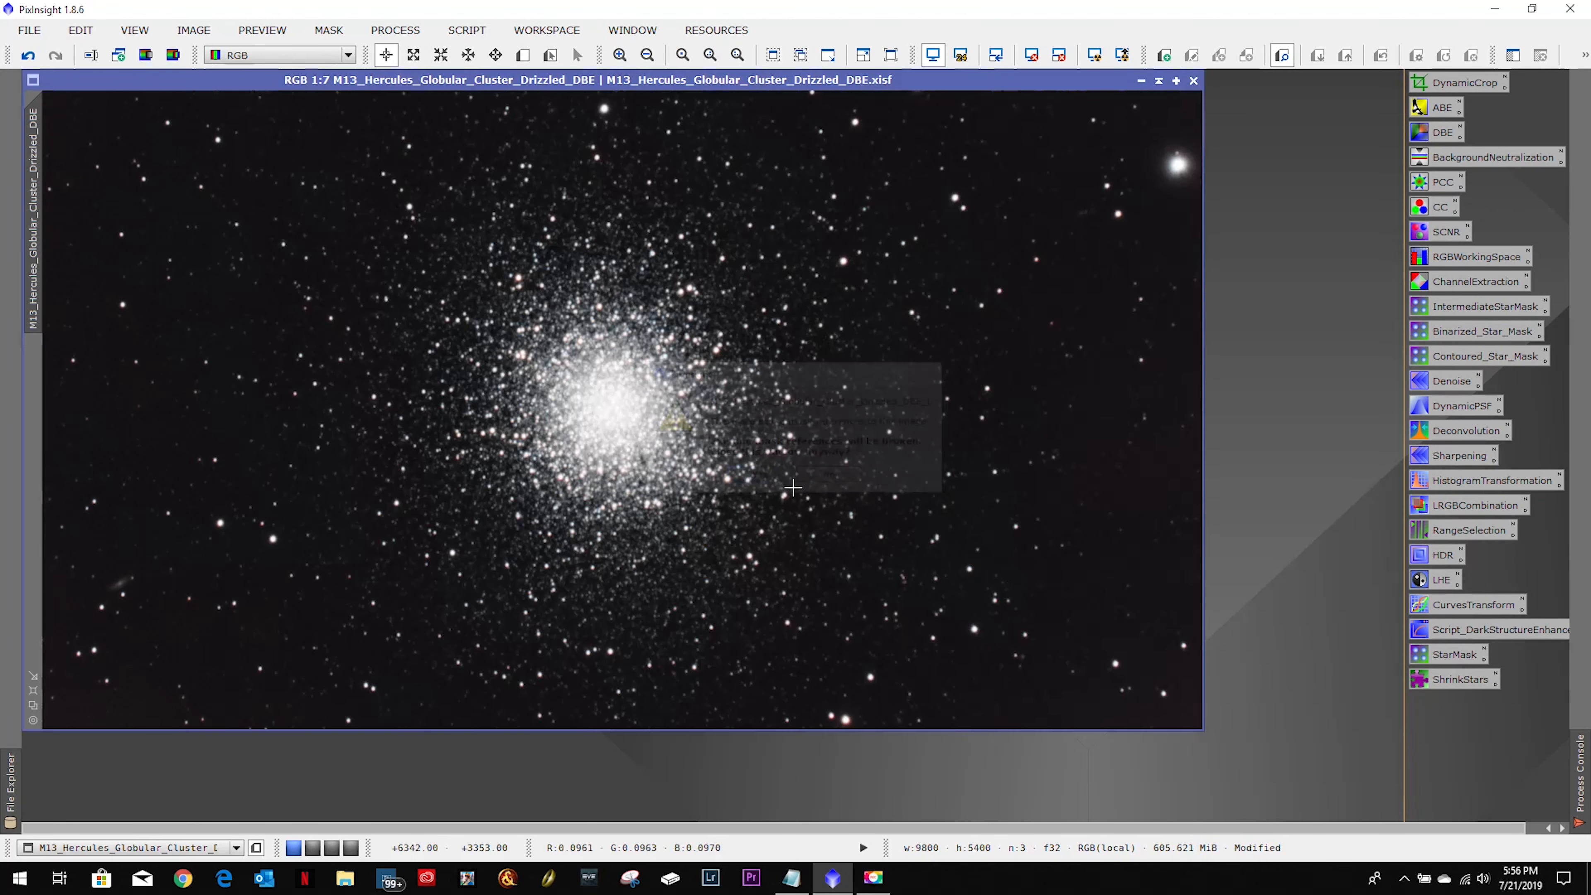
Step: Try to apply LRGBCombination with only the L channel, lightness 0.500 and saturation 0.300, to the M13 image, and close the process
double_click(1456, 507)
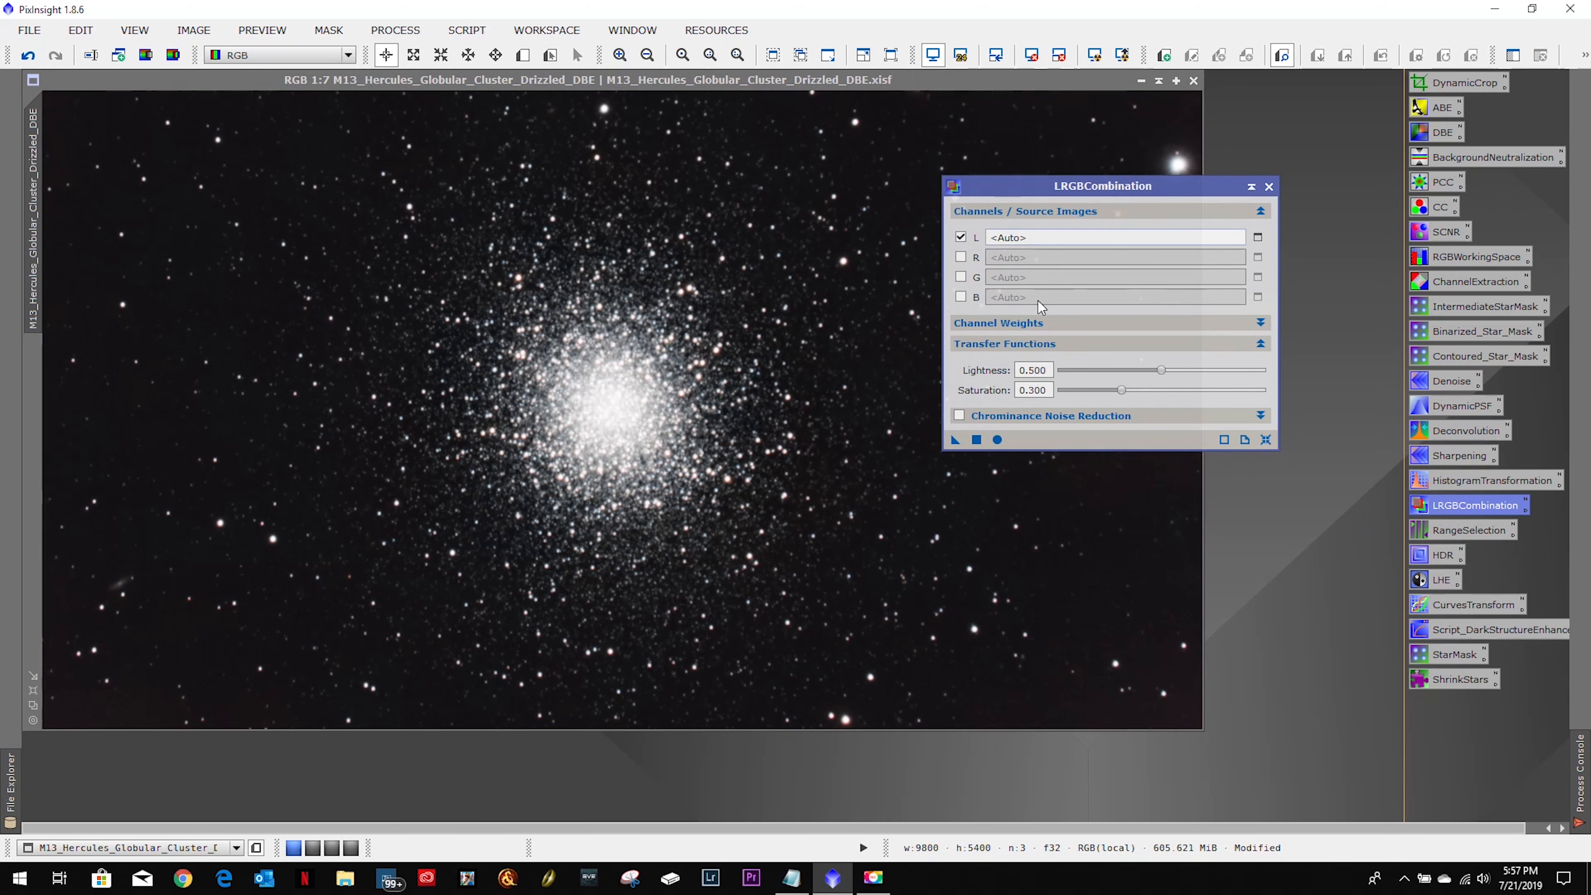
click(997, 439)
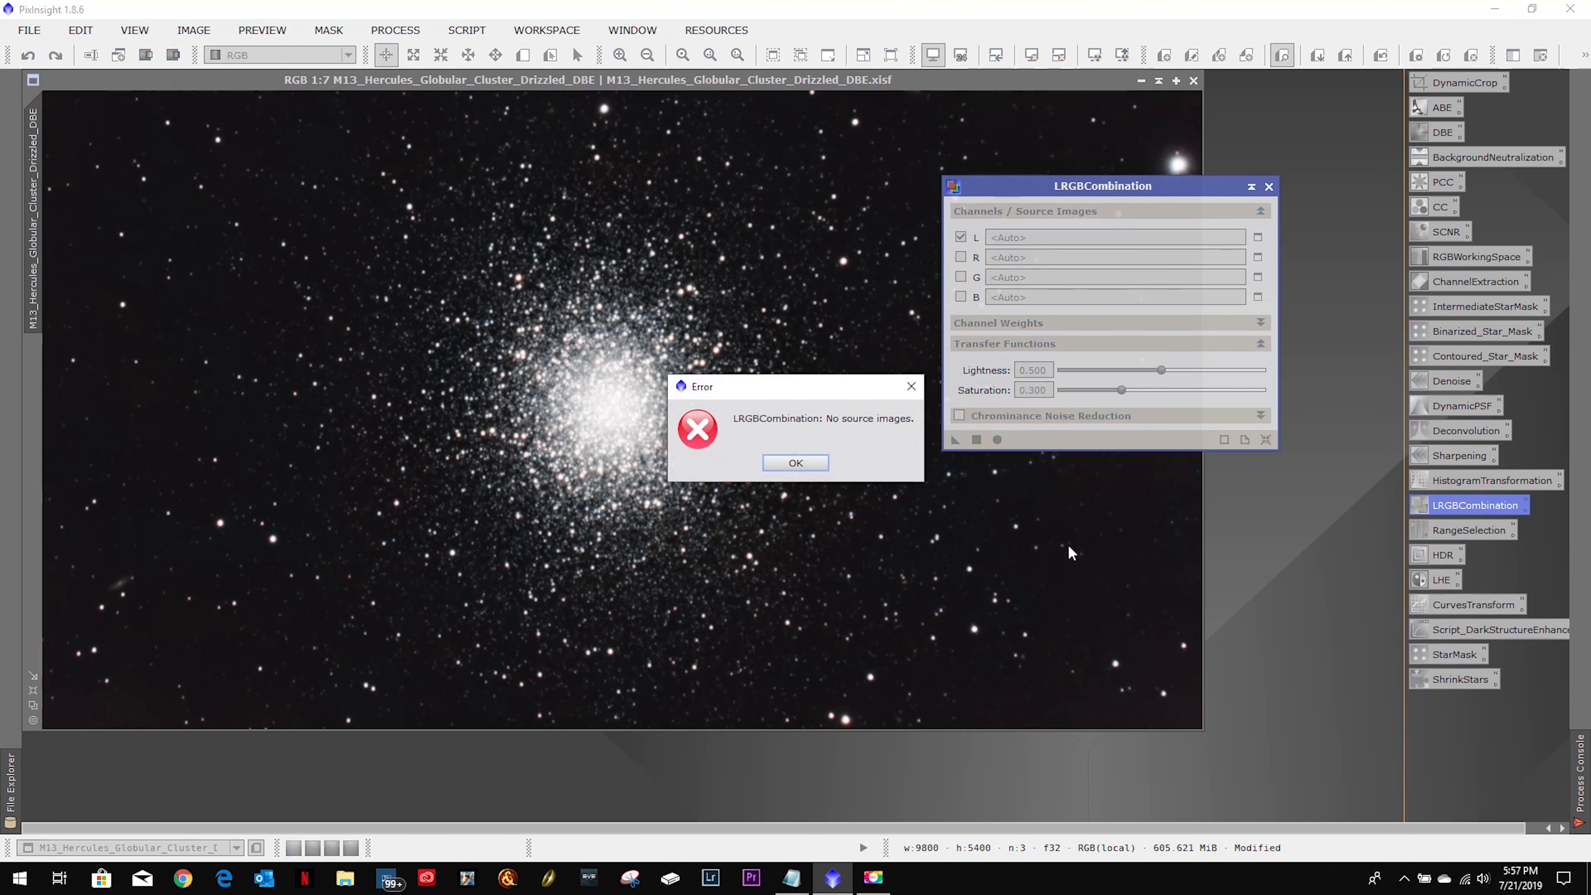
click(795, 463)
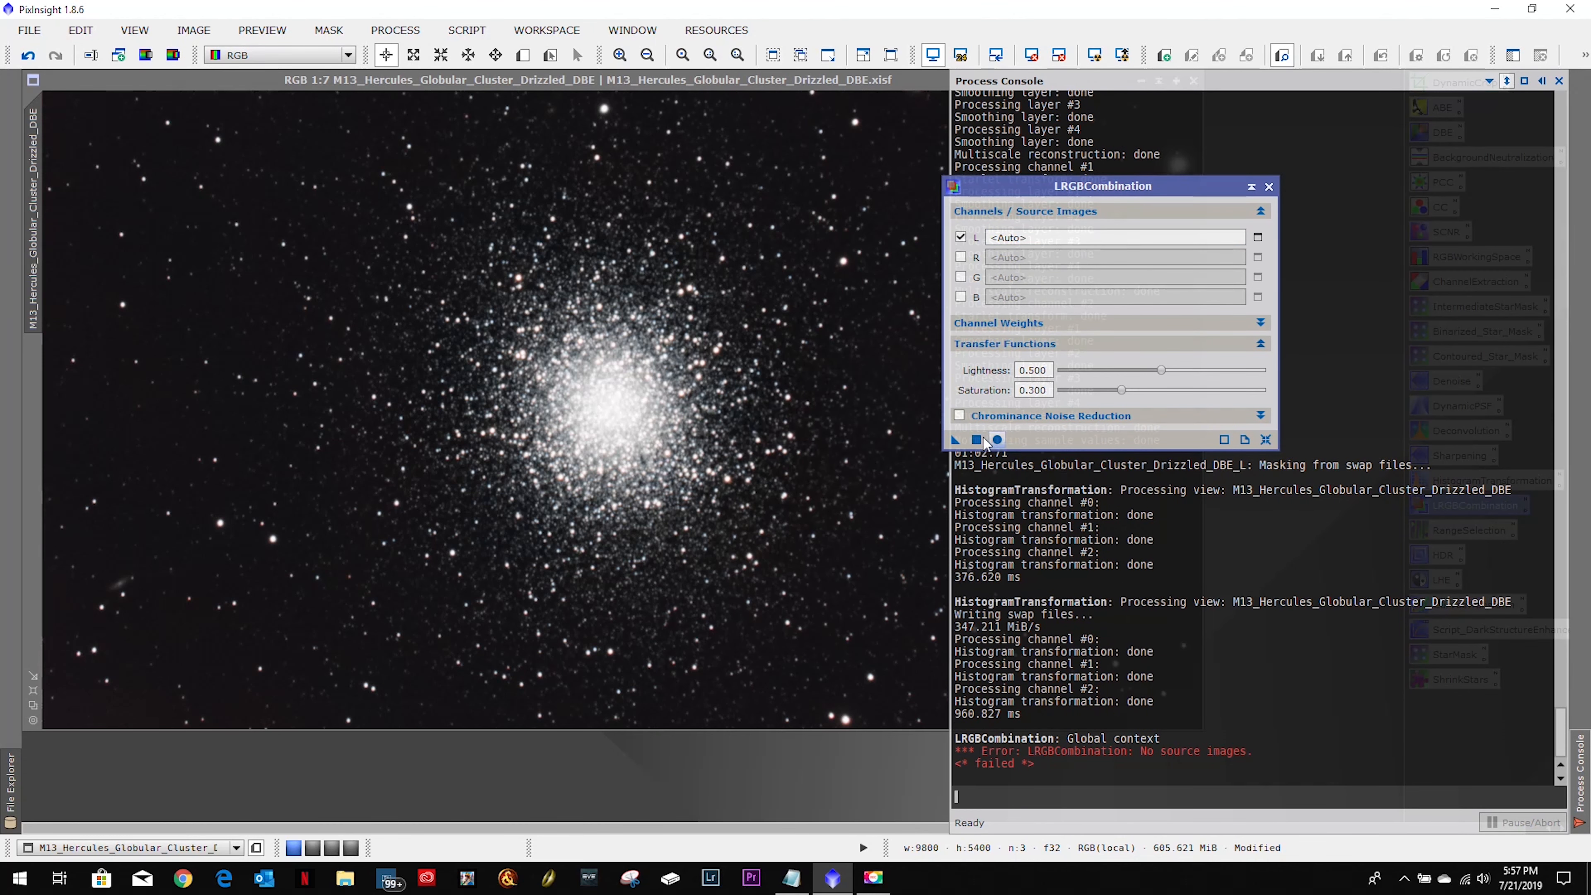
drag(955, 440, 756, 444)
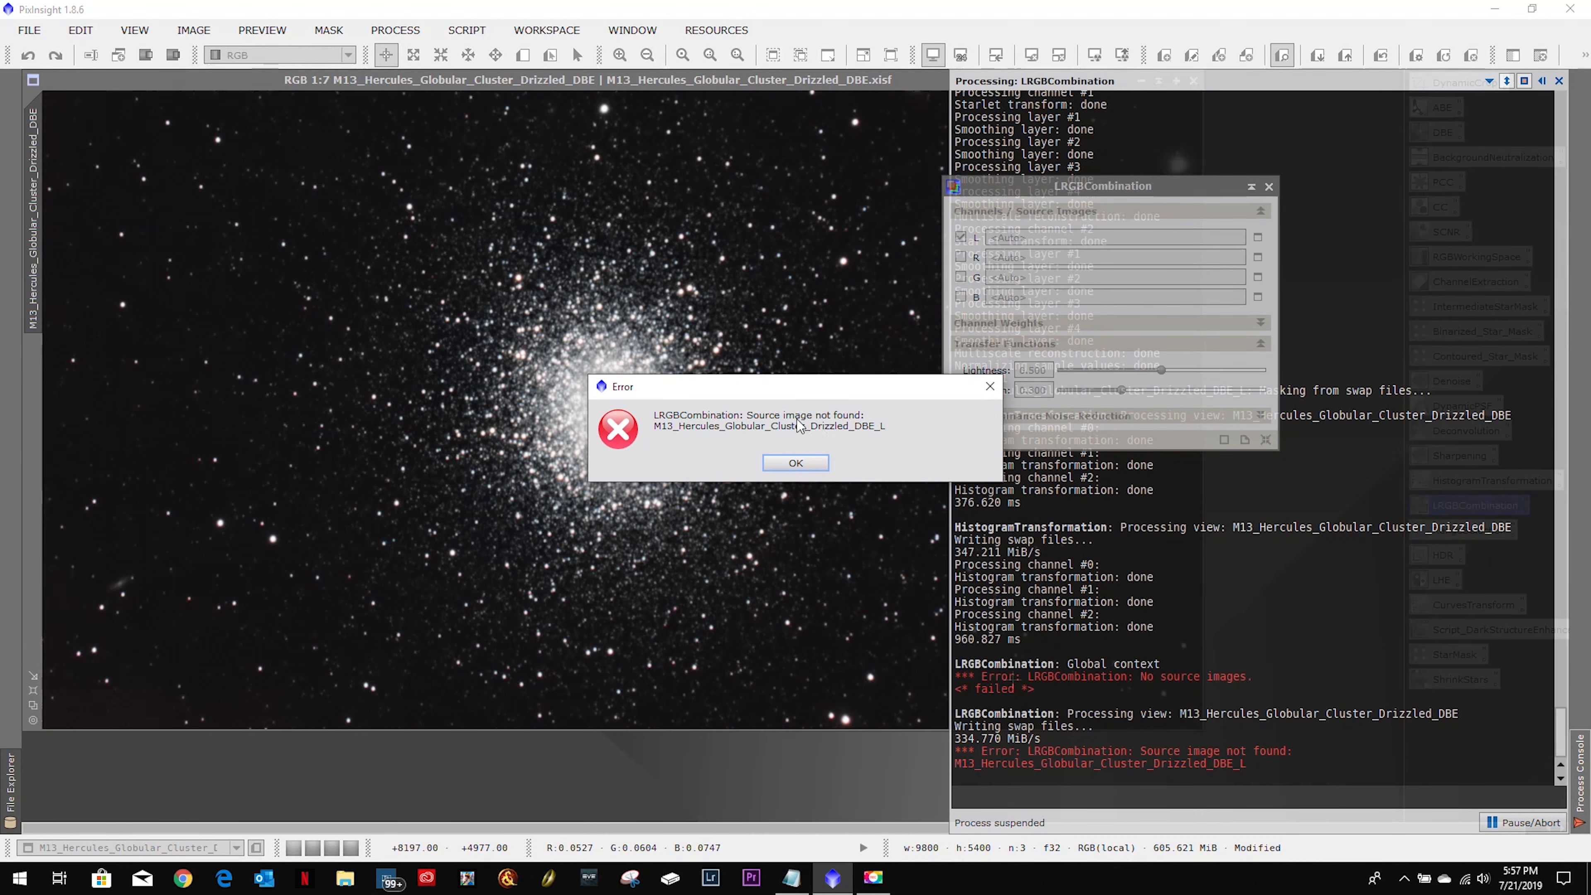
click(794, 464)
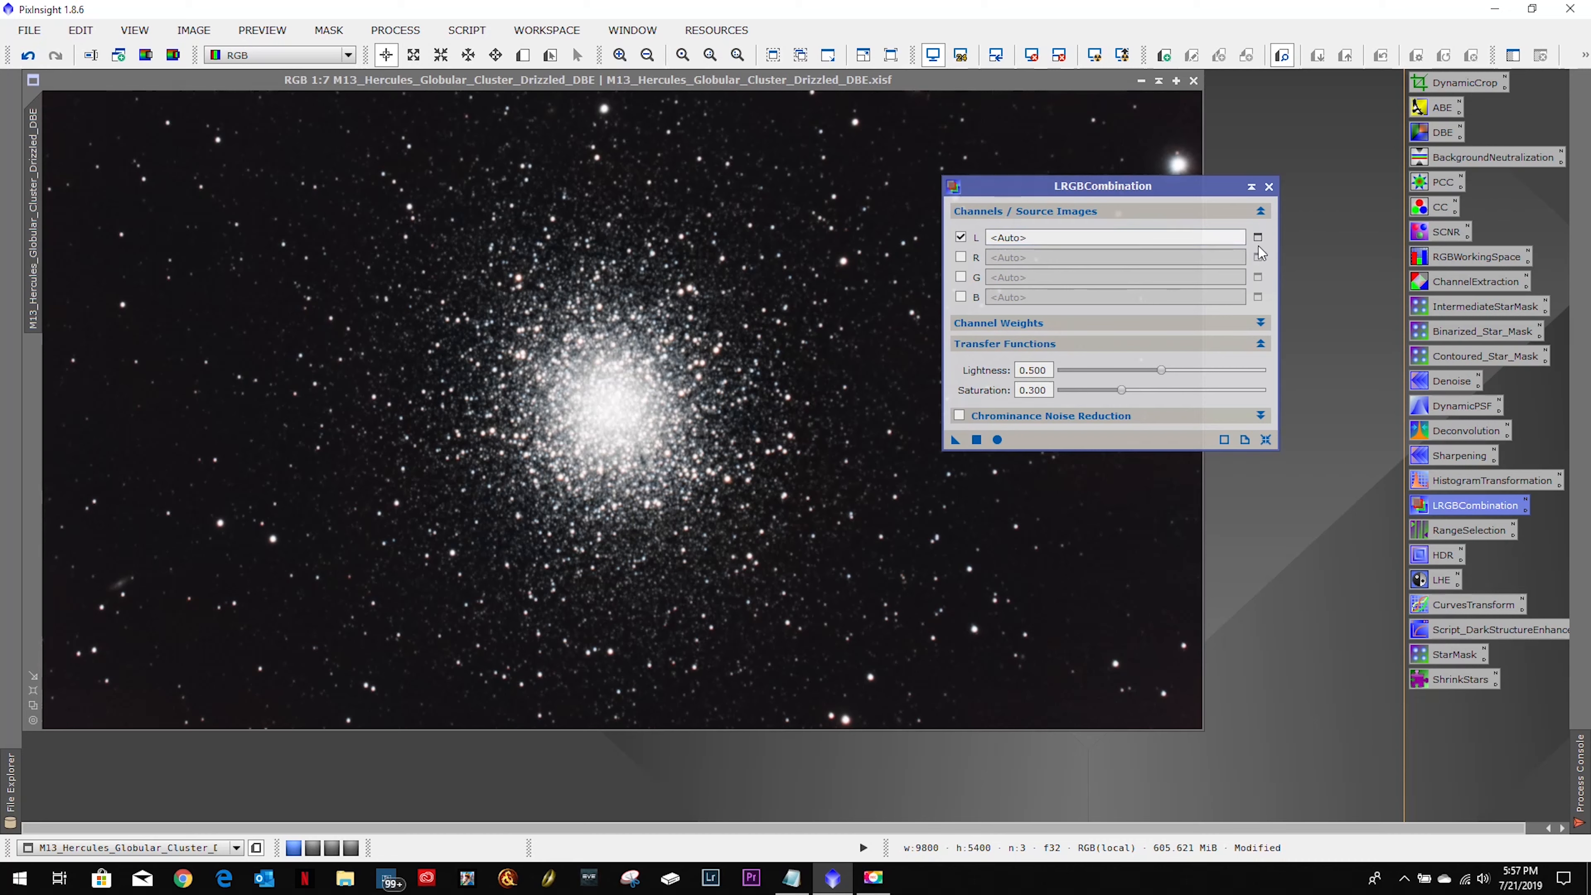
click(1266, 187)
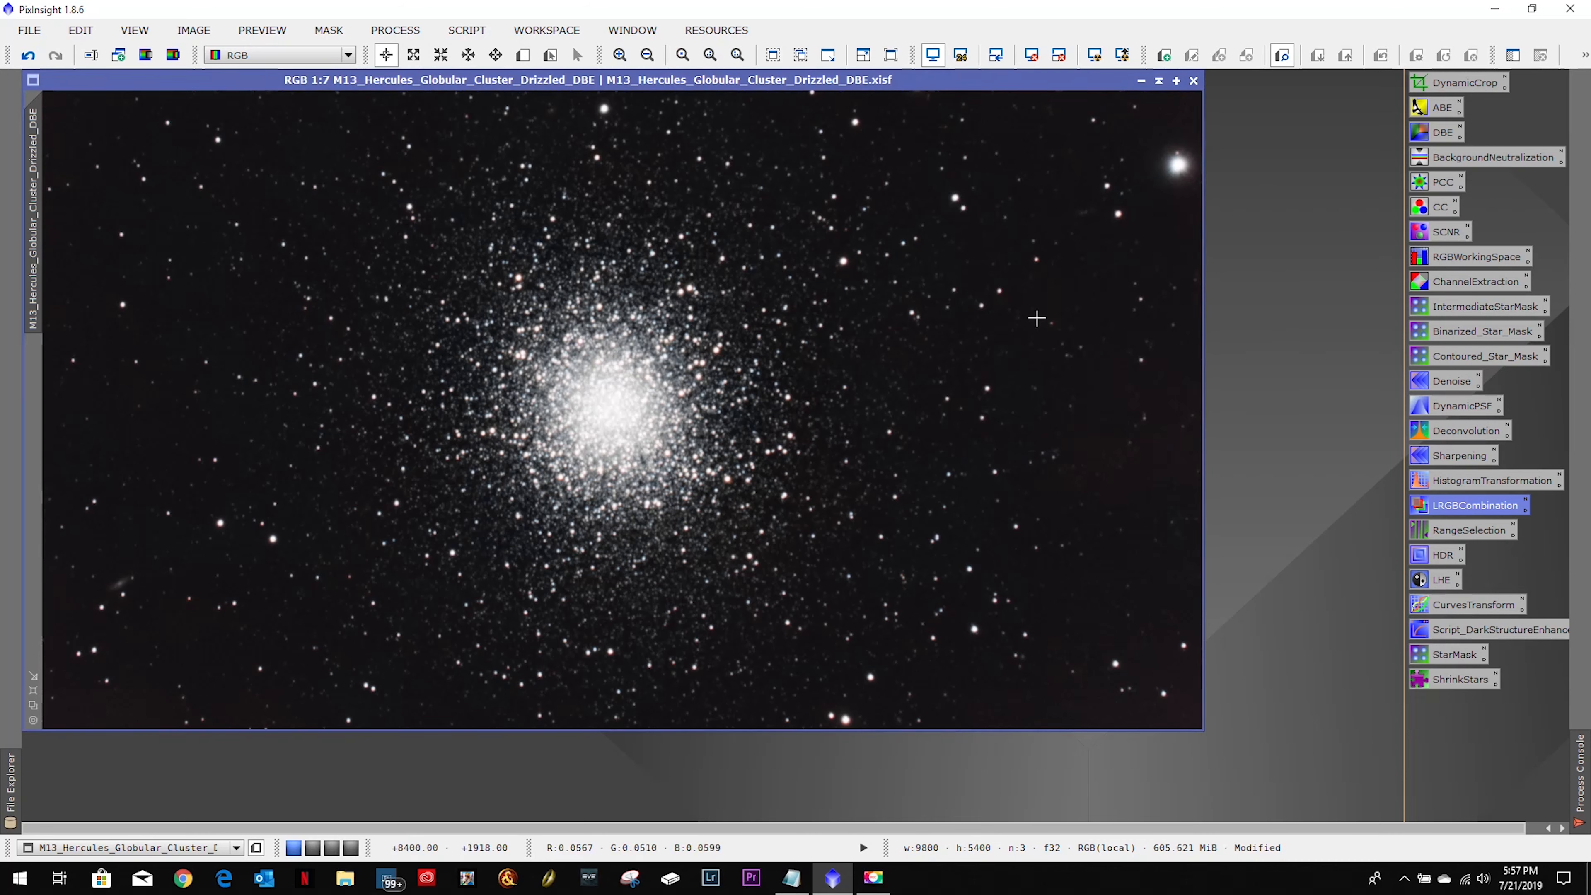
Step: Open the saved RangeSelection process and its upper limit for editing
double_click(1452, 535)
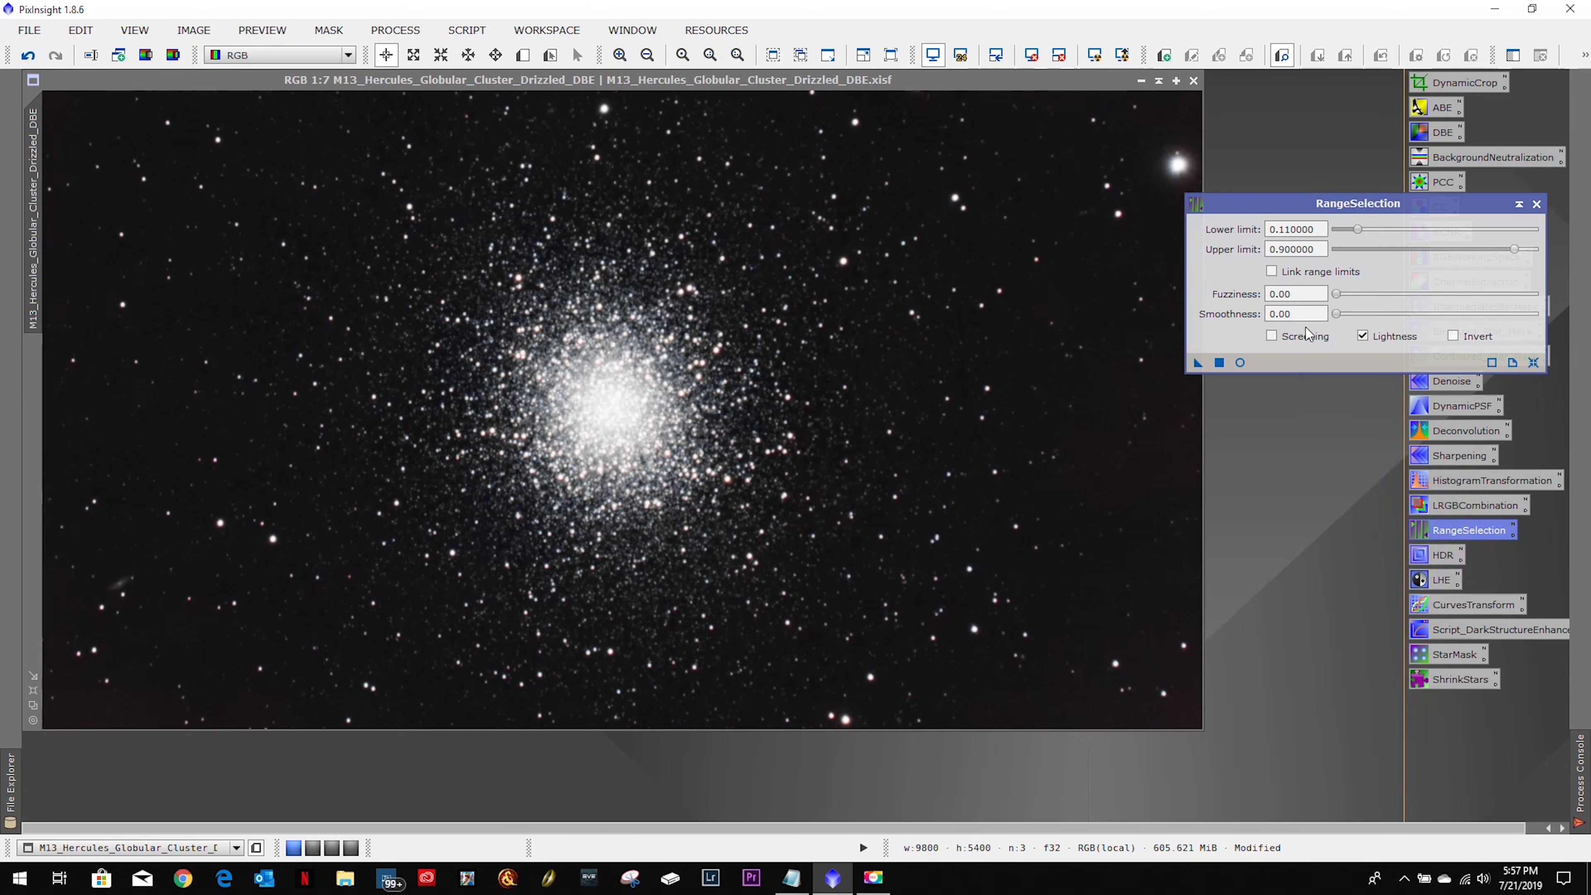
click(1268, 250)
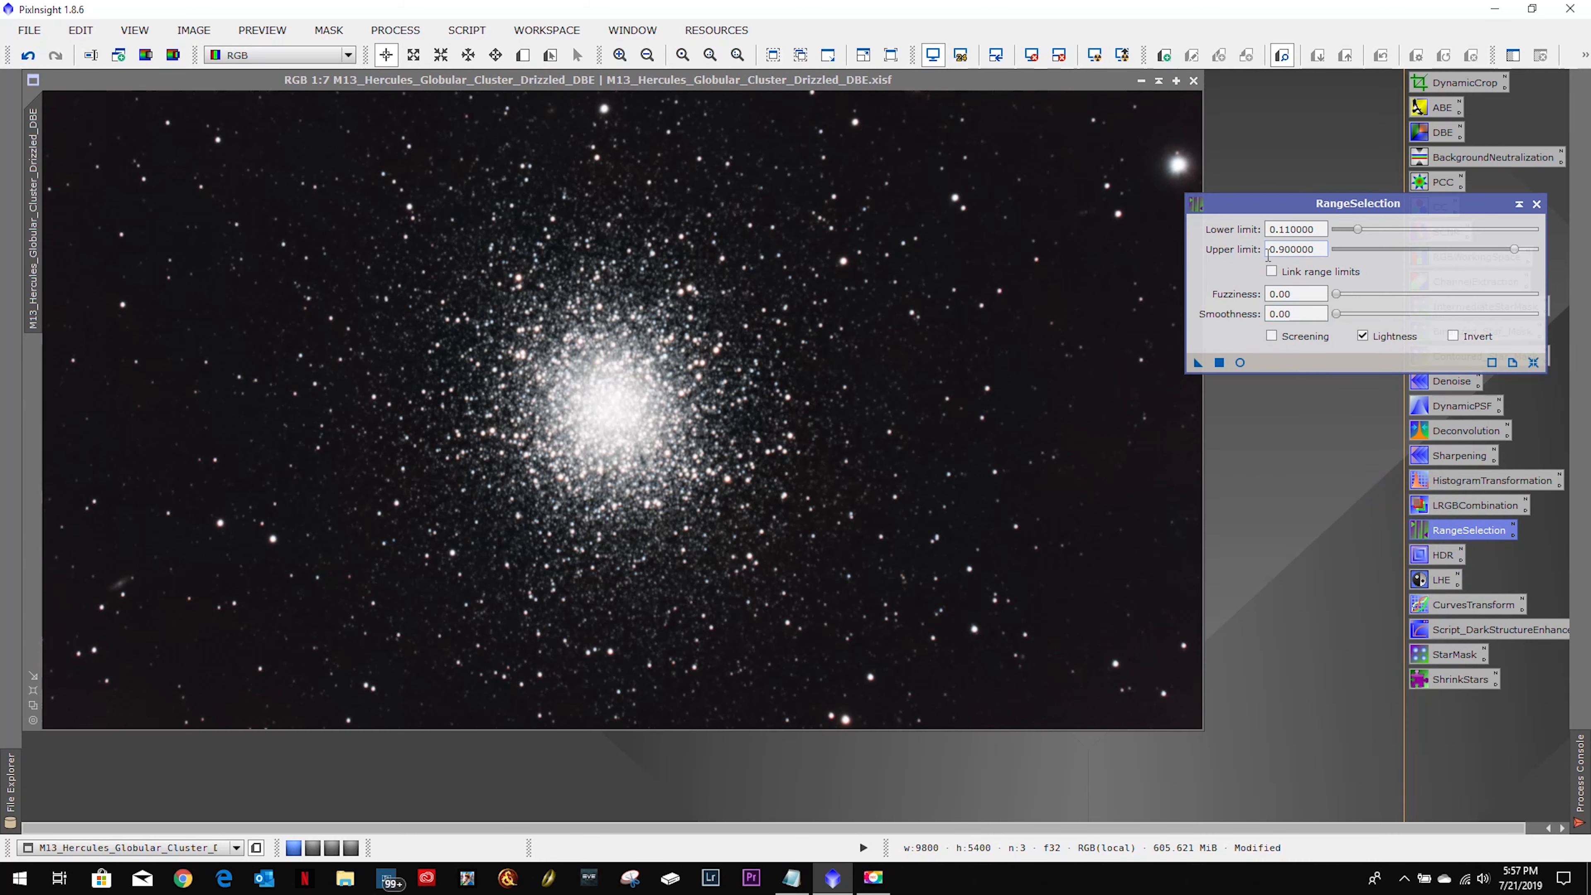